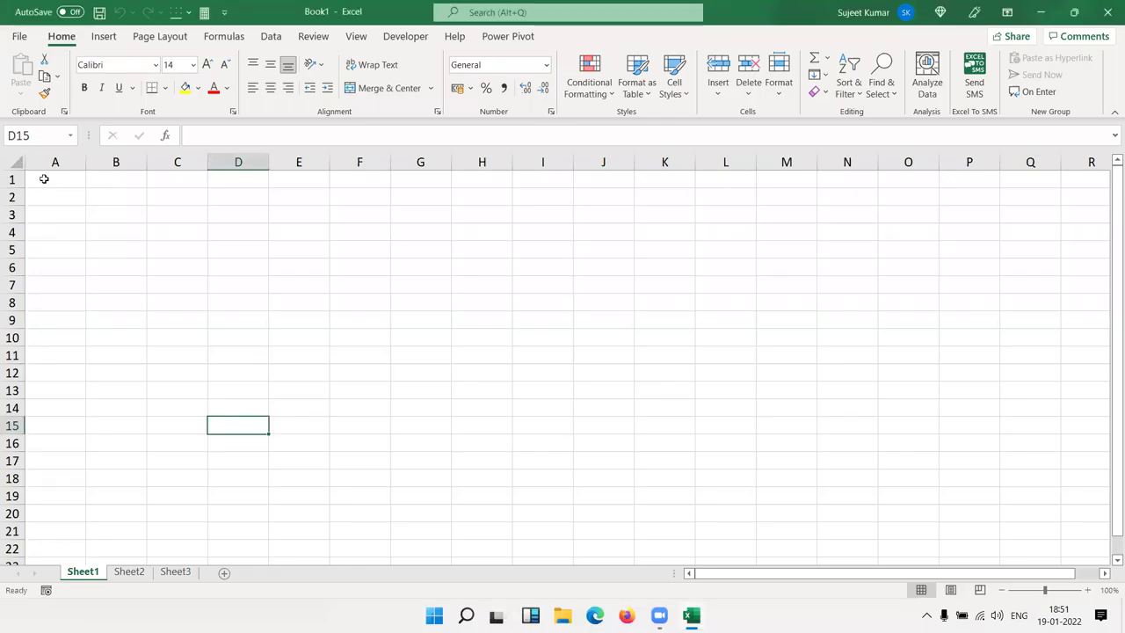
Enter 85, 36, 63, 32, 63, 63 down cells A1 through A6.
left_click(43, 179)
type("85")
key("Return")
type("36")
key("Return")
type("63")
key("Return")
type("32")
key("Return")
type("63")
key("Return")
type("63")
key("Return")
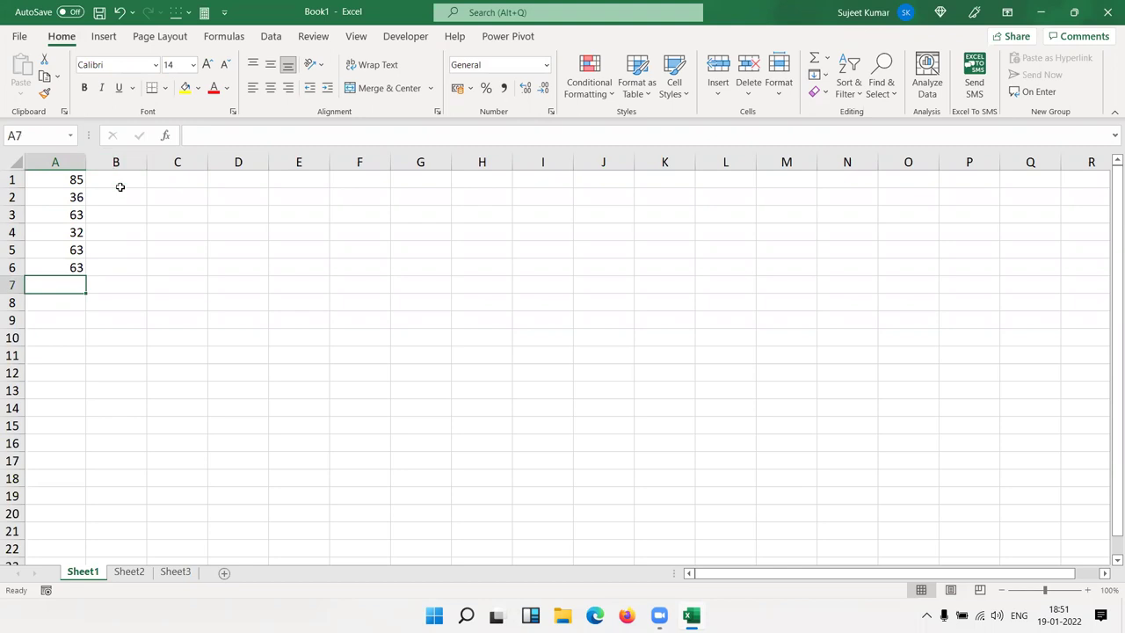
Discard stray text in B1 and enter =A1+20 there, giving 105.
left_click(120, 183)
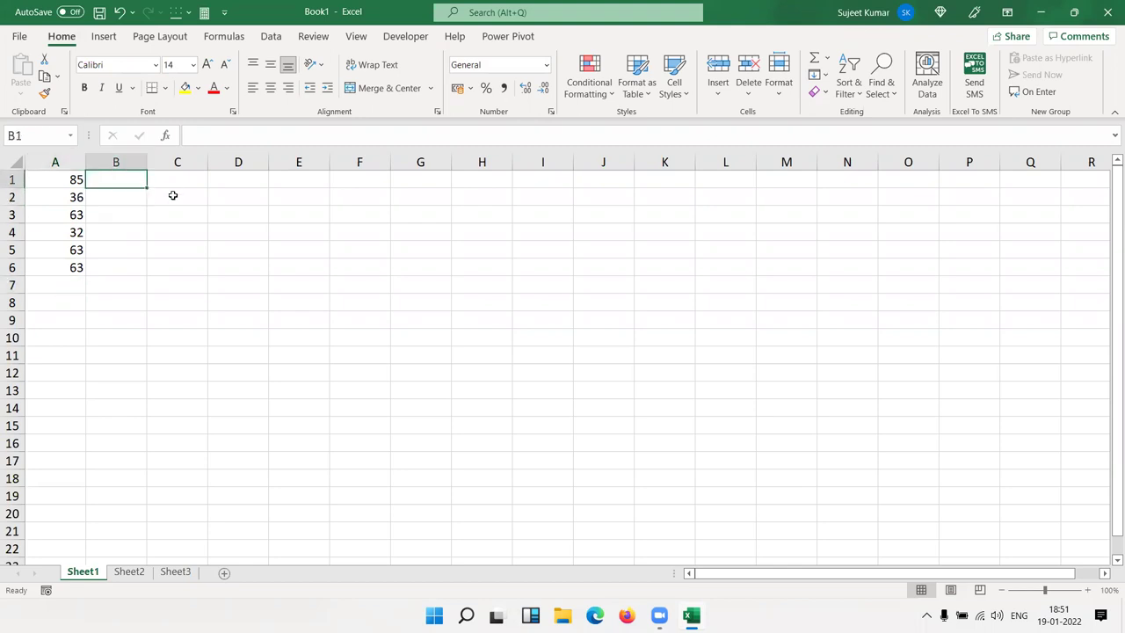
type("sdbf")
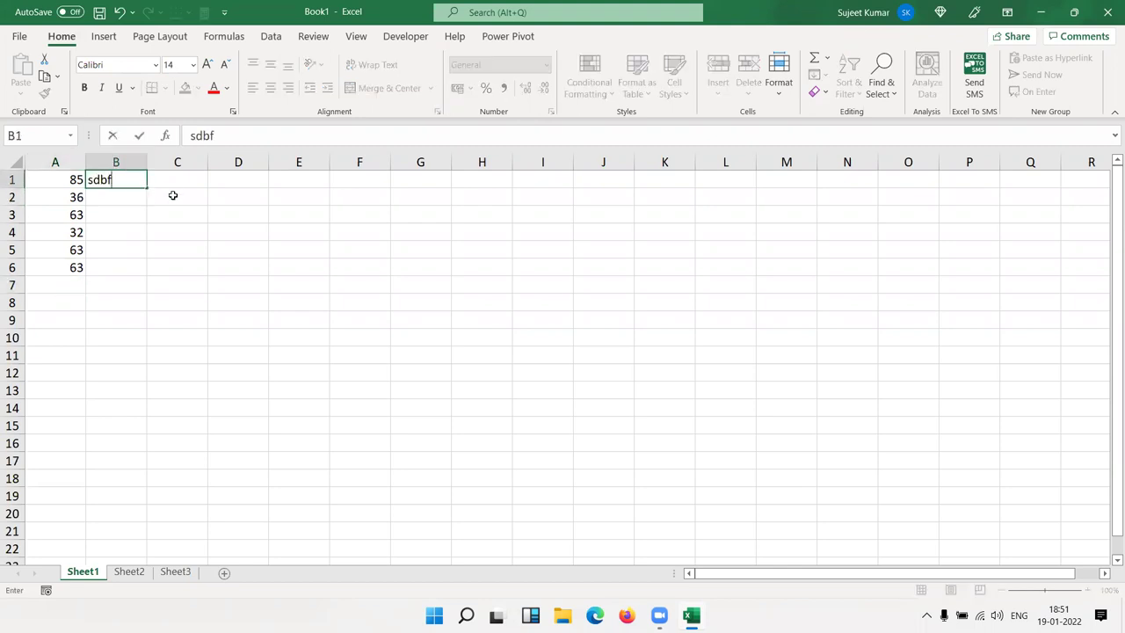
type("sadbfjs")
key("Escape")
type("=")
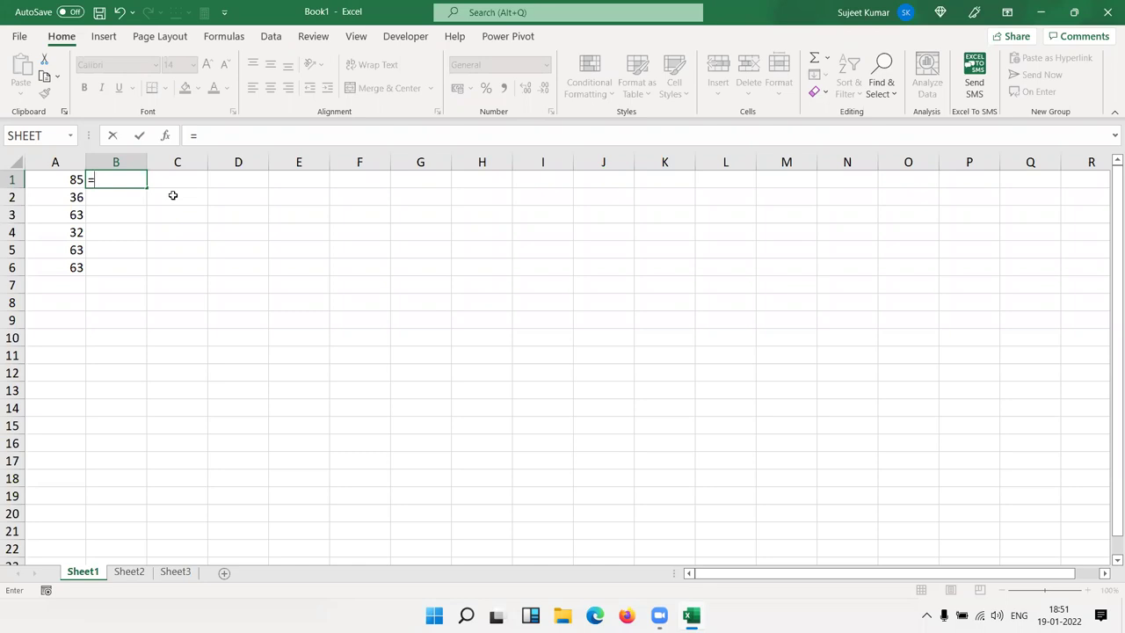
left_click(46, 179)
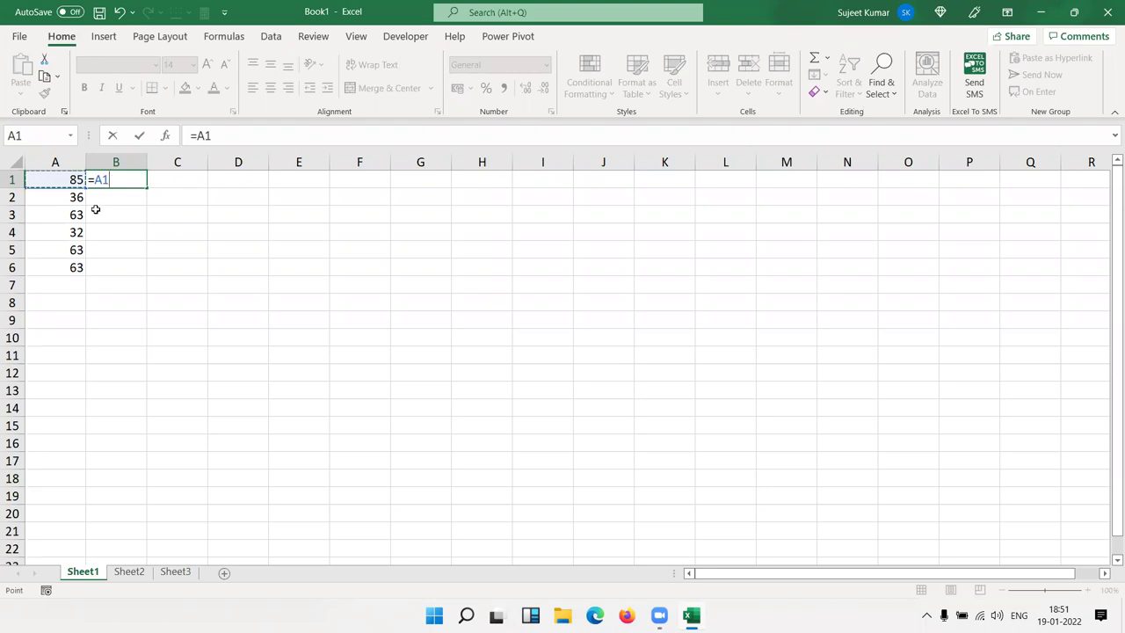
type("+20")
key("Return")
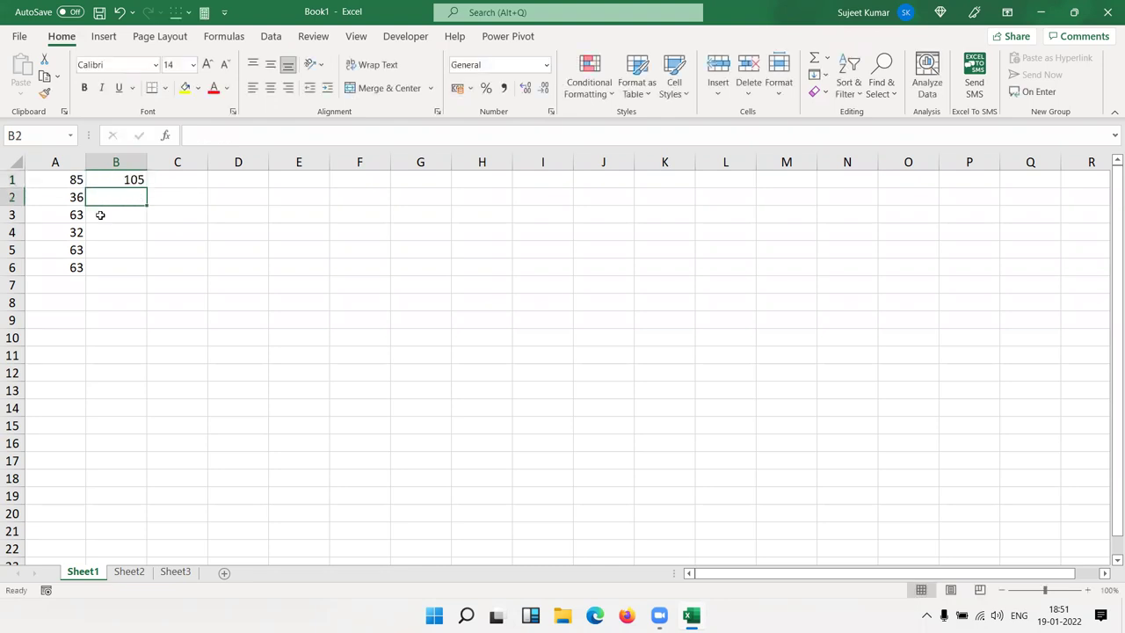
Zoom in and check B1's formula without changing it.
scroll(100, 216, "up", 4, "ctrl")
scroll(252, 221, "up", 4, "ctrl")
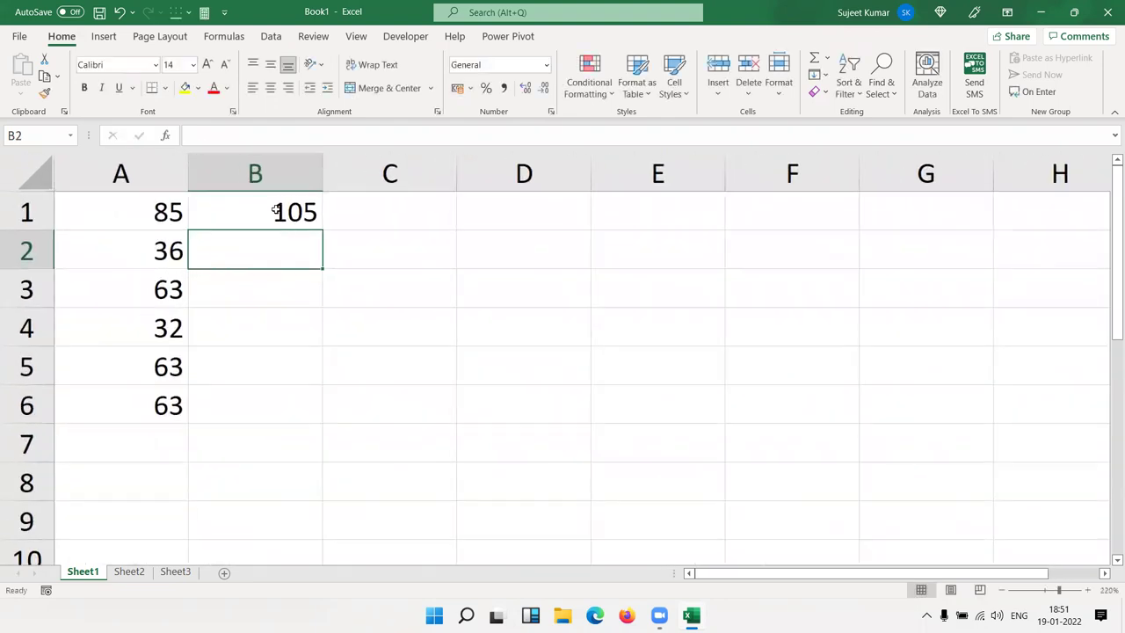
double_click(263, 204)
key("ctrl+Return")
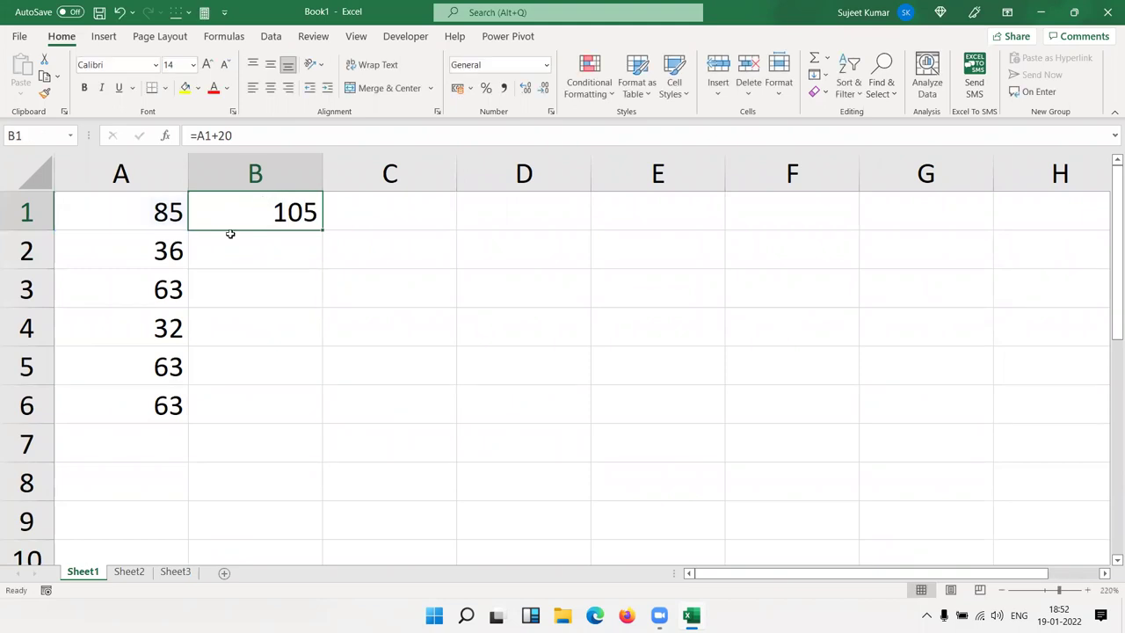
Enter =A2+20 in B2 and =A3+20 in B3, giving 56 and 83.
left_click_drag(226, 235, 216, 297)
left_click(227, 265)
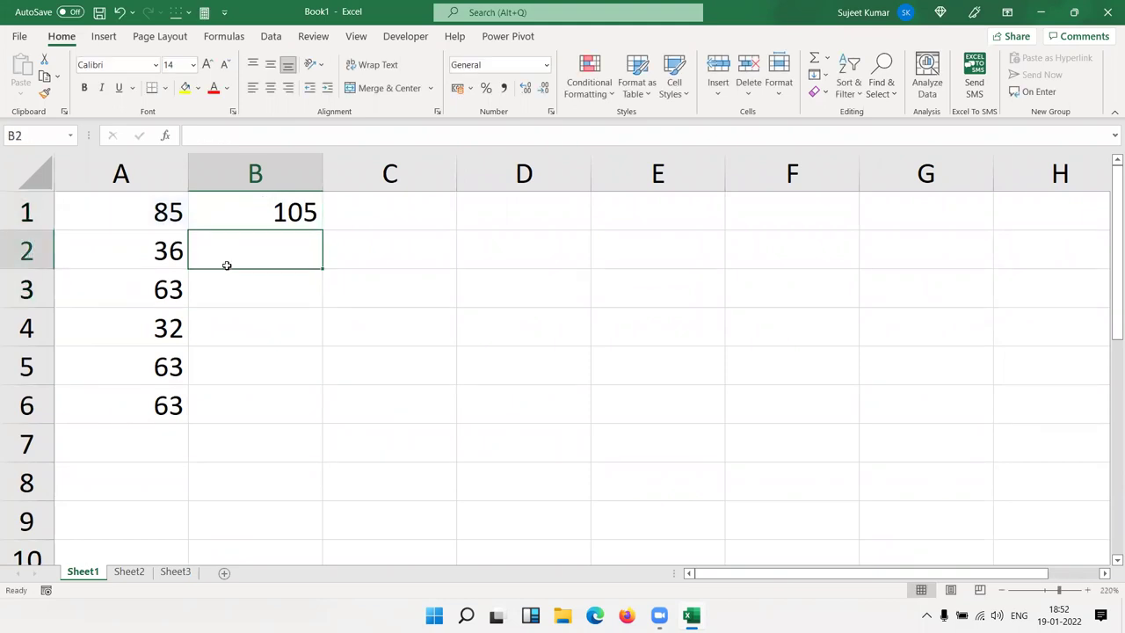
type("=")
left_click(159, 250)
type("+20")
key("Return")
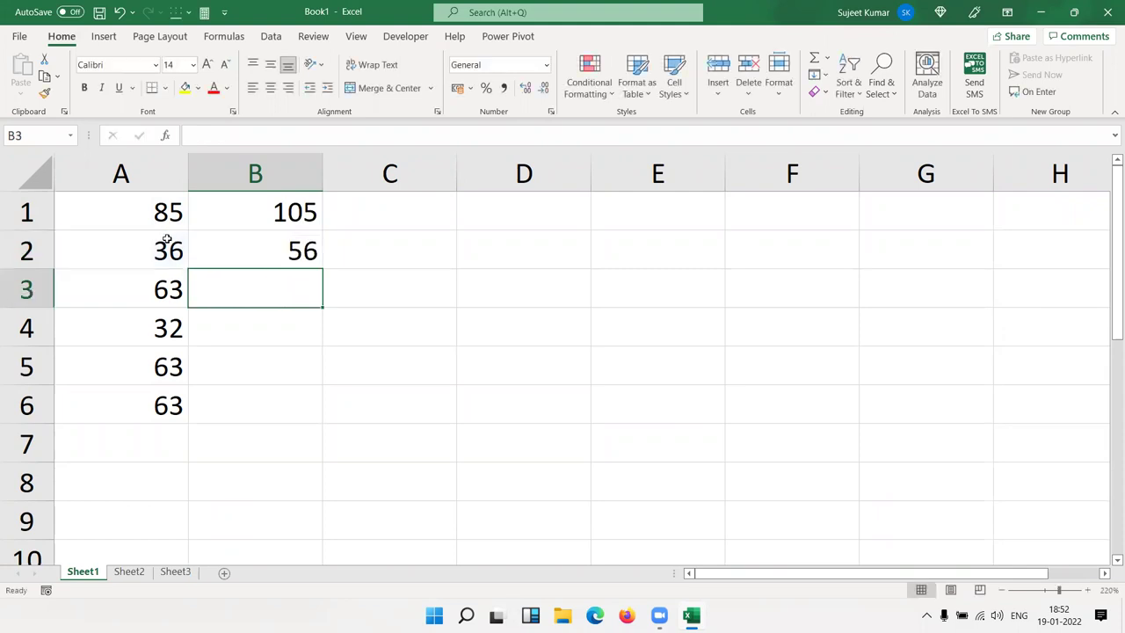
type("=")
left_click(148, 277)
type("+")
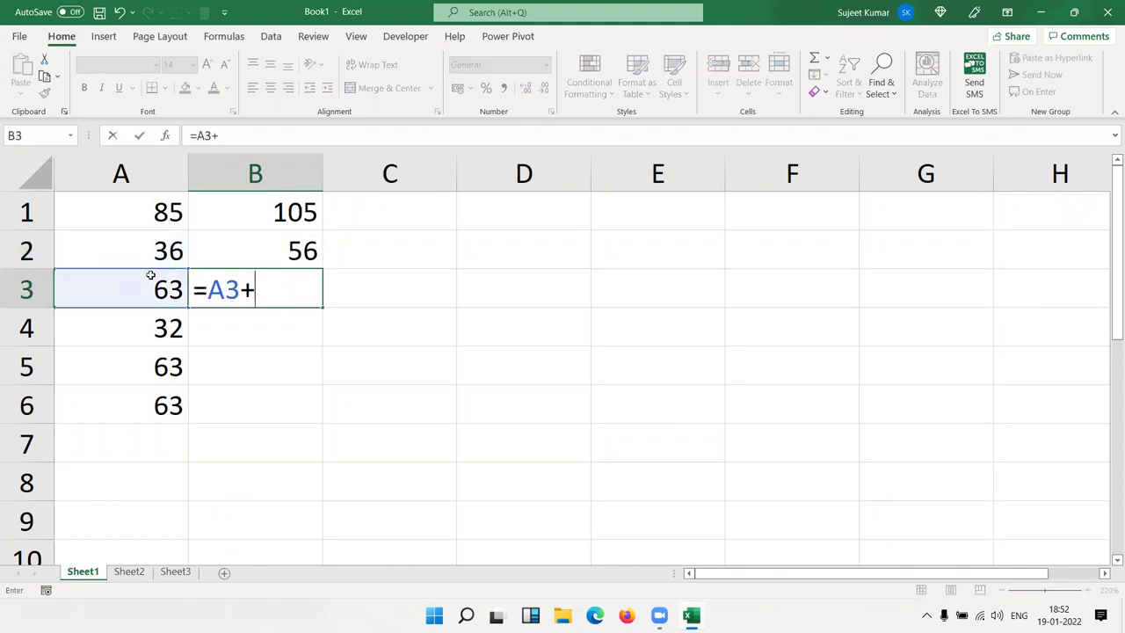
type("20")
key("Return")
Clear B2:B3 and fill B1's formula down through B6.
left_click_drag(241, 262, 246, 283)
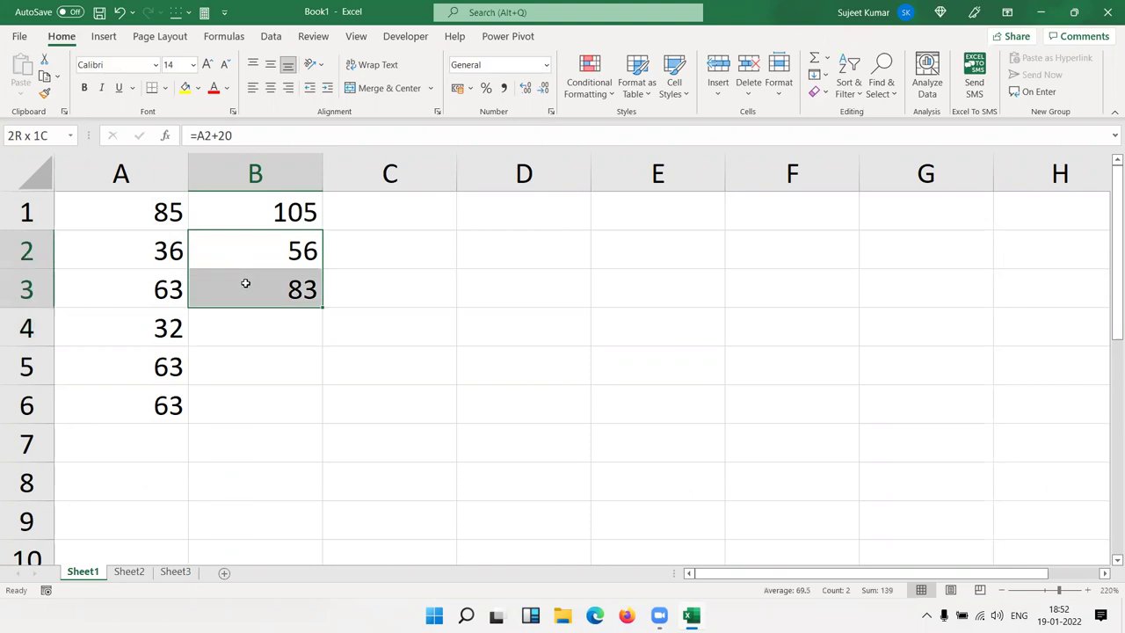
key("Delete")
double_click(284, 211)
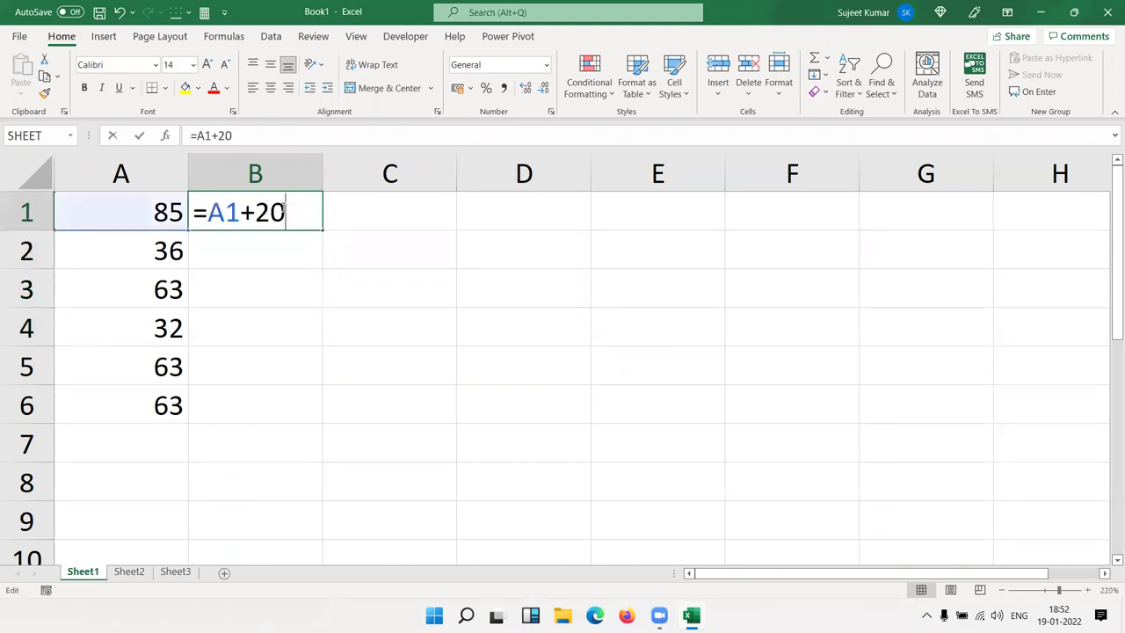
key("ctrl+Return")
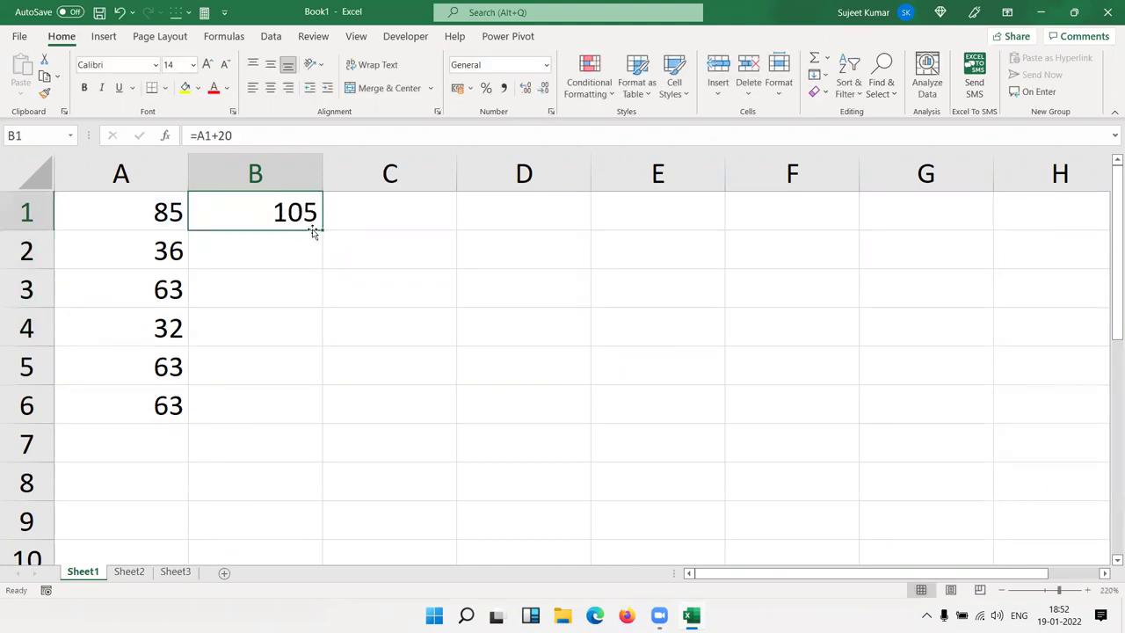
left_click_drag(322, 230, 324, 418)
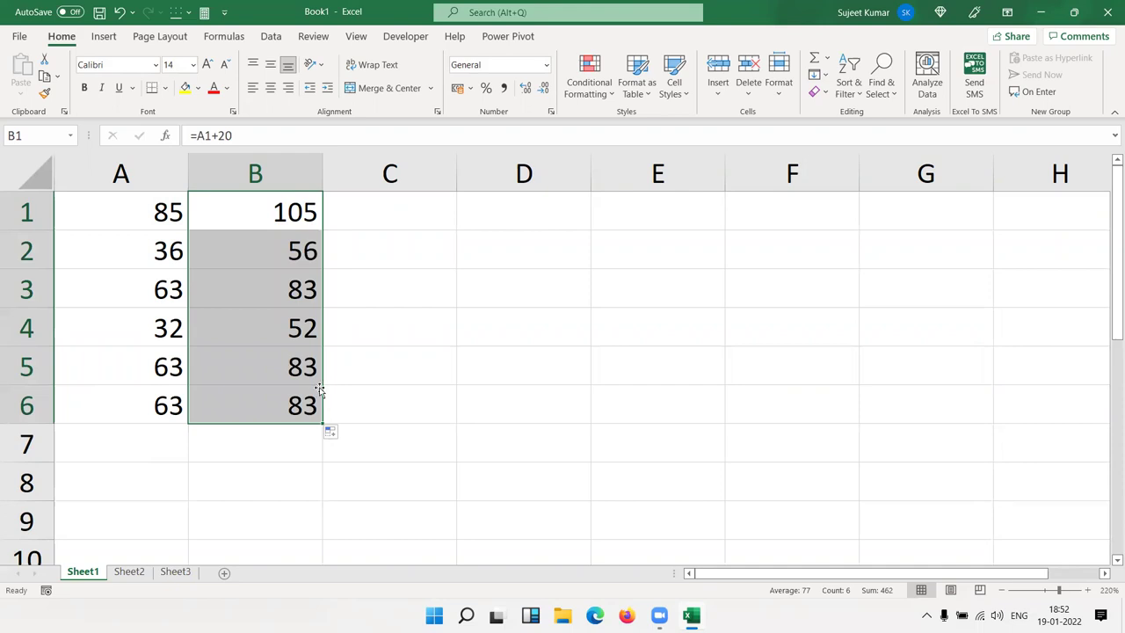
Check the copied formulas in B6 back up through B1.
double_click(317, 391)
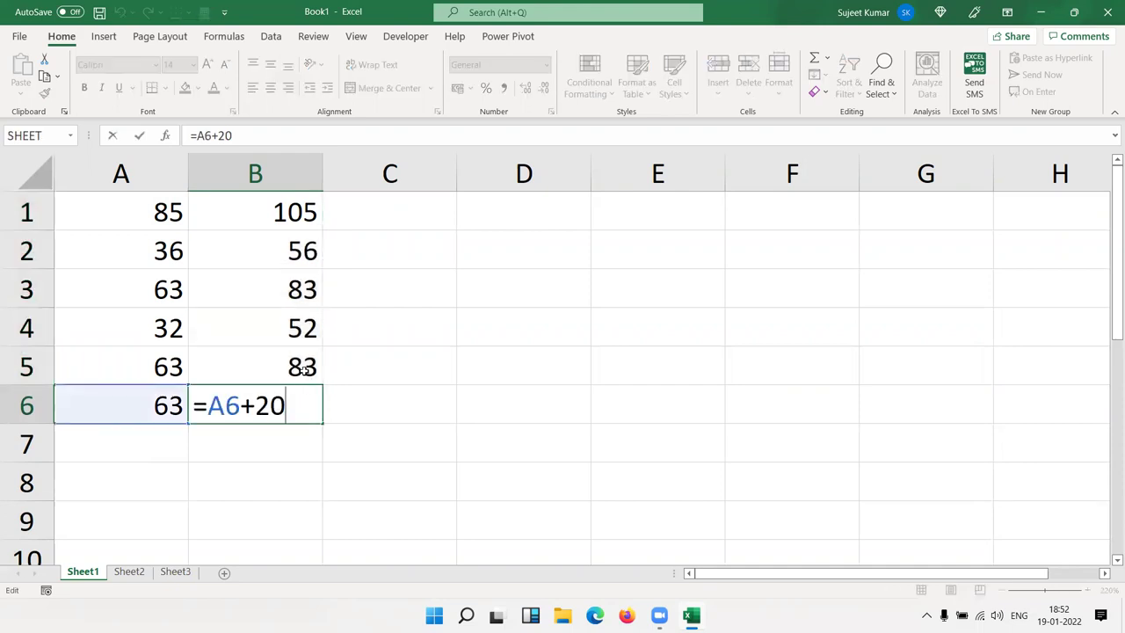
double_click(303, 369)
key("Escape")
double_click(295, 323)
key("Escape")
double_click(297, 289)
key("Escape")
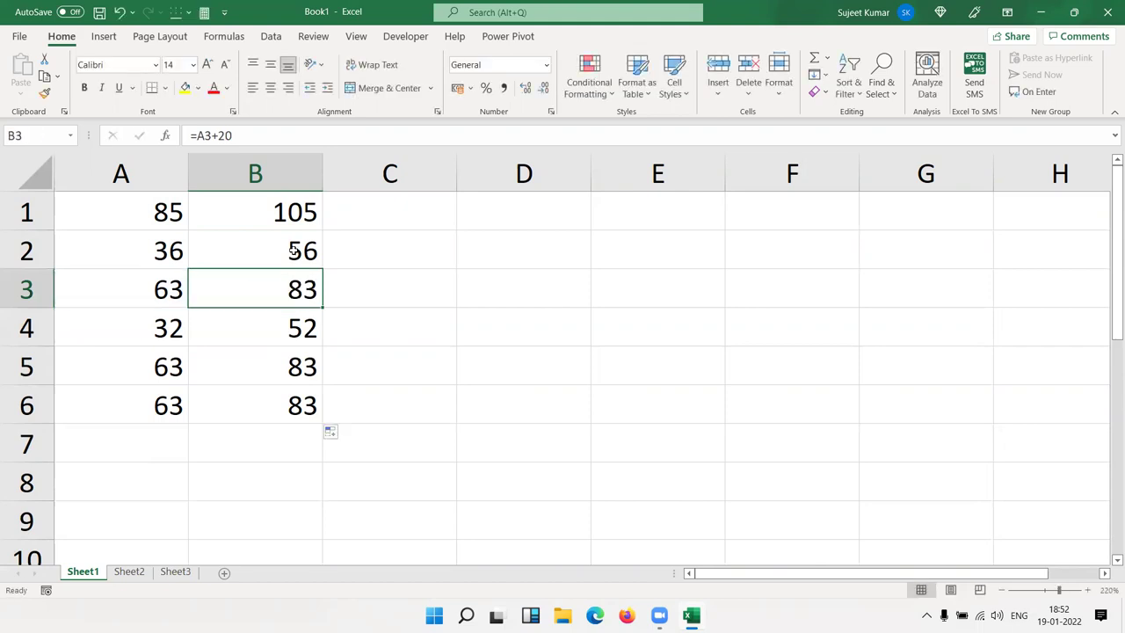
double_click(294, 251)
key("Escape")
double_click(294, 211)
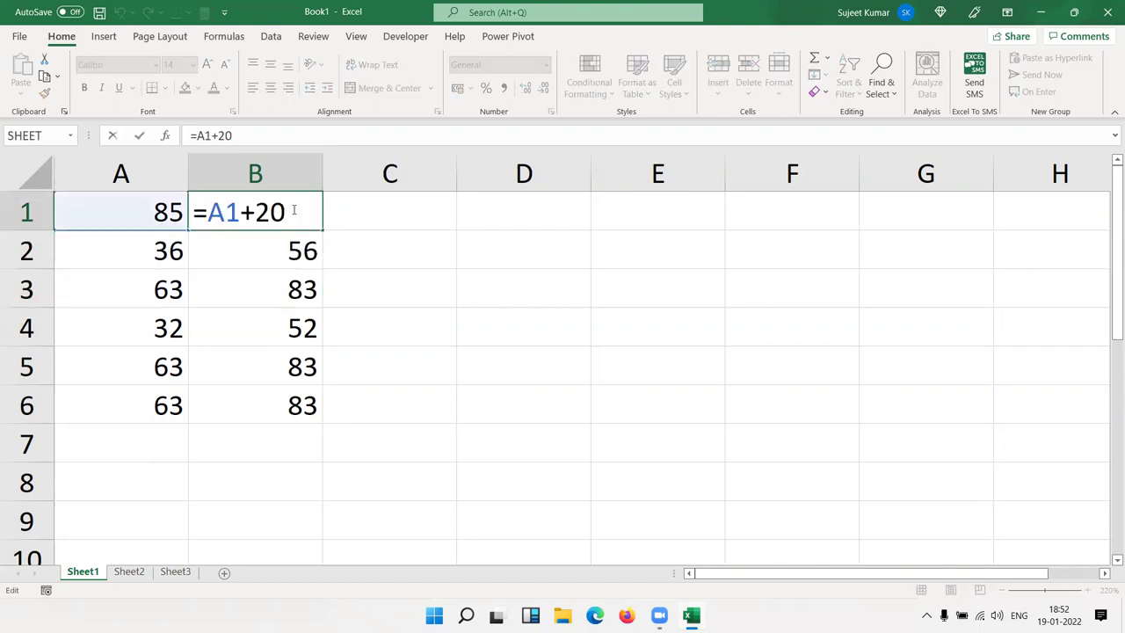
key("Escape")
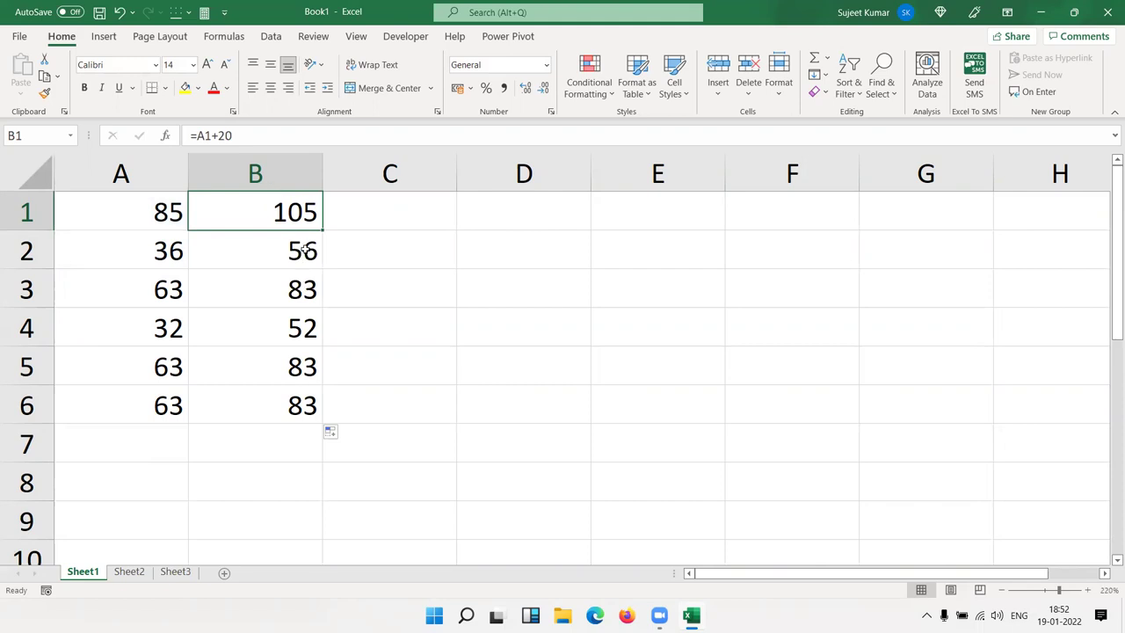
Note the constant 20 in B1's formula and enter 20 in D1.
double_click(297, 214)
left_click_drag(262, 217, 307, 220)
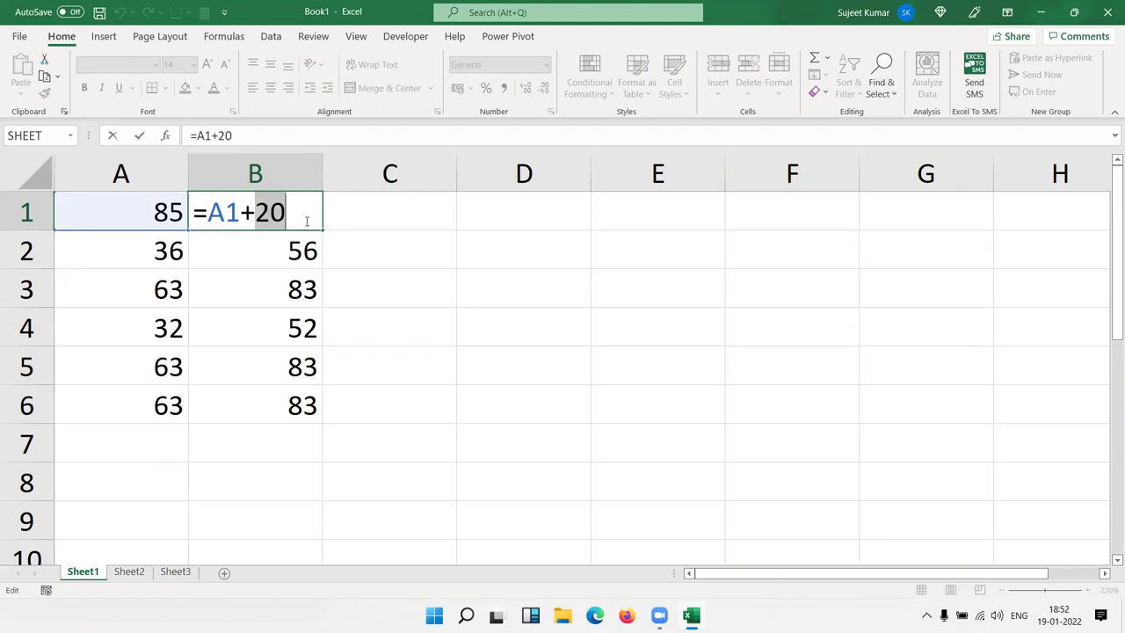
key("Escape")
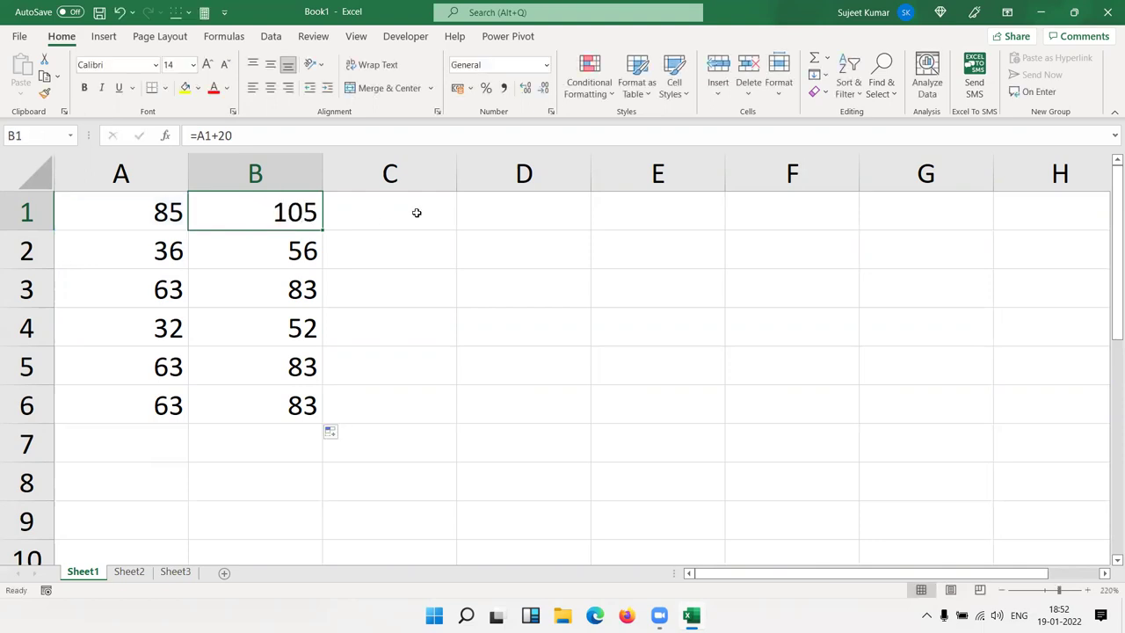
left_click(505, 209)
type("20")
key("Return")
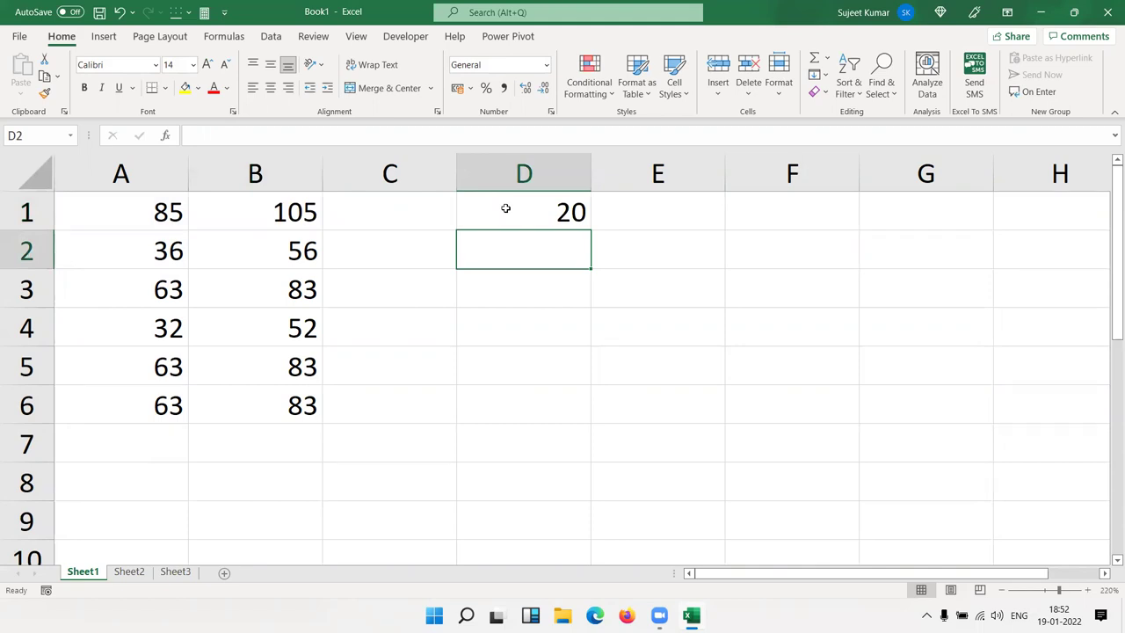
Select B1:B6 and delete their formulas.
left_click(278, 239)
key("shift+Up")
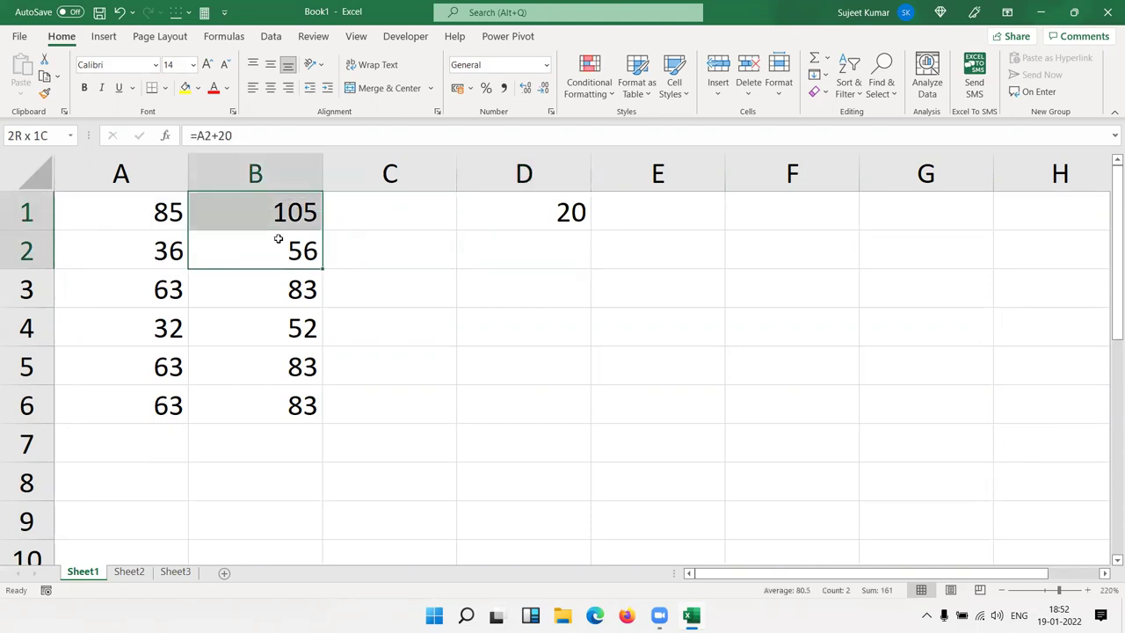
key("Up")
key("shift+Down")
key("shift+Down")
key("shift+Down")
key("ctrl+v")
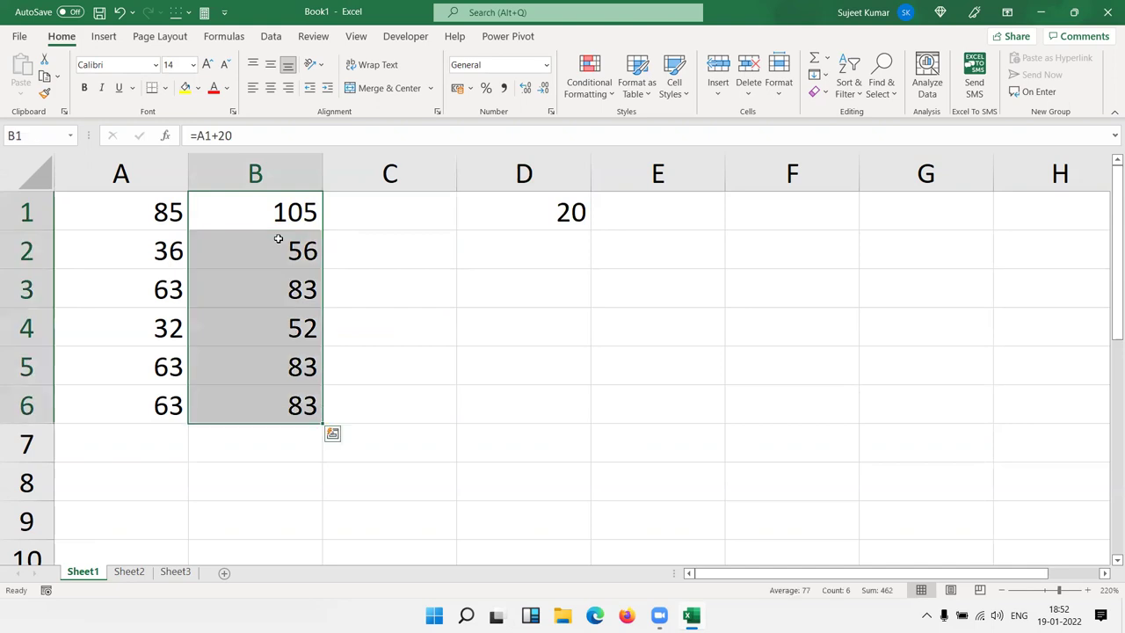
key("Delete")
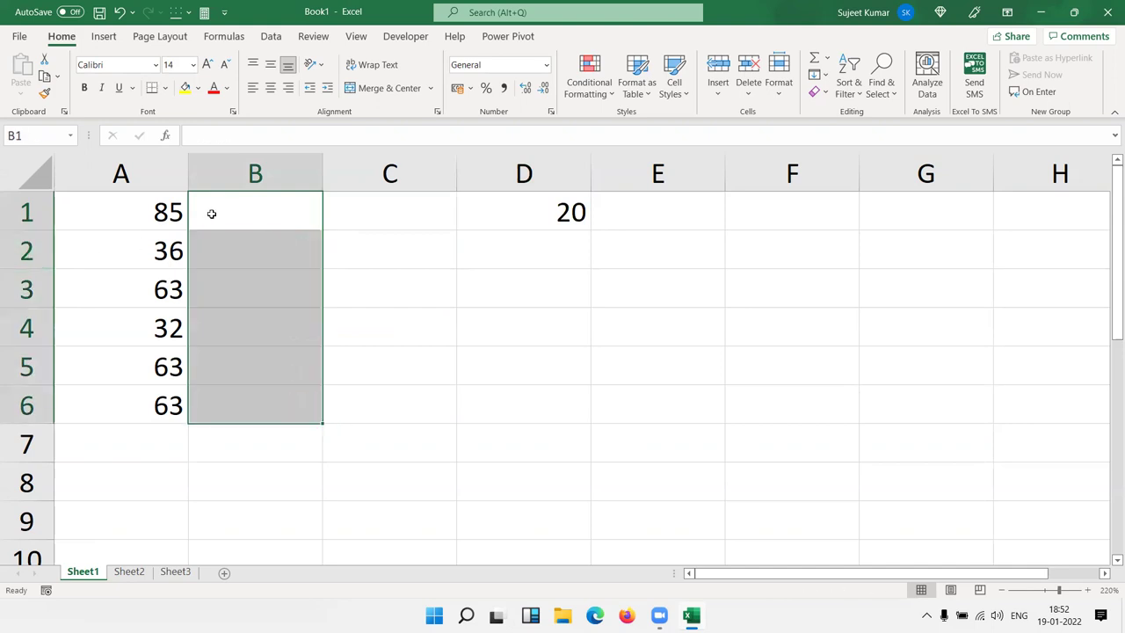
Enter =A1+D1 in B1, giving 105.
left_click(211, 212)
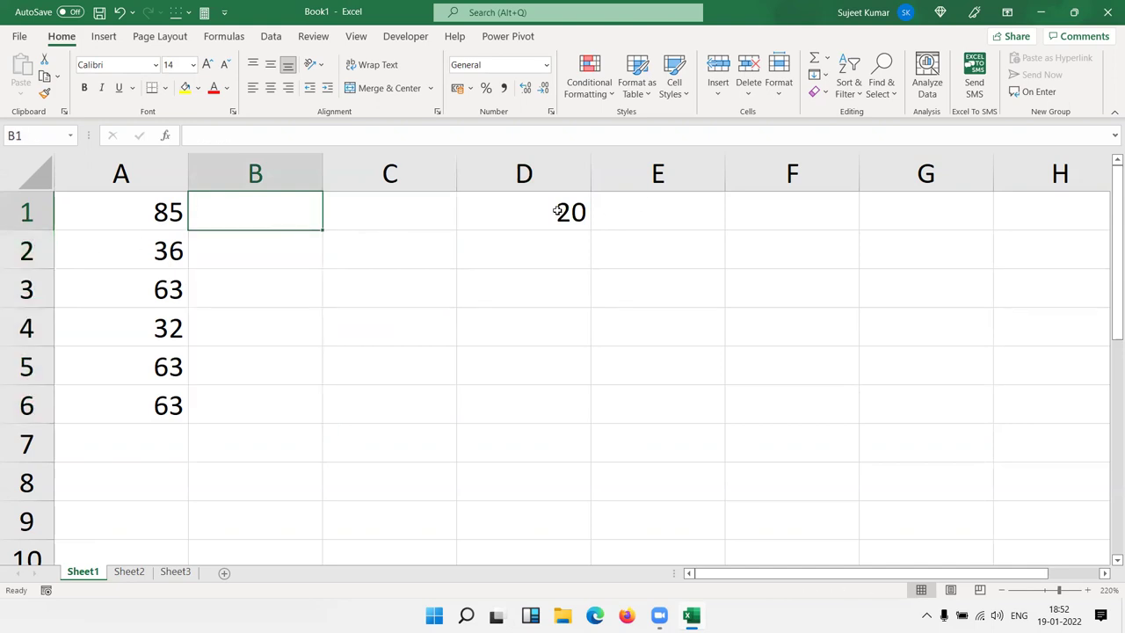
type("=")
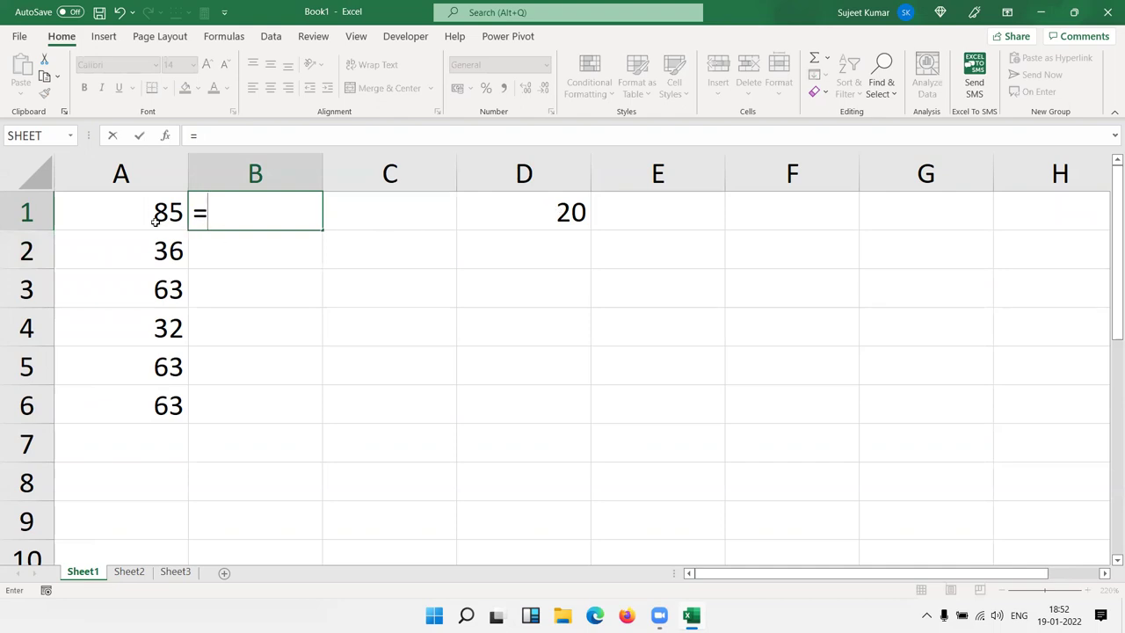
left_click(155, 221)
type("+")
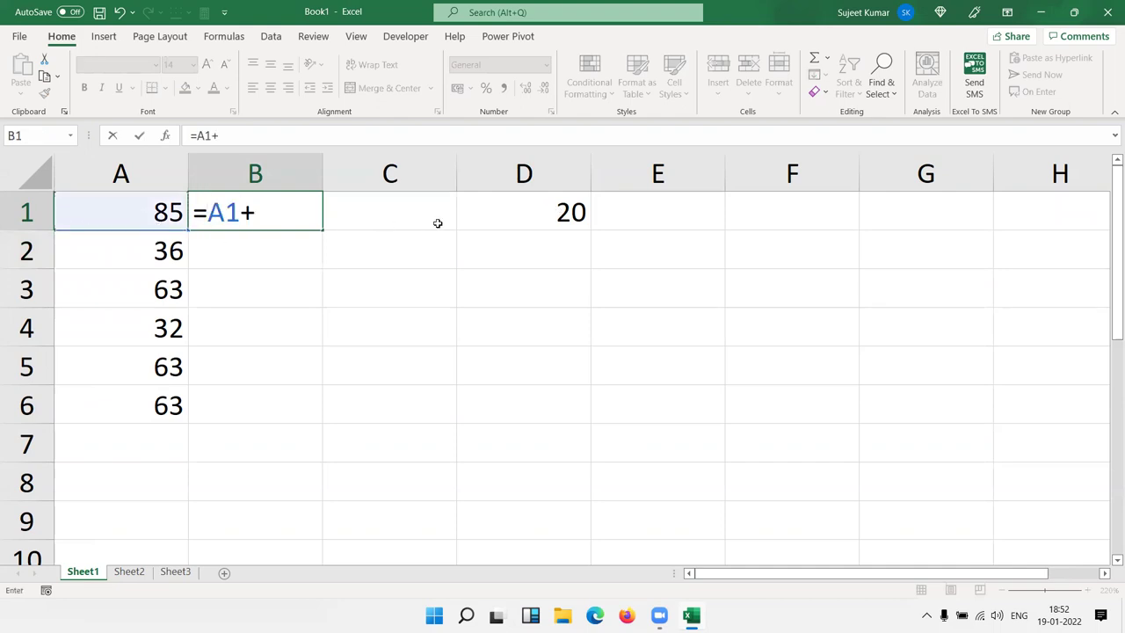
left_click(536, 207)
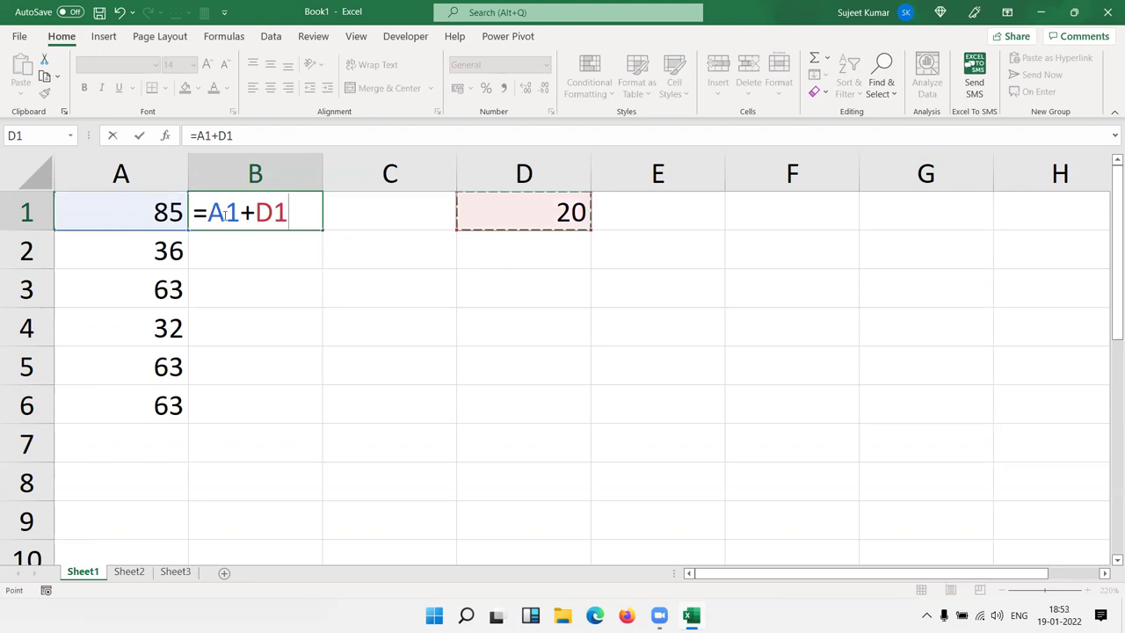
key("ctrl")
key("ctrl")
key("Return")
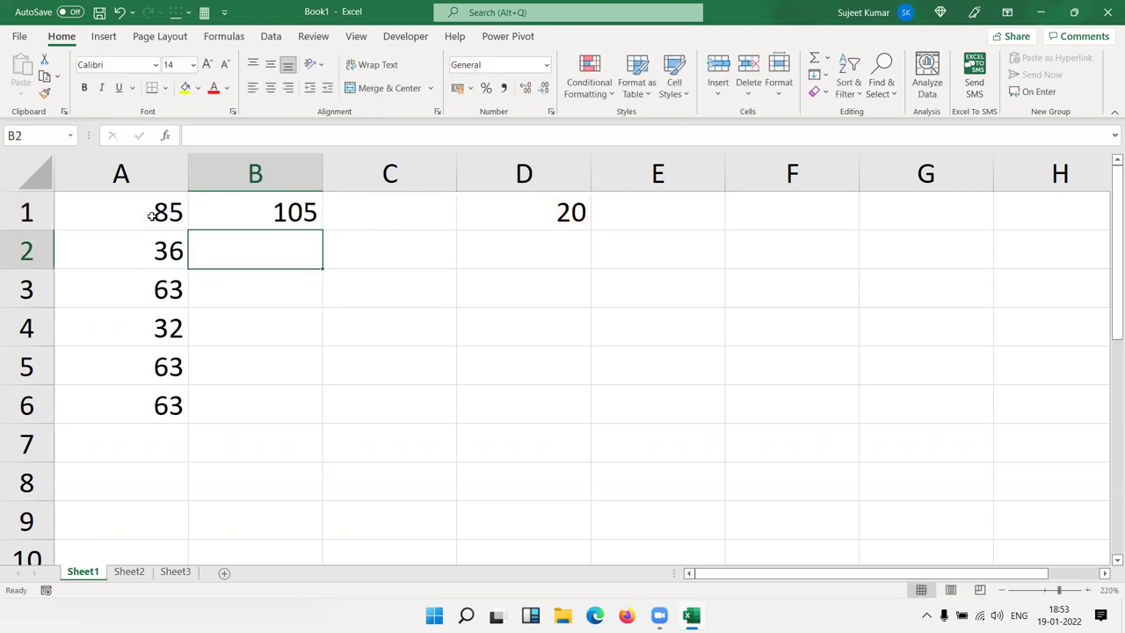
Fill B1 into B2, inspect the resulting =A2+D2 returning 36, then clear B2.
left_click(306, 217)
left_click_drag(320, 231, 320, 263)
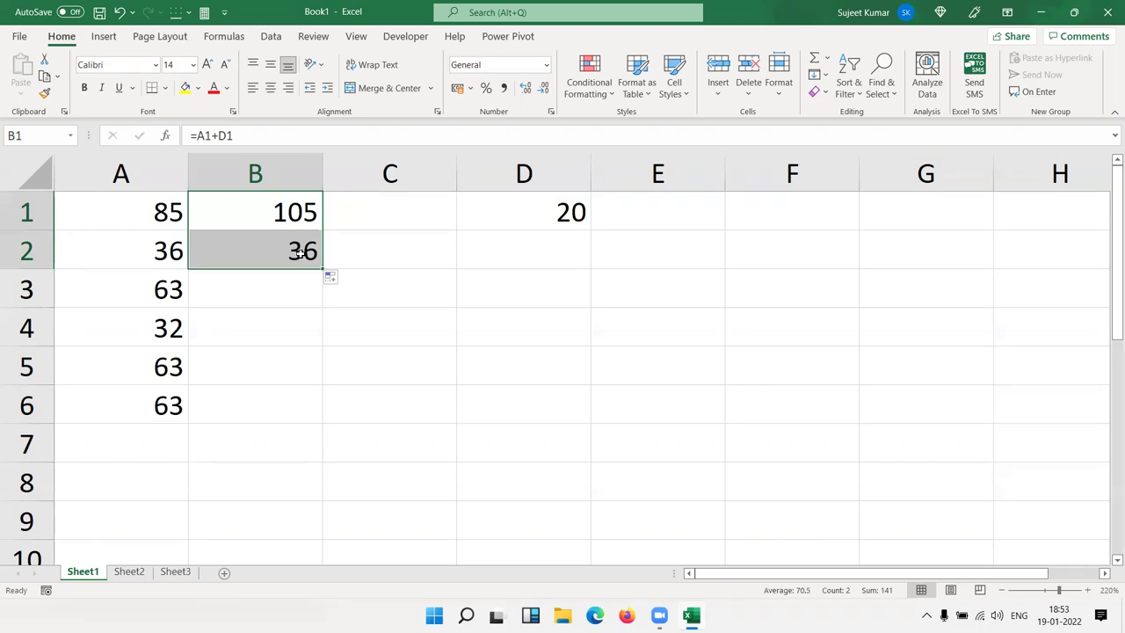
double_click(264, 211)
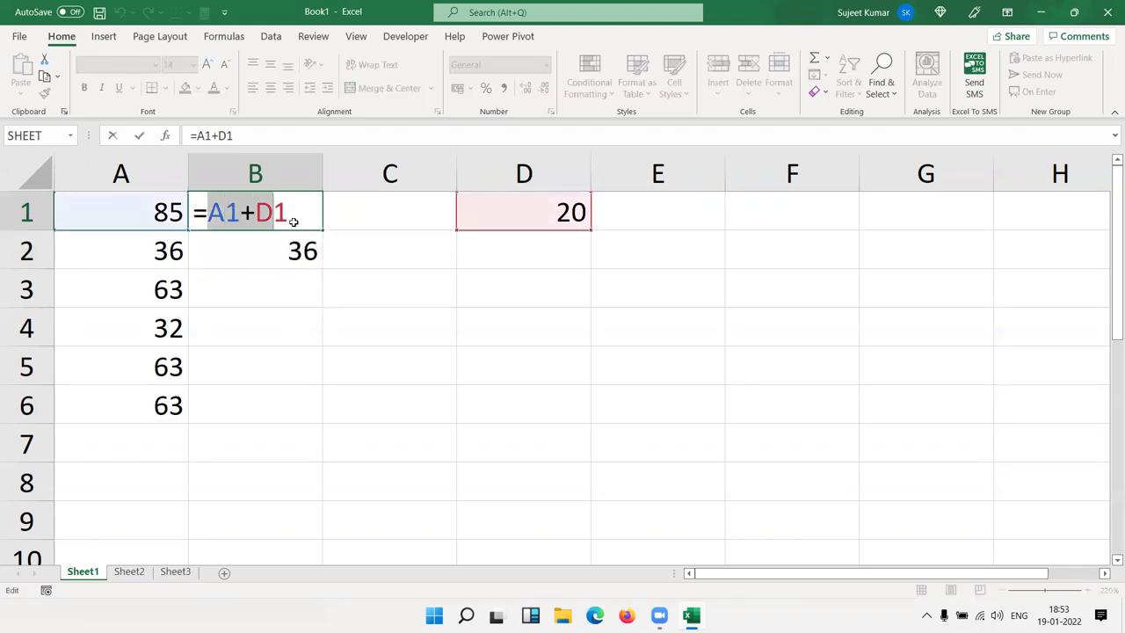
key("Escape")
double_click(272, 251)
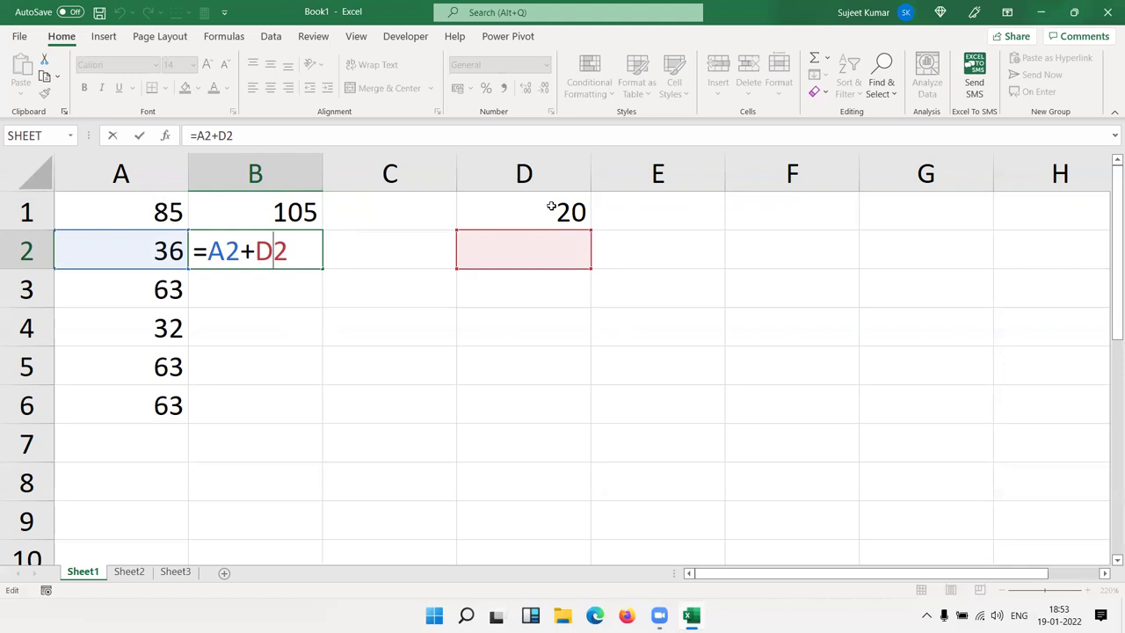
key("ctrl+Return")
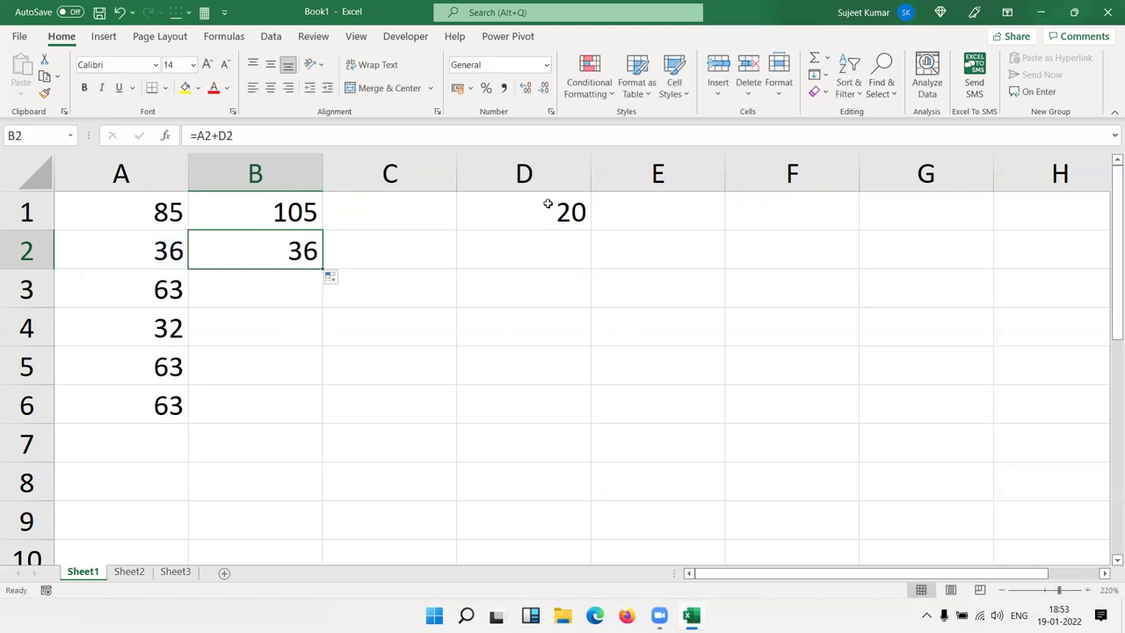
key("Delete")
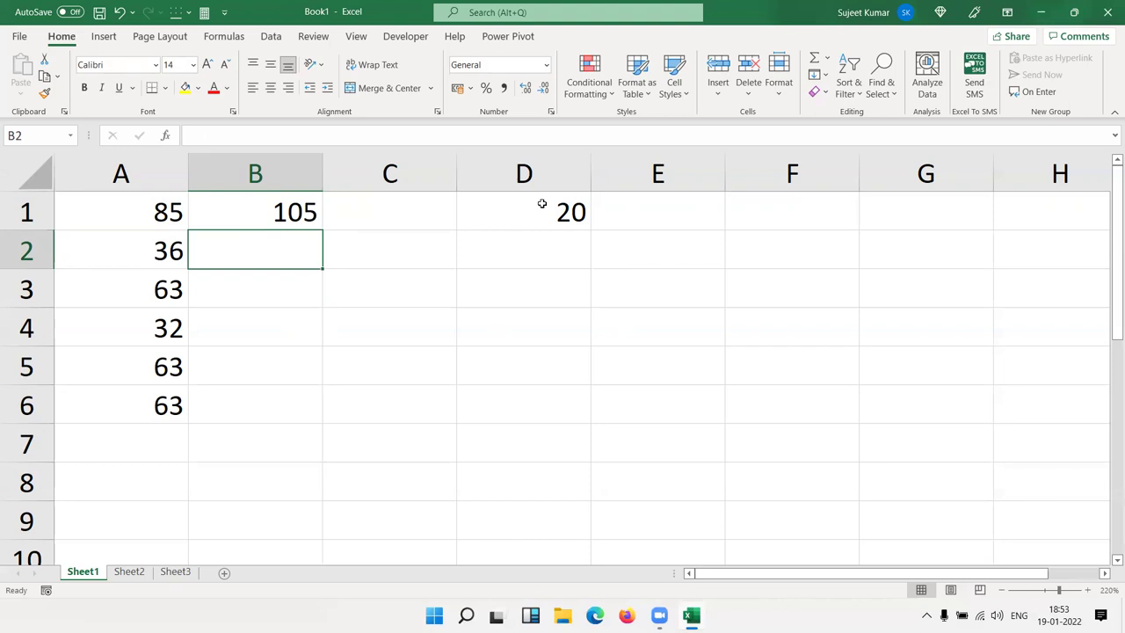
Change B1's formula to =A1+D$1 to lock D1's row.
key("Up")
key("F2")
key("Left")
type("$")
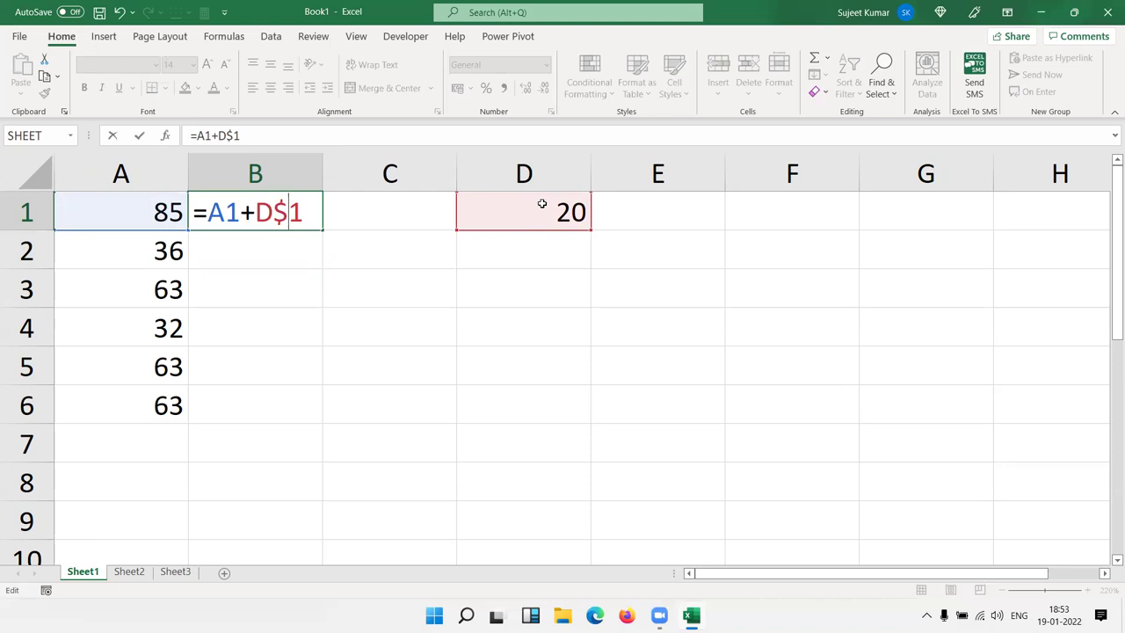
key("Return")
Review the A1 and D$1 references in B1's formula.
key("Up")
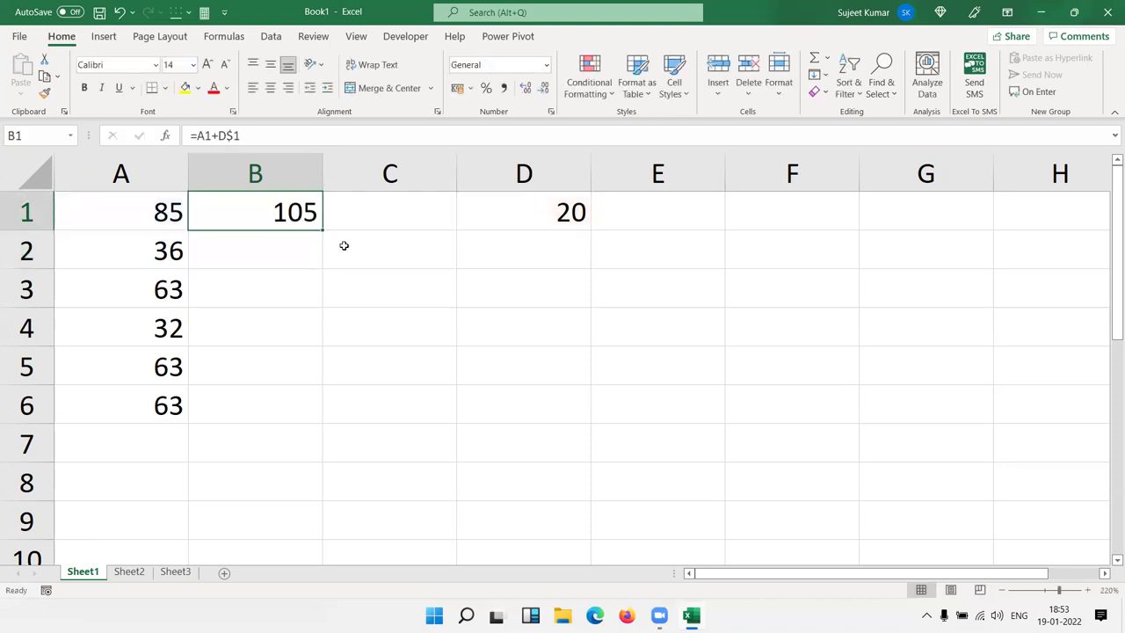
double_click(284, 204)
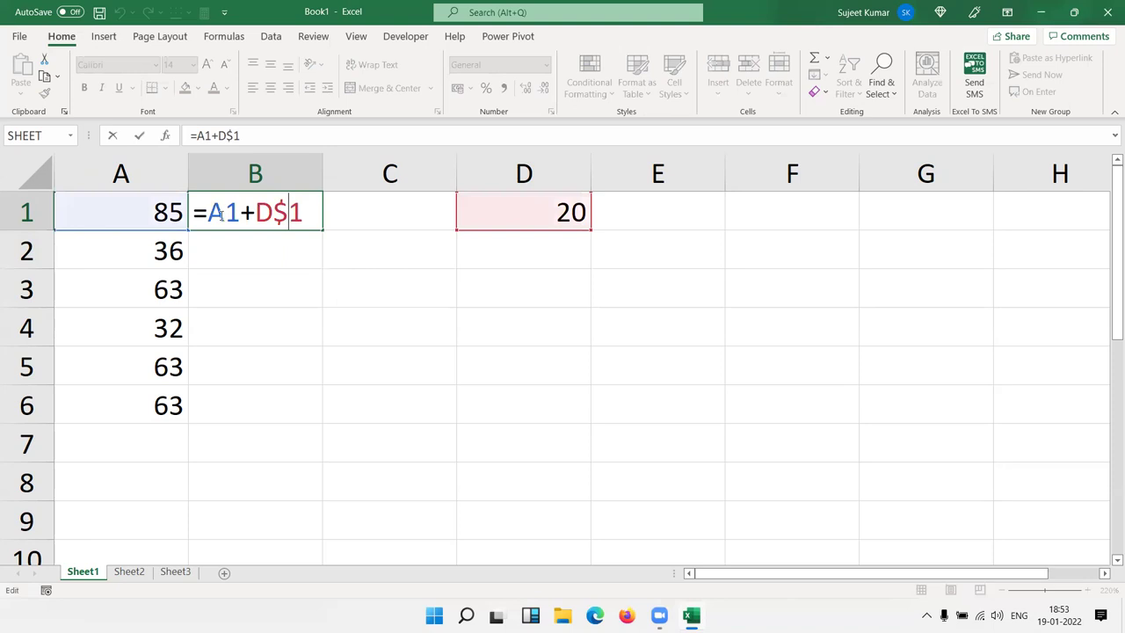
left_click_drag(208, 212, 239, 214)
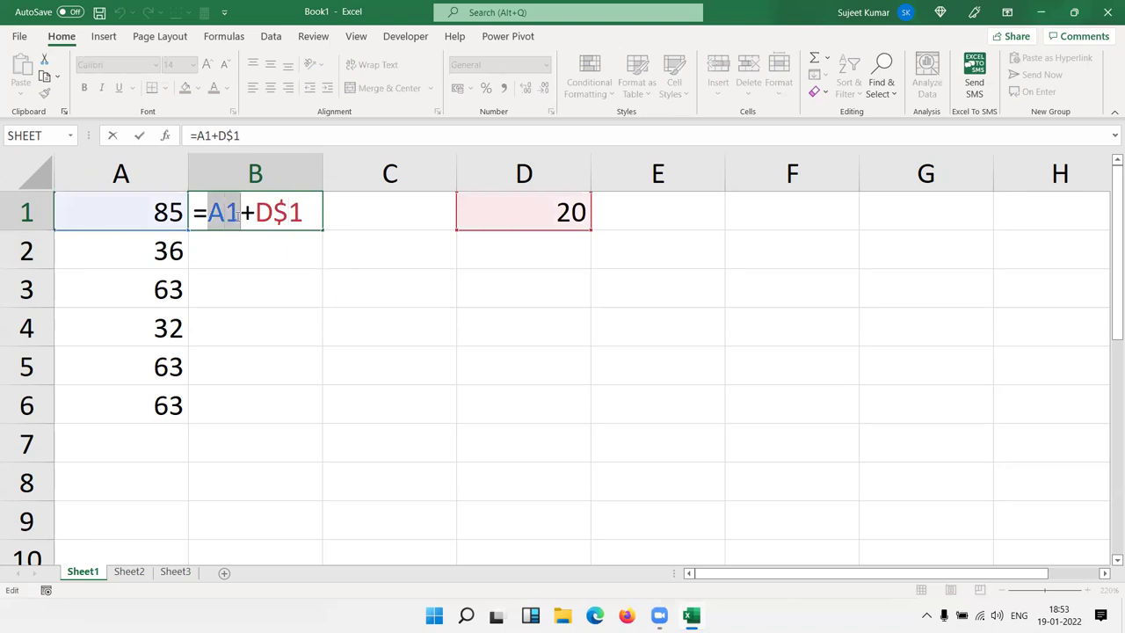
left_click(269, 212)
left_click_drag(271, 212, 305, 216)
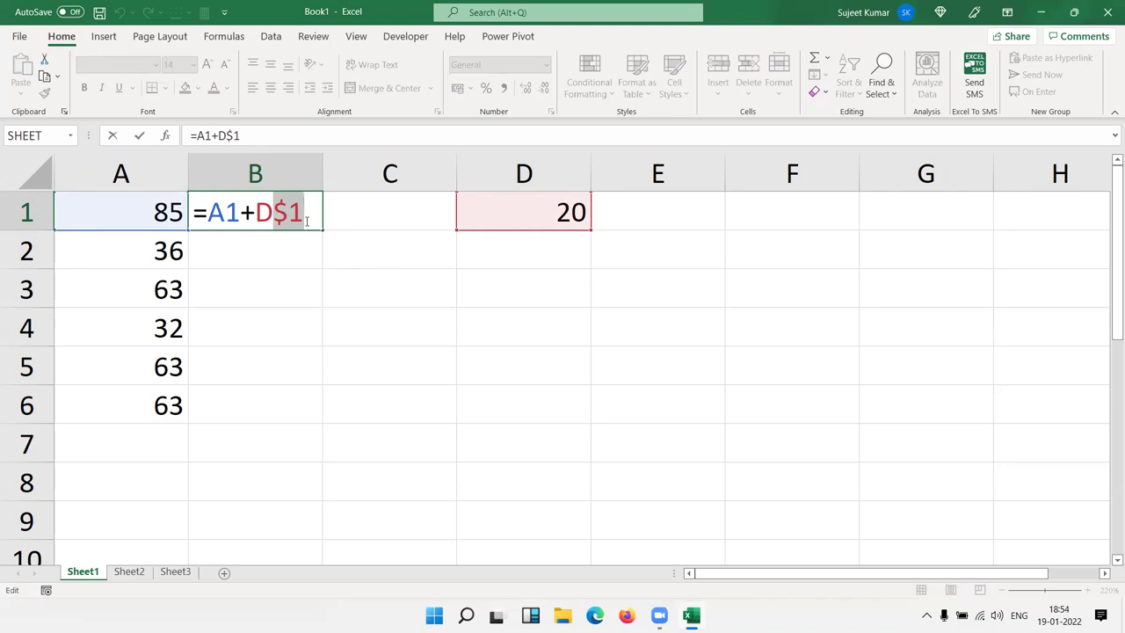
key("Return")
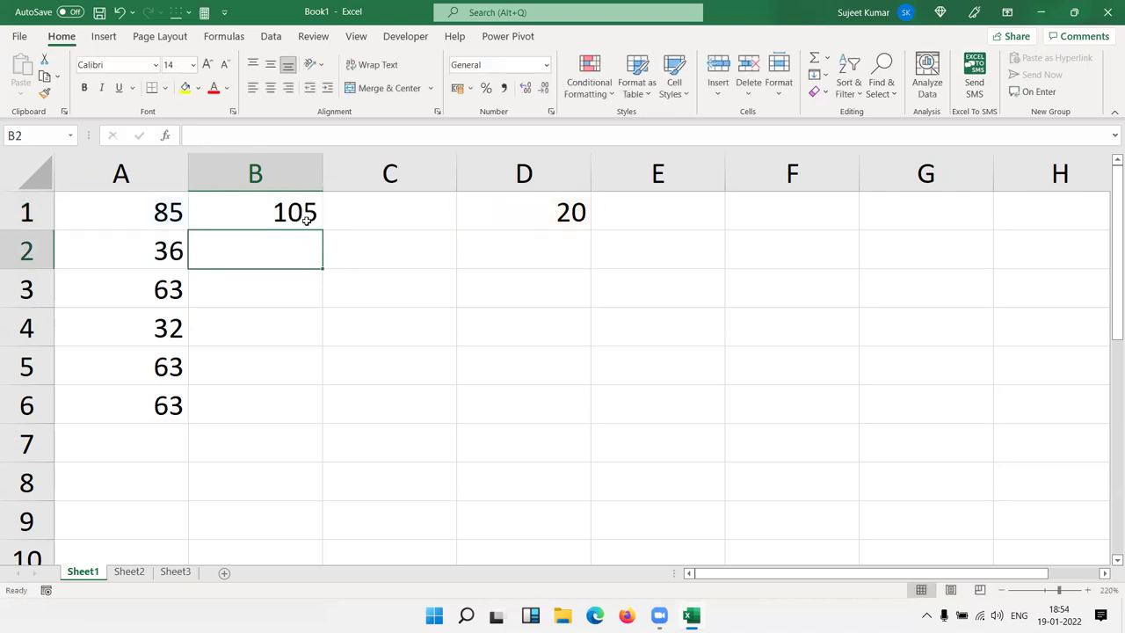
Fill B1 down to B6 and confirm B2 still refers to D$1.
left_click(306, 219)
left_click_drag(323, 229, 312, 406)
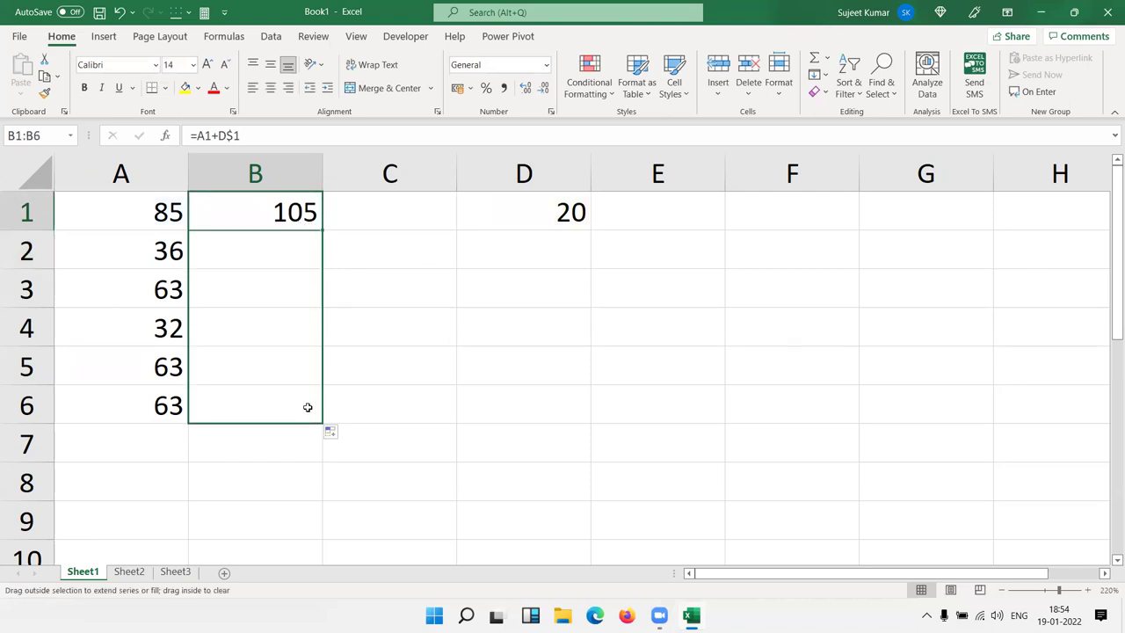
double_click(303, 215)
key("Return")
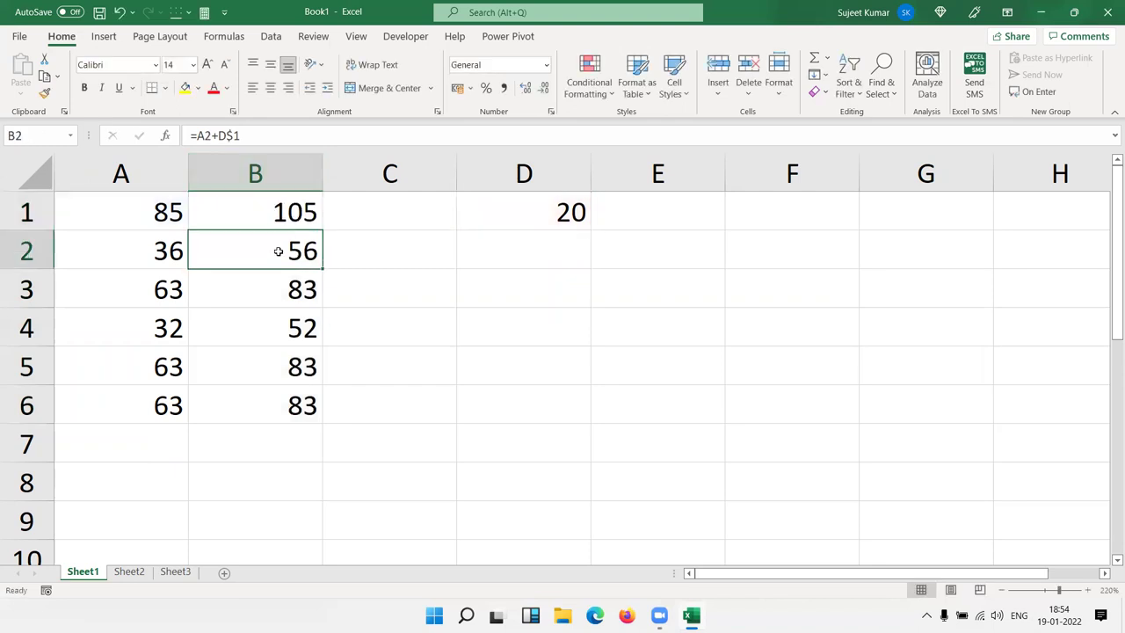
double_click(278, 252)
key("Return")
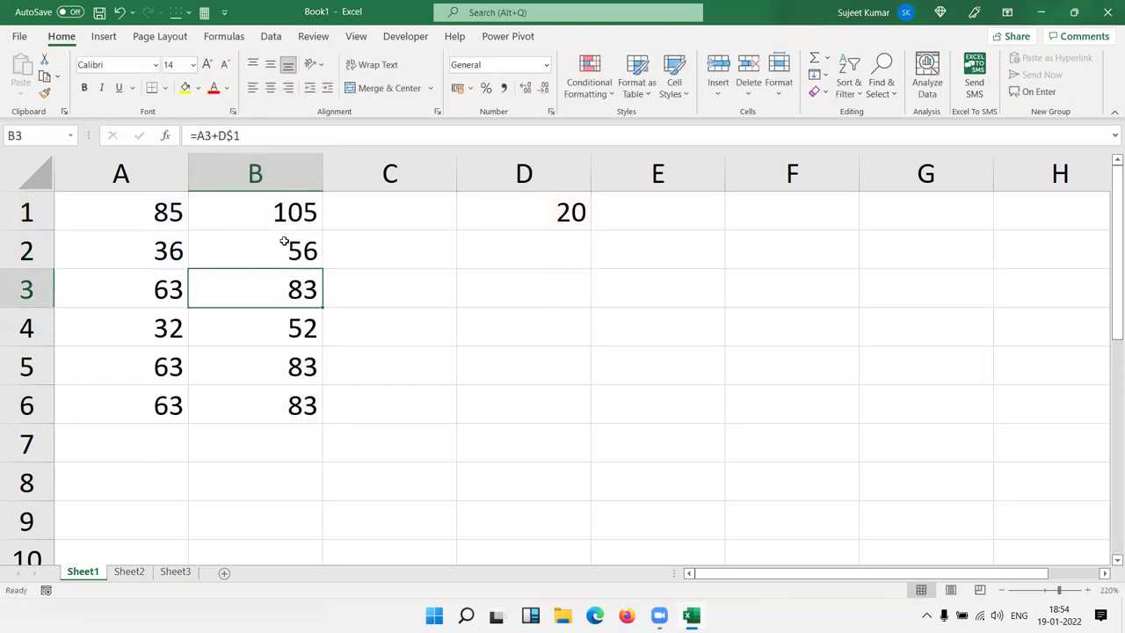
double_click(292, 290)
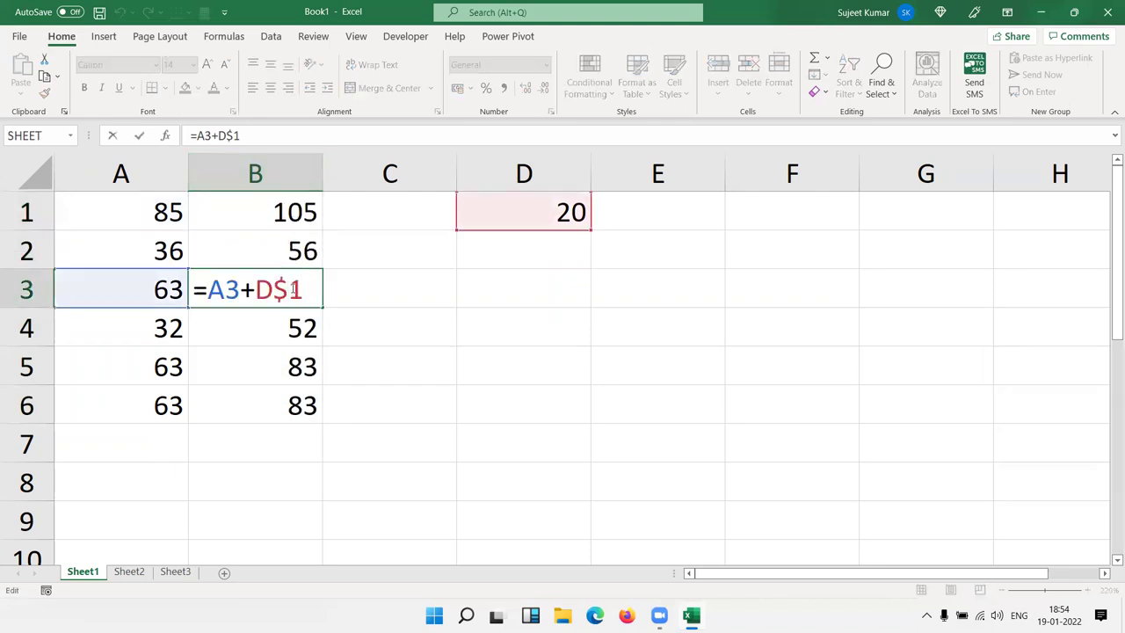
key("Return")
double_click(287, 315)
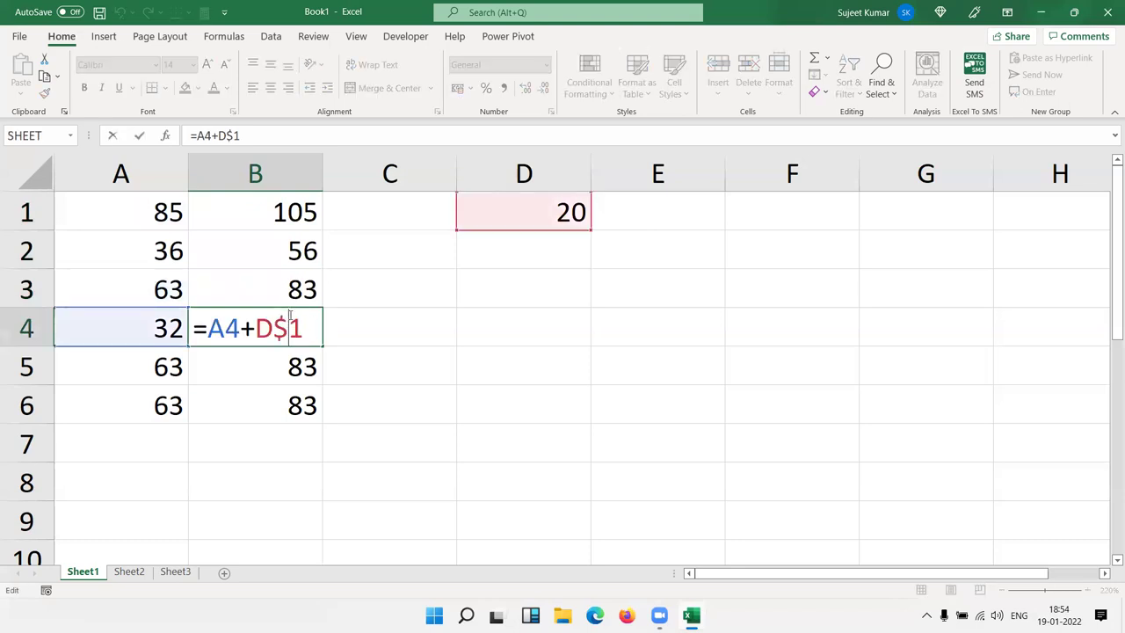
key("Return")
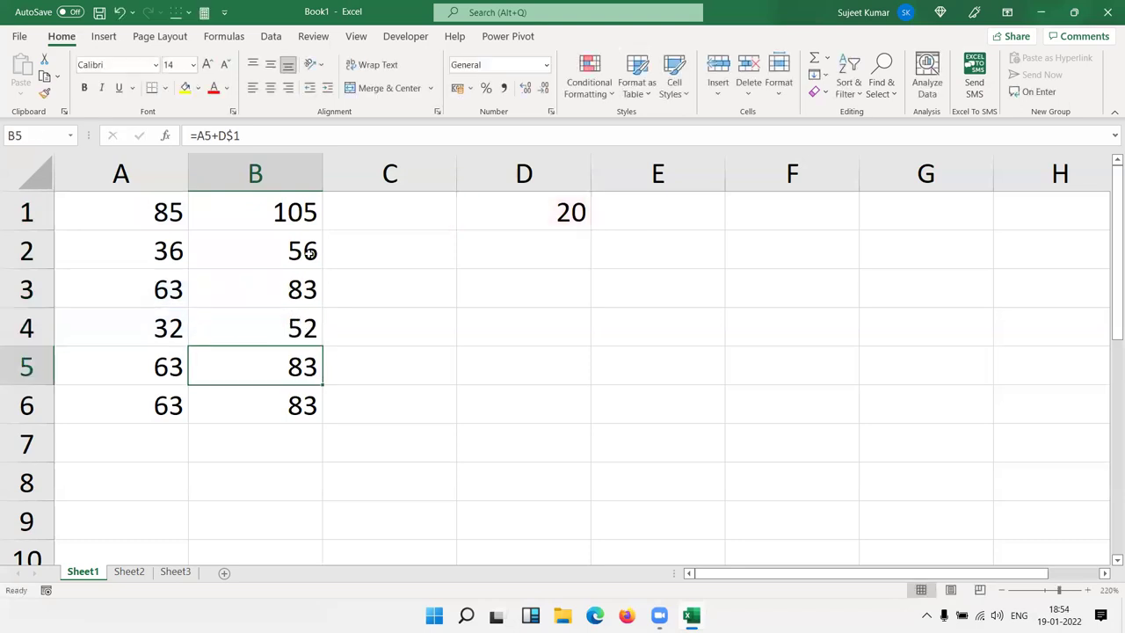
double_click(299, 247)
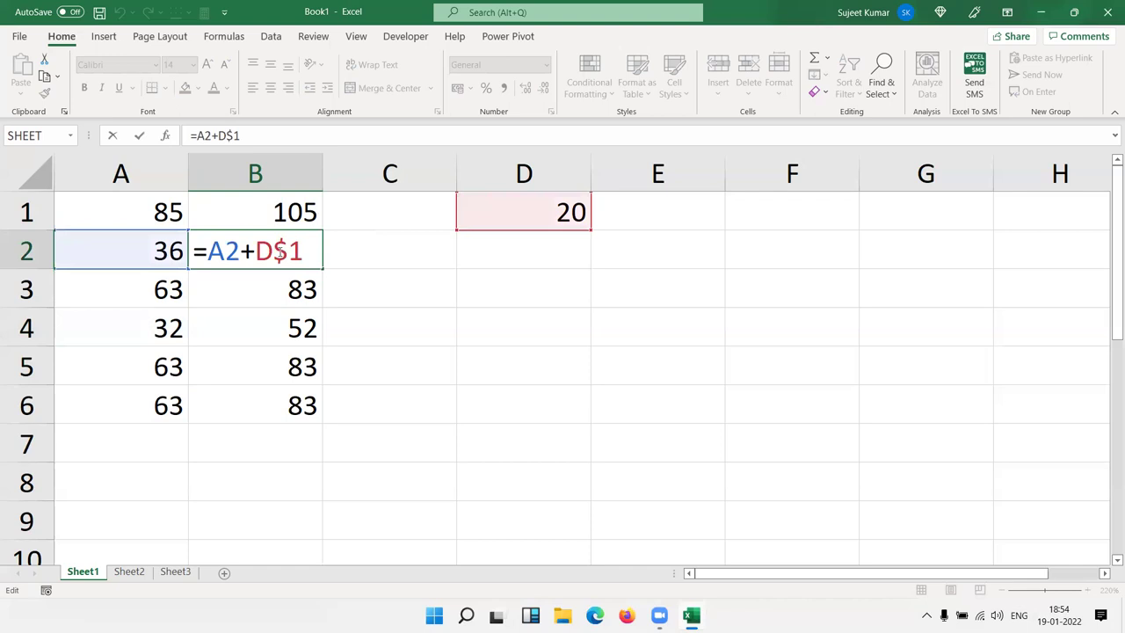
left_click_drag(273, 253, 299, 252)
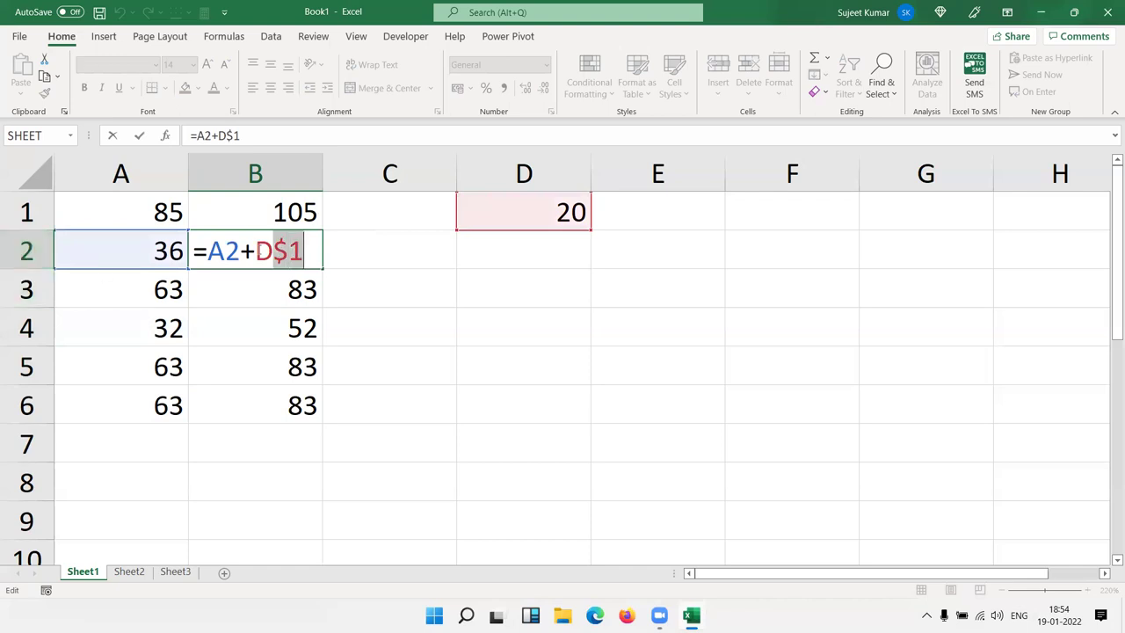
left_click_drag(255, 253, 273, 253)
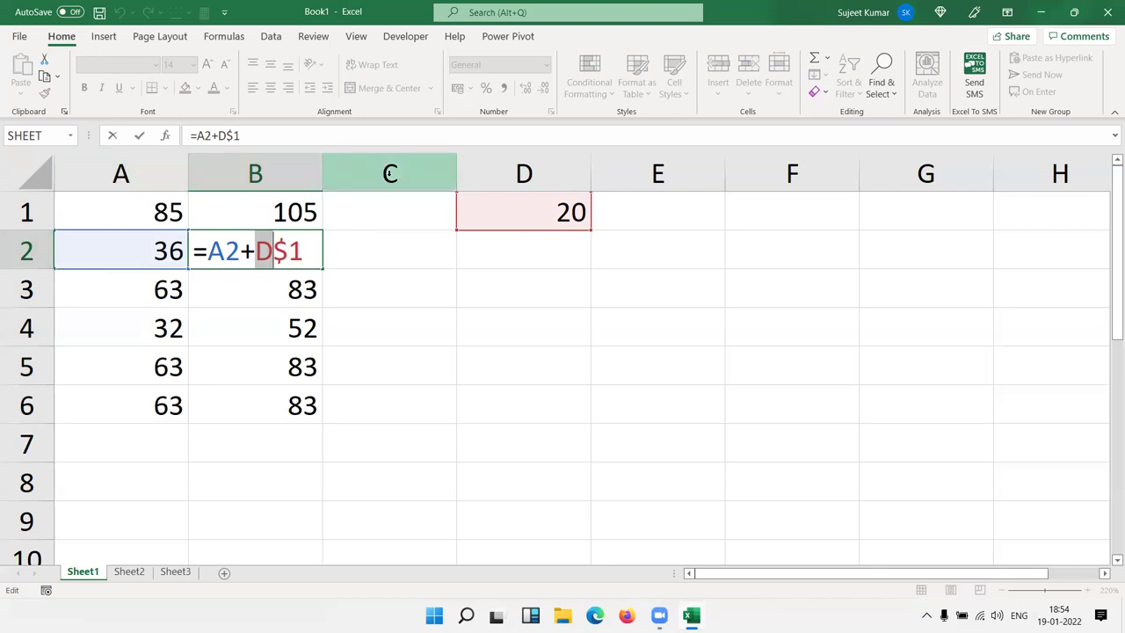
left_click_drag(302, 252, 293, 252)
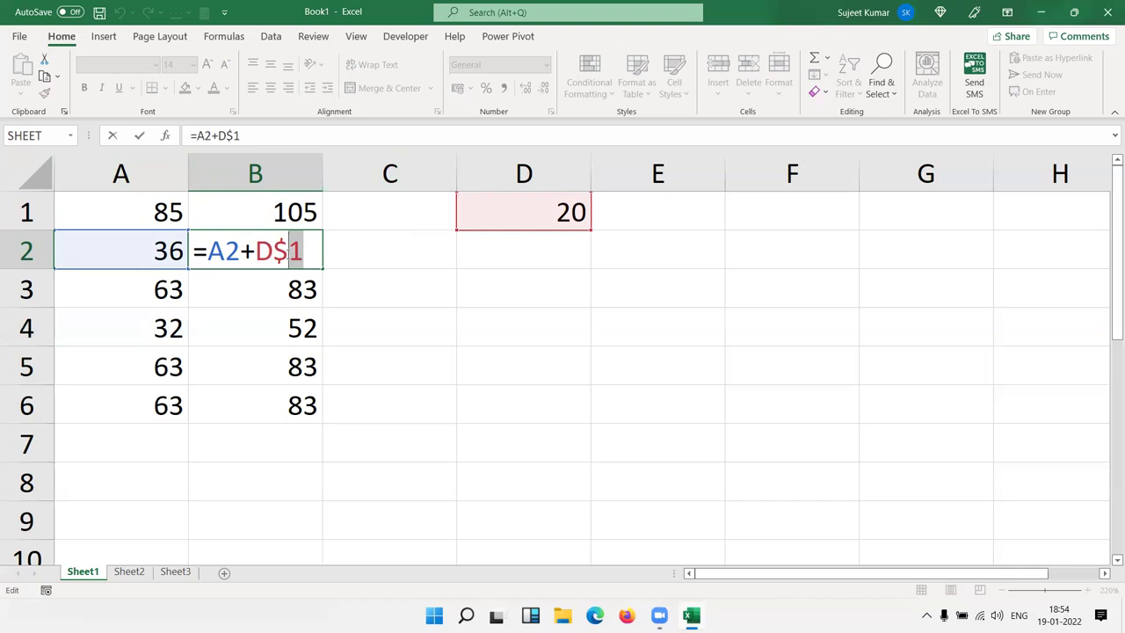
key("Return")
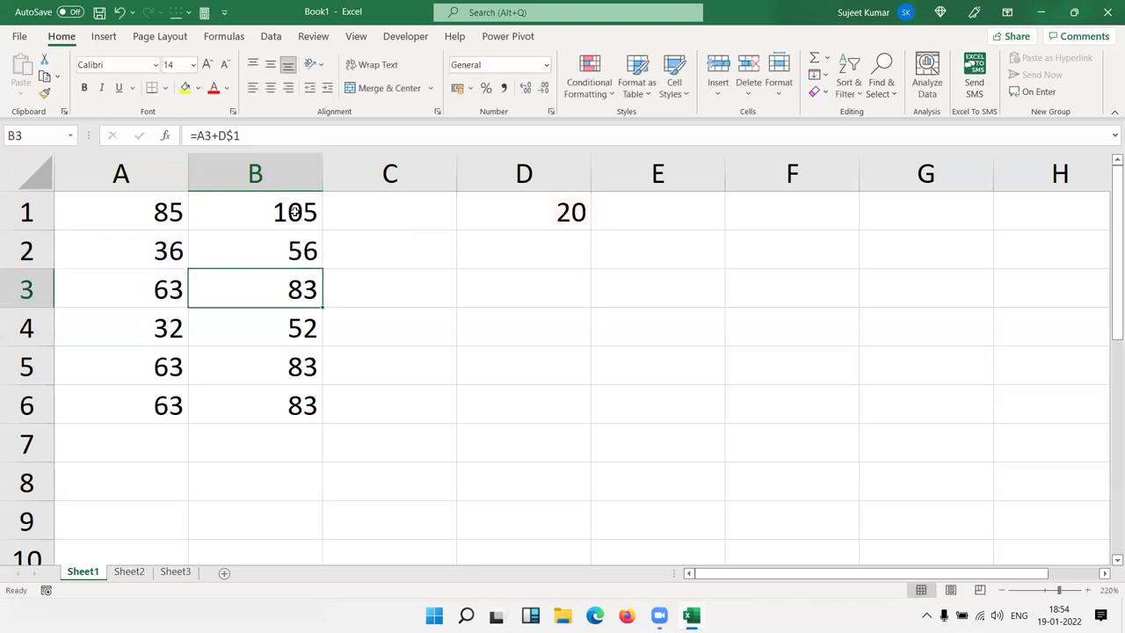
left_click(295, 211)
left_click_drag(325, 233, 309, 406)
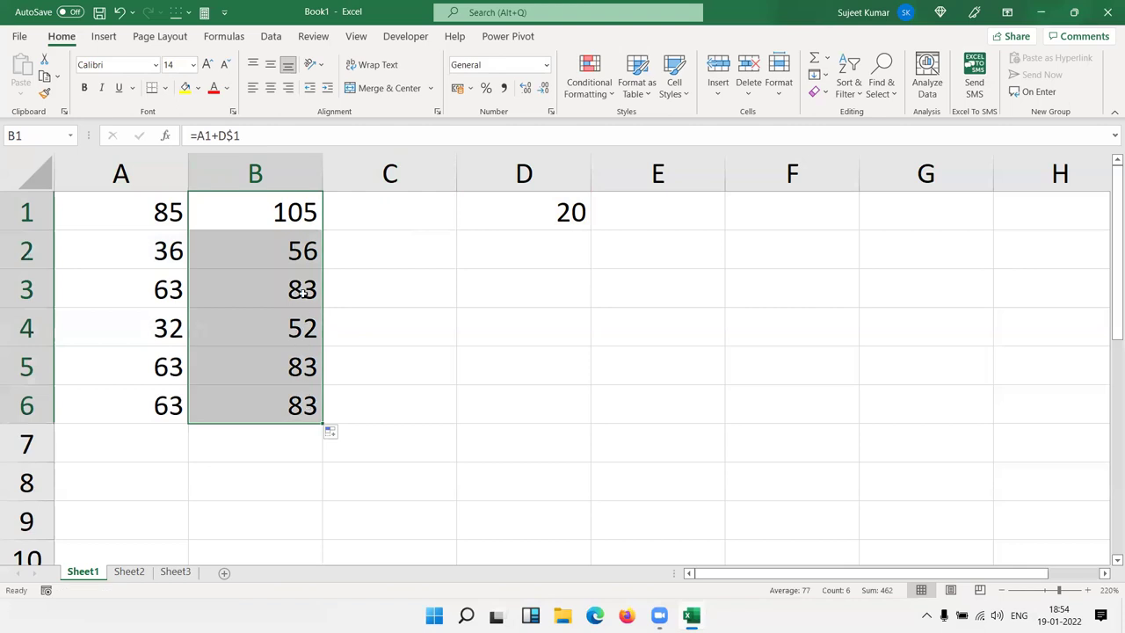
left_click(299, 251)
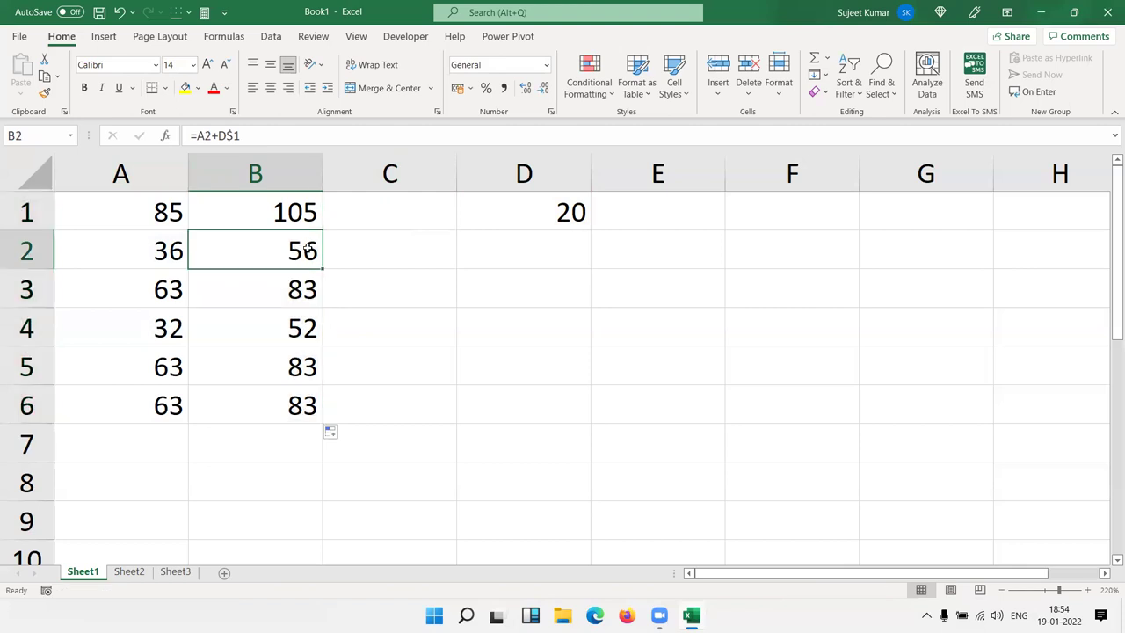
double_click(308, 251)
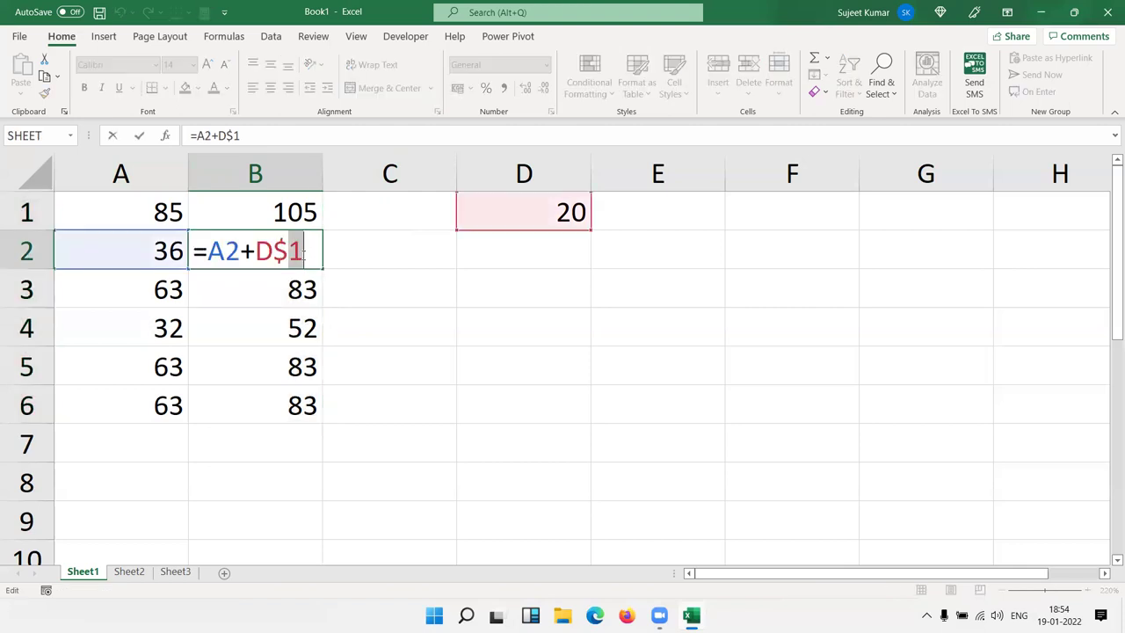
key("Return")
left_click(303, 252)
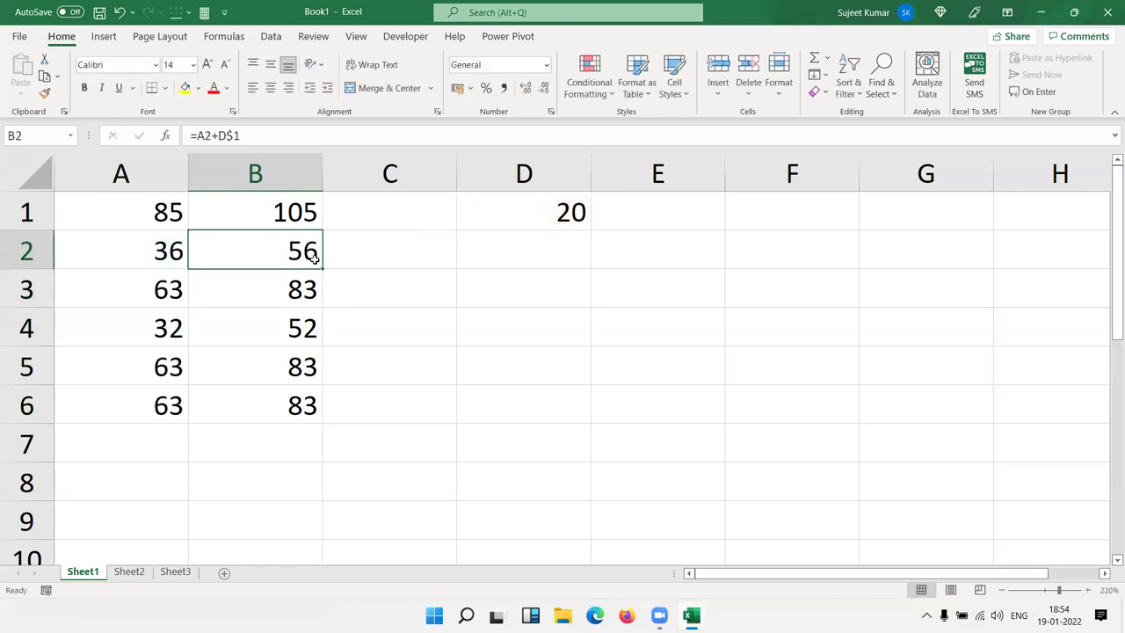
Fill B2's formula right into C2 and inspect its =B2+E$1 result of 56.
left_click_drag(325, 270, 422, 270)
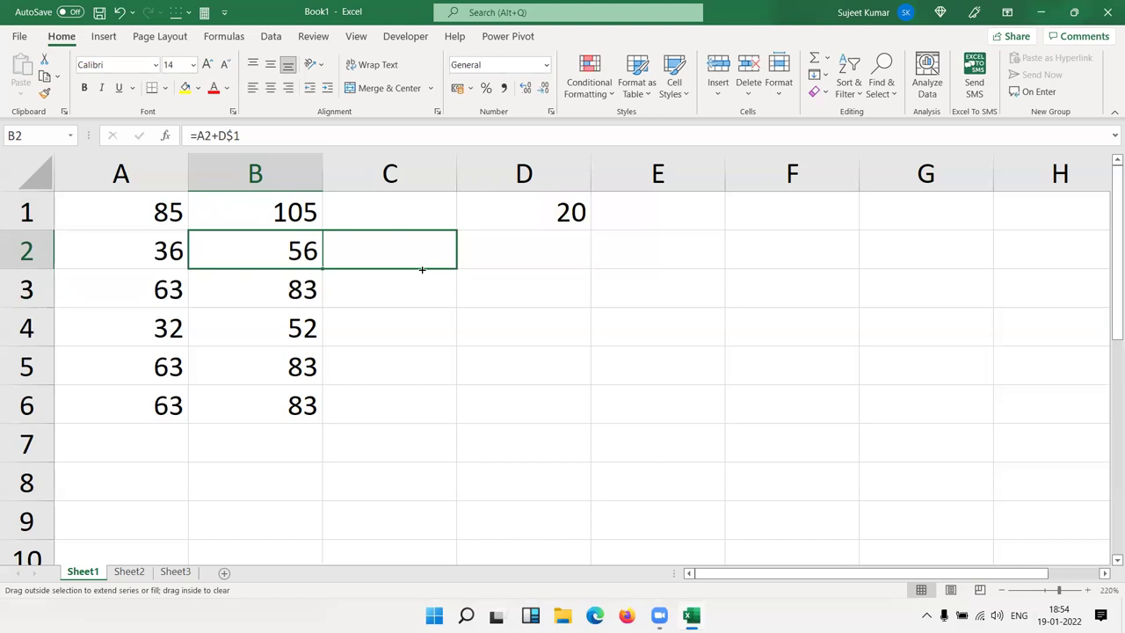
left_click_drag(421, 270, 422, 270)
left_click(442, 252)
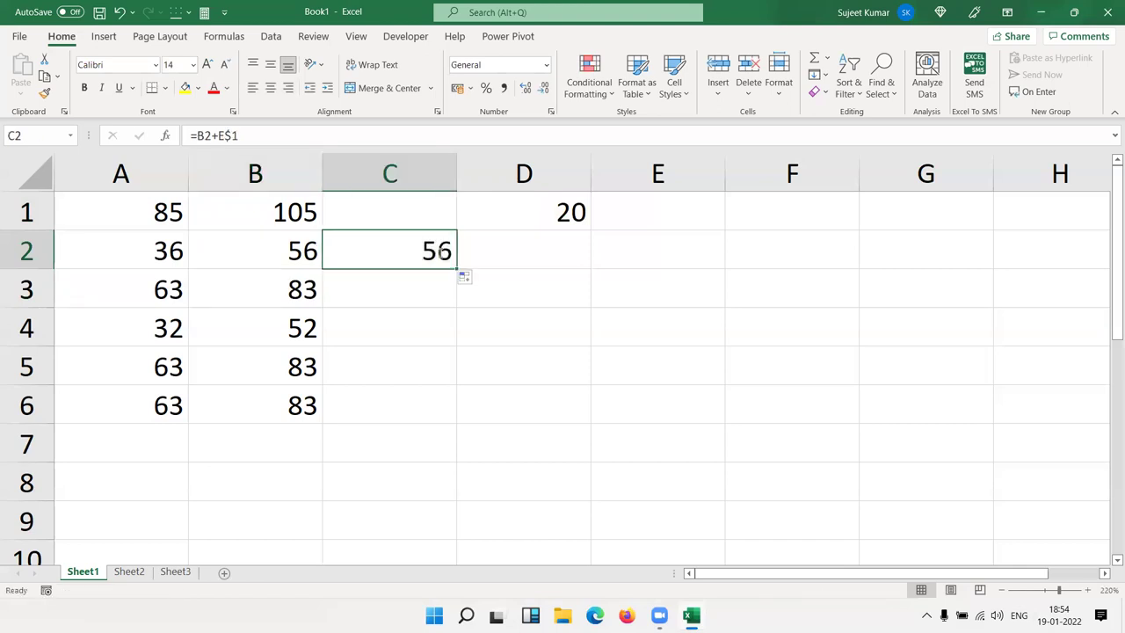
double_click(442, 253)
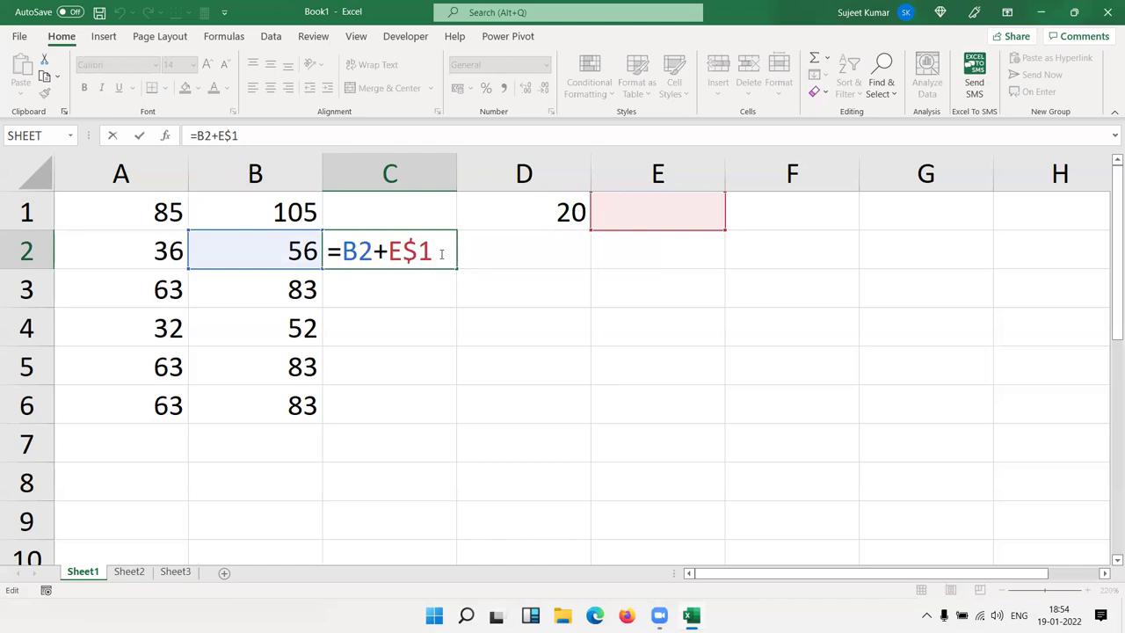
key("Return")
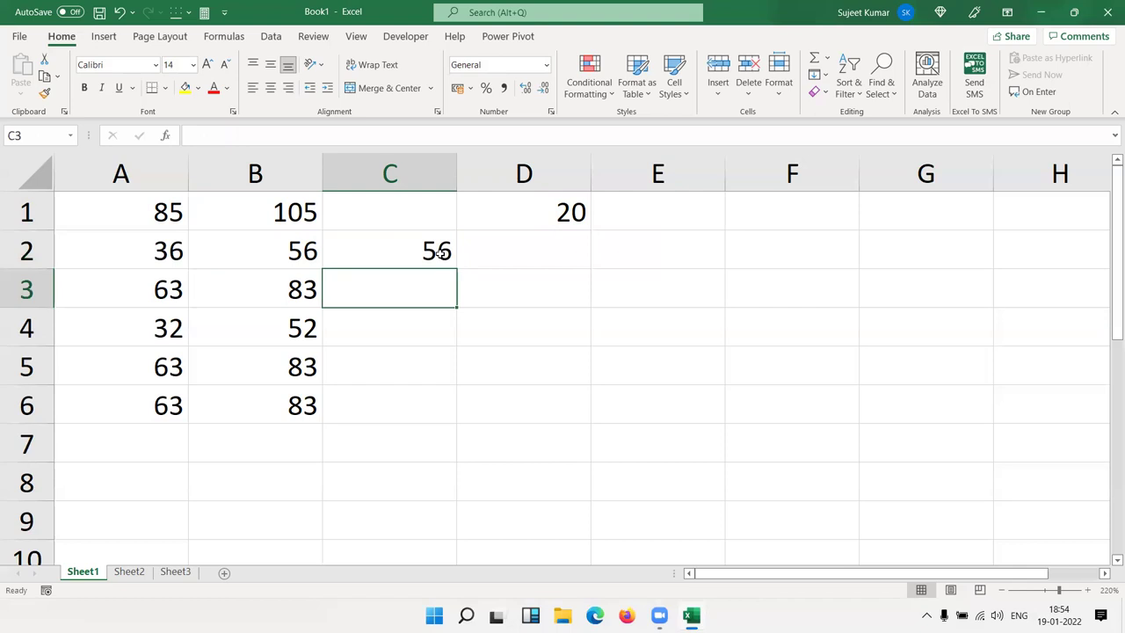
Clear C2's value and select D5.
left_click(440, 252)
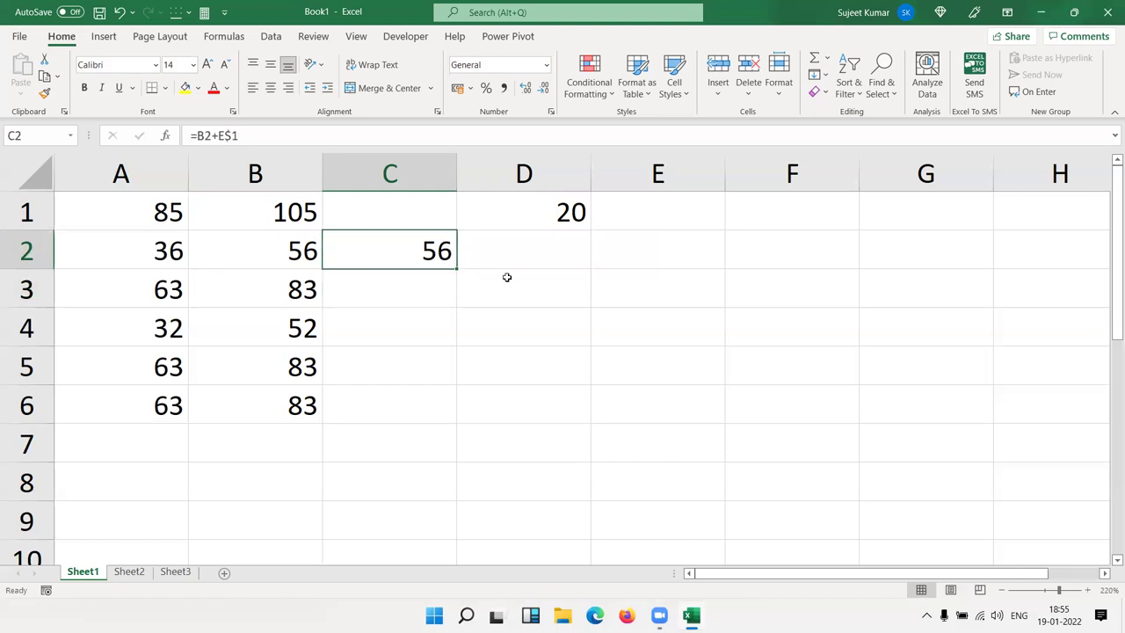
key("Delete")
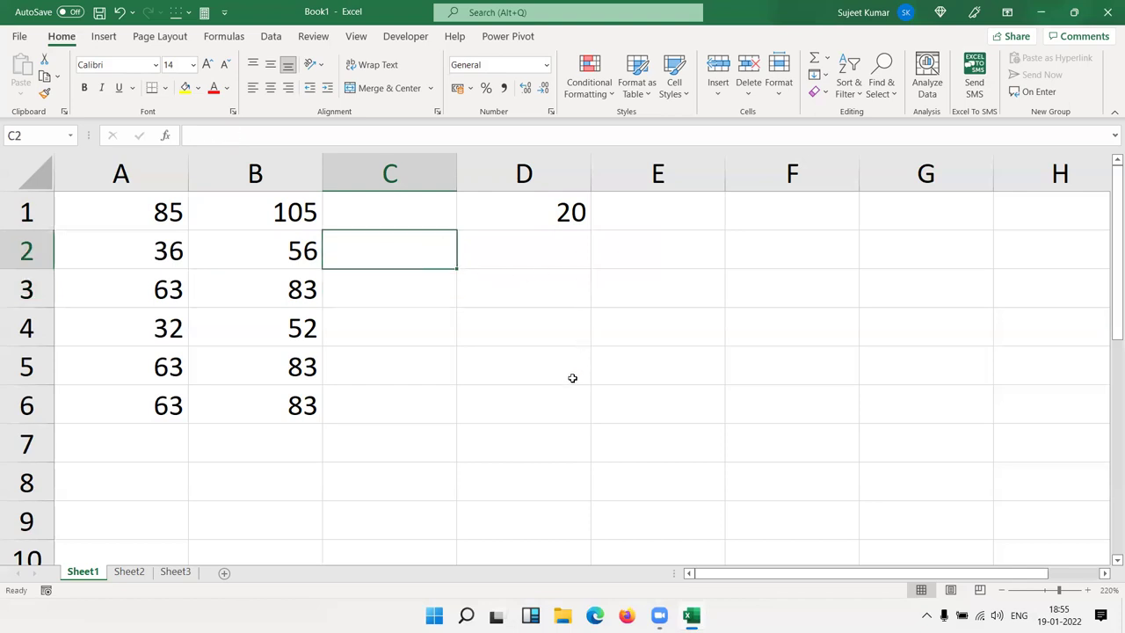
left_click(573, 375)
Enter =B5+20 in D5, giving 103.
type("=")
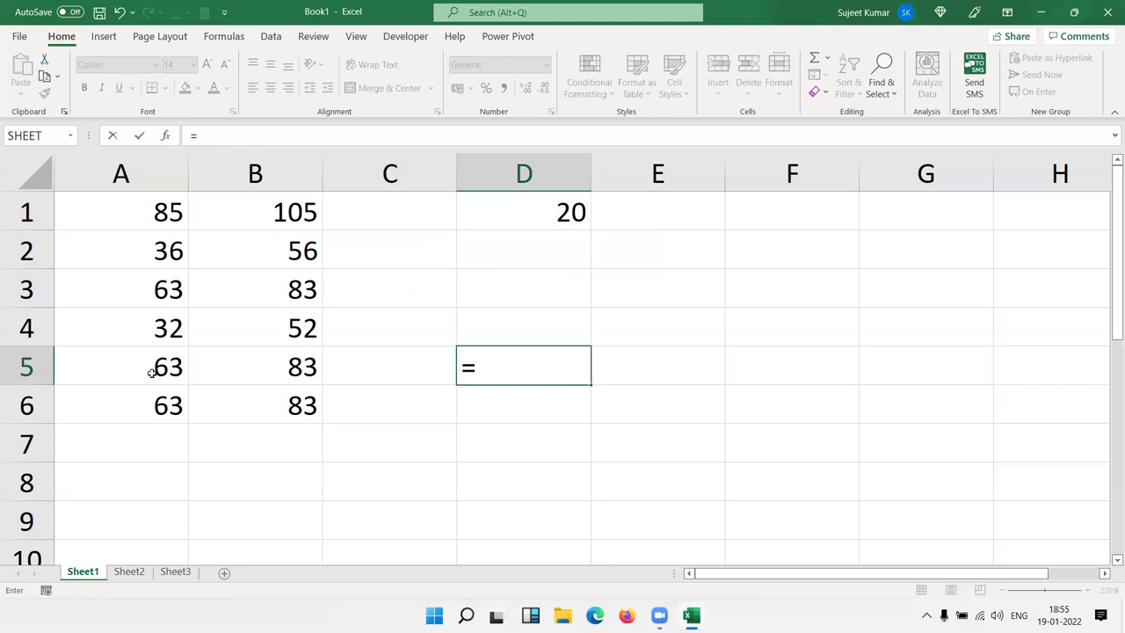
left_click(302, 375)
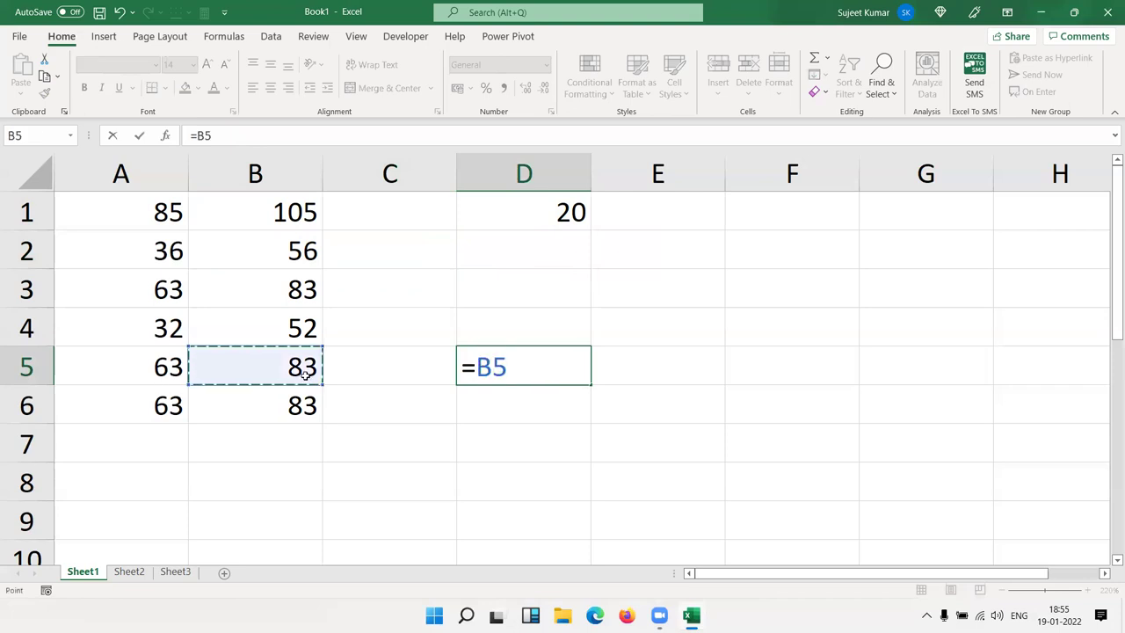
type("+20")
key("Return")
key("Up")
double_click(571, 367)
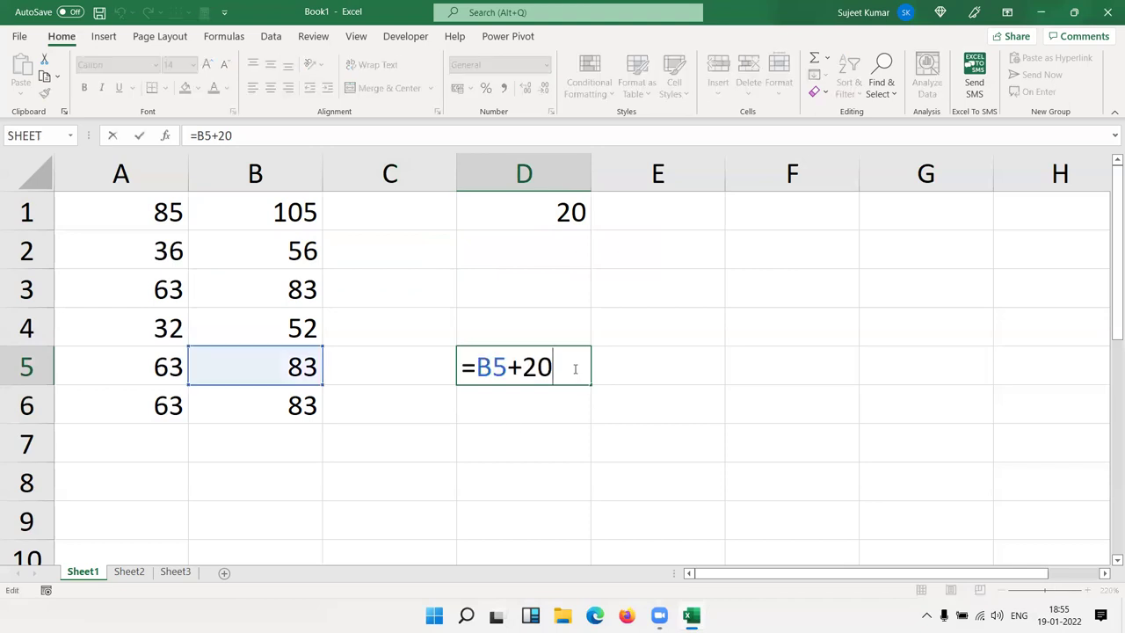
key("Return")
Fill D5's formula down into D6 and up into D4, checking each copy.
left_click_drag(590, 367, 588, 420)
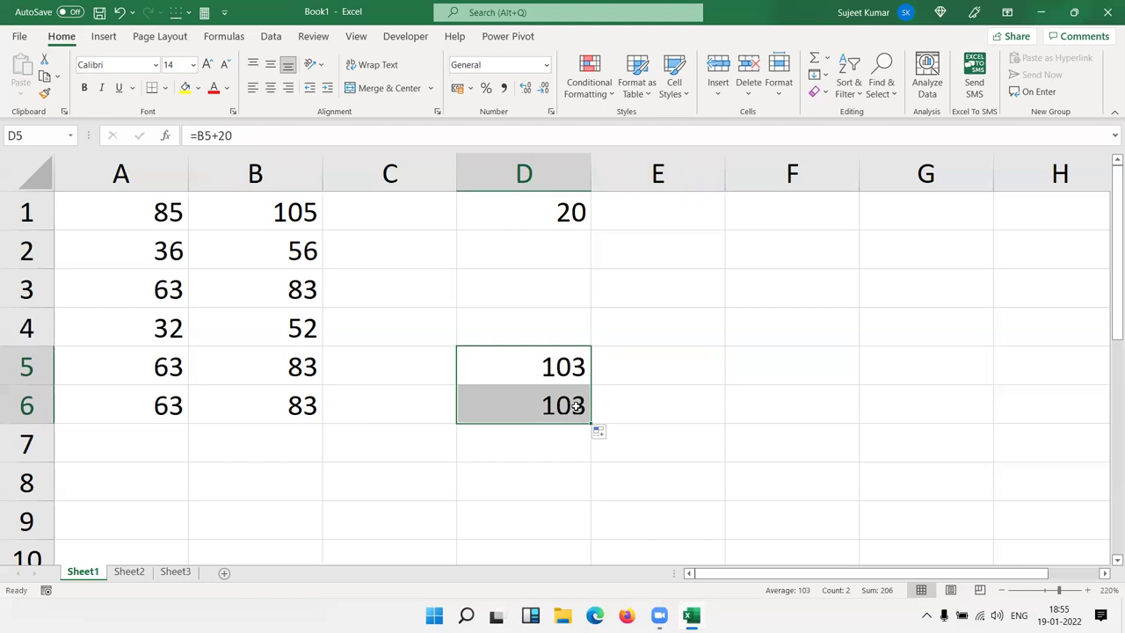
double_click(575, 407)
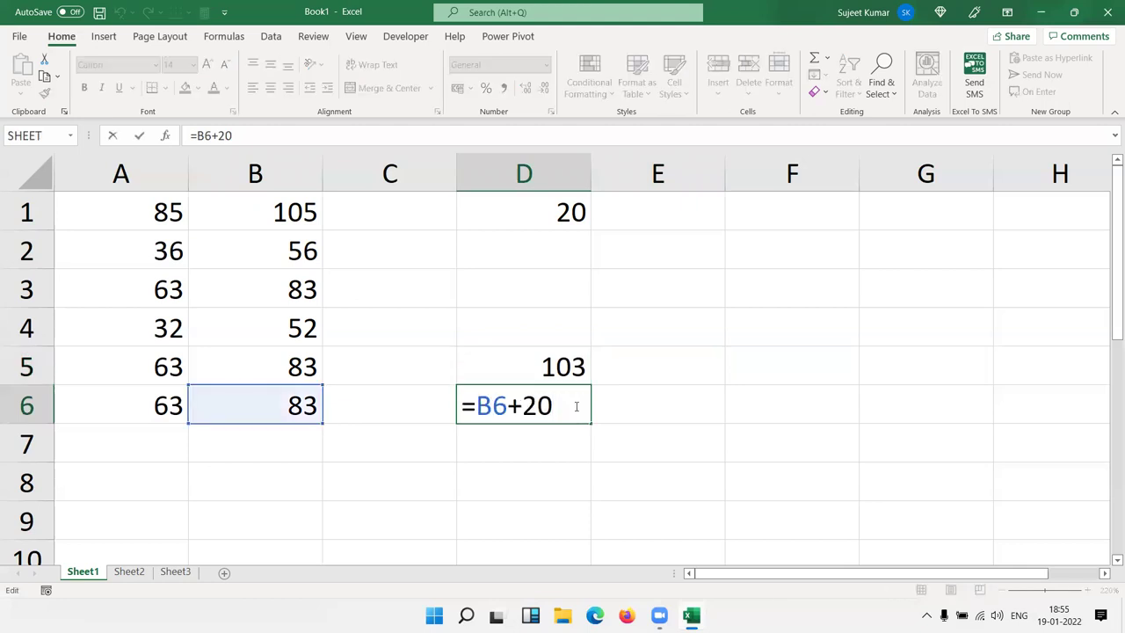
key("Return")
left_click(554, 372)
left_click_drag(590, 383, 589, 319)
double_click(572, 325)
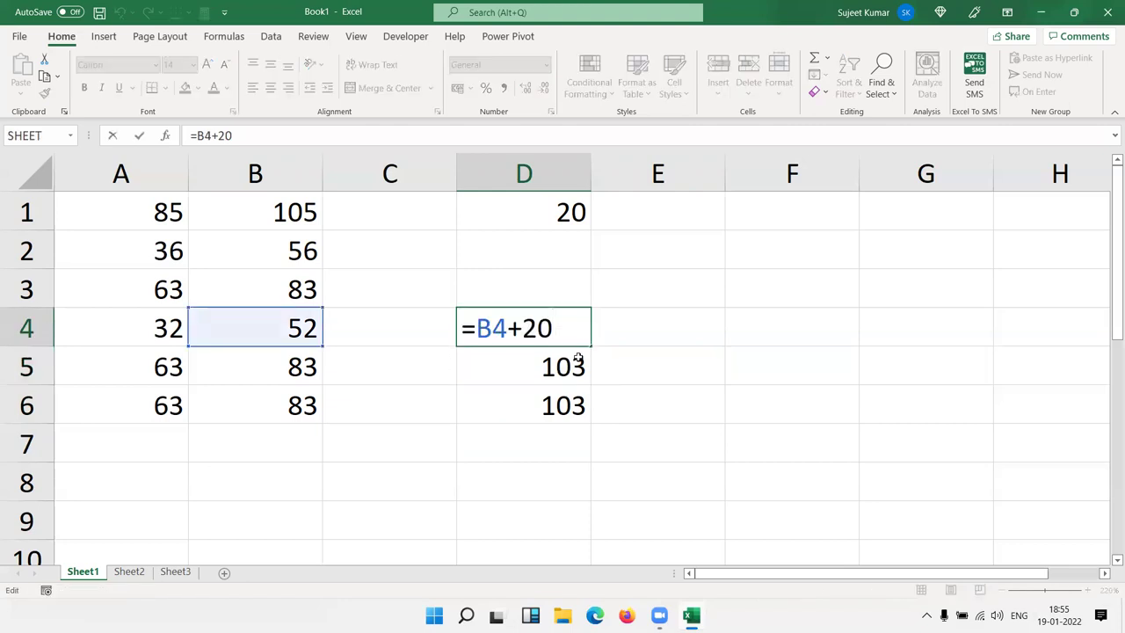
key("Return")
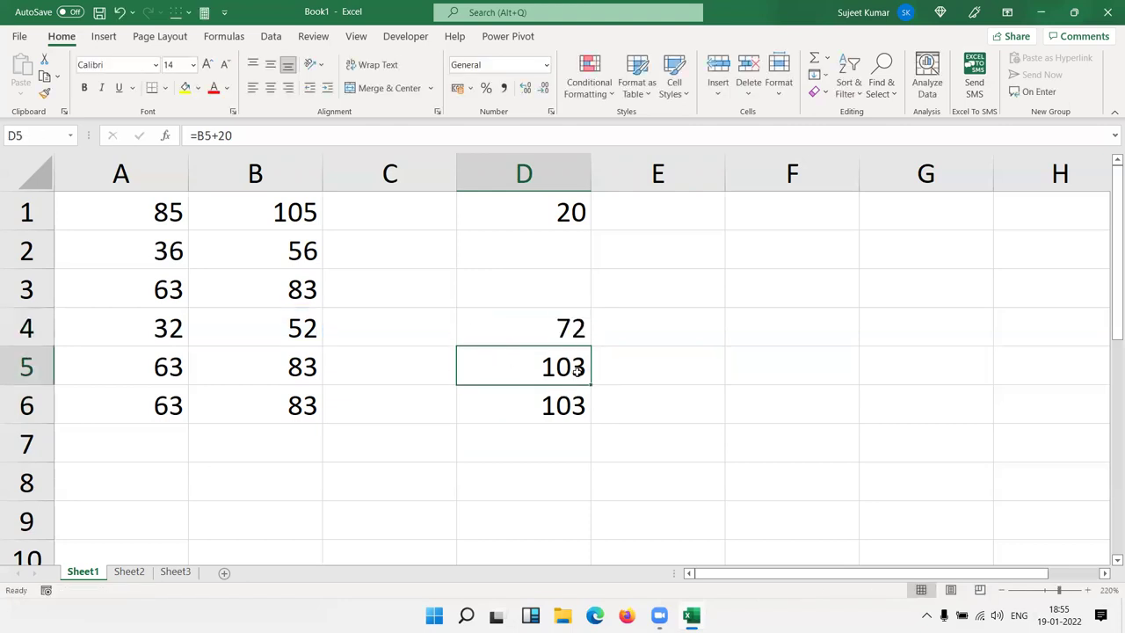
Recheck the D5 and D4 formulas and preview fill drags from D5.
double_click(576, 372)
key("Return")
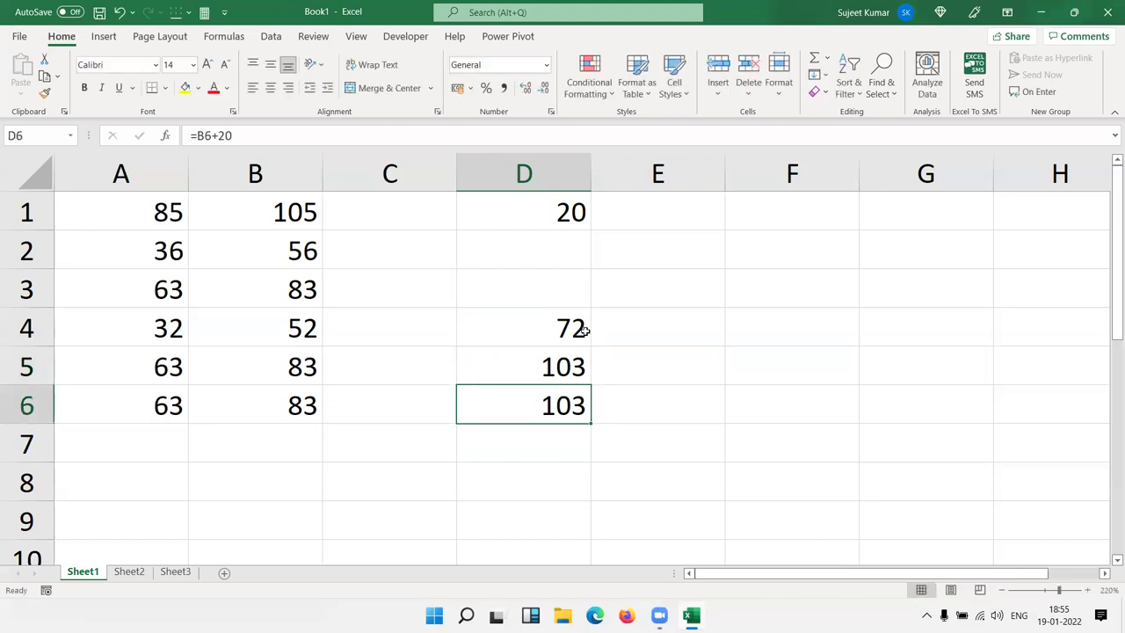
double_click(555, 328)
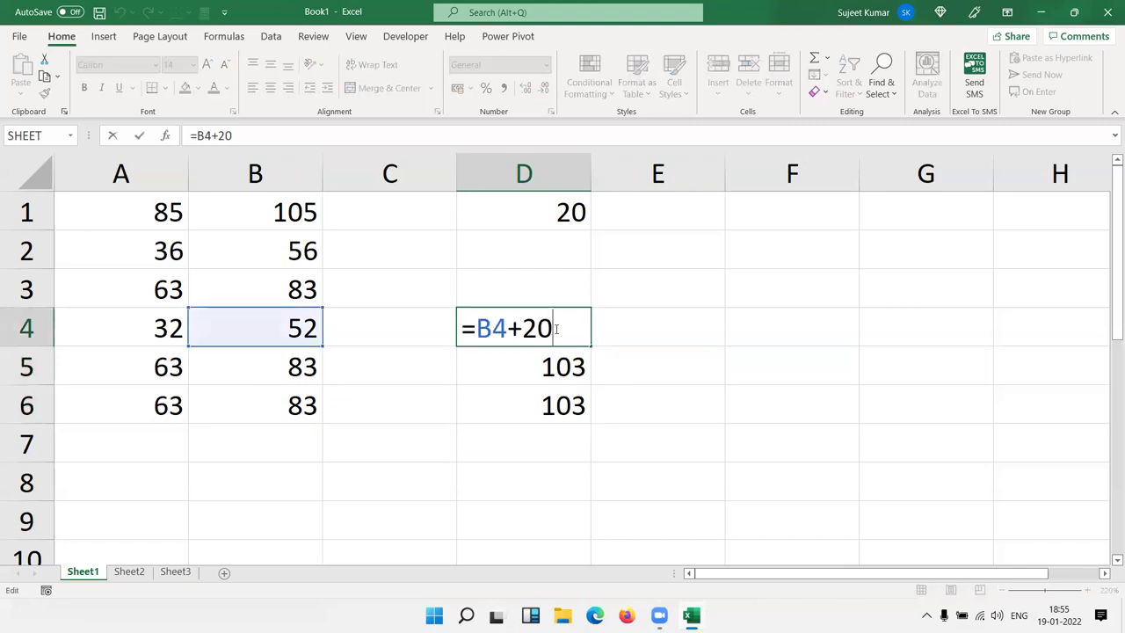
key("Return")
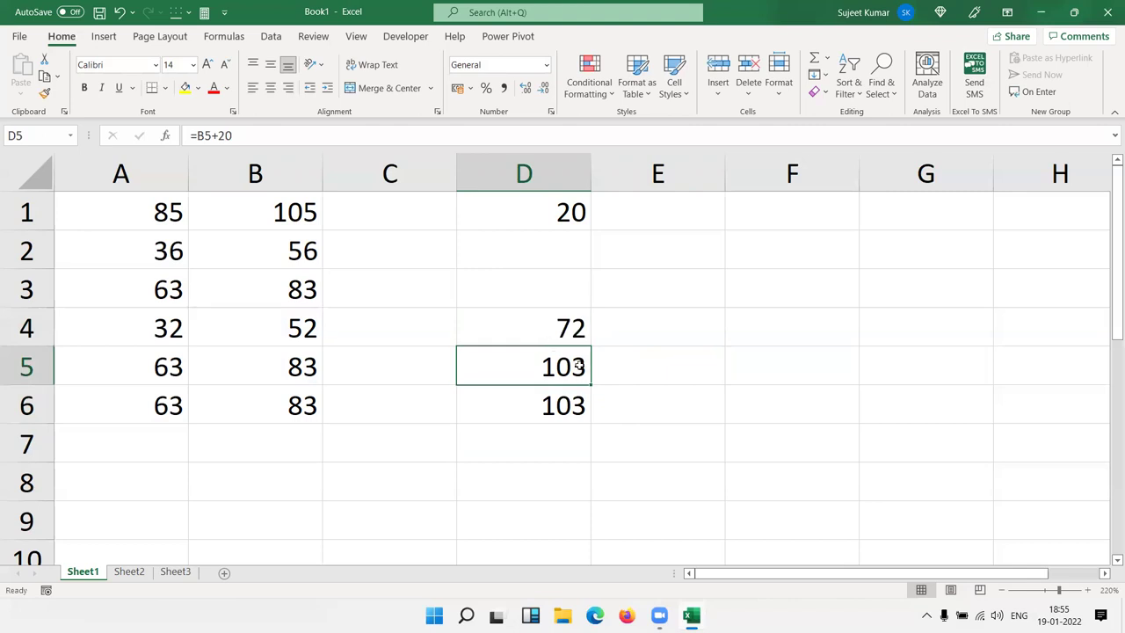
left_click_drag(593, 381, 593, 406)
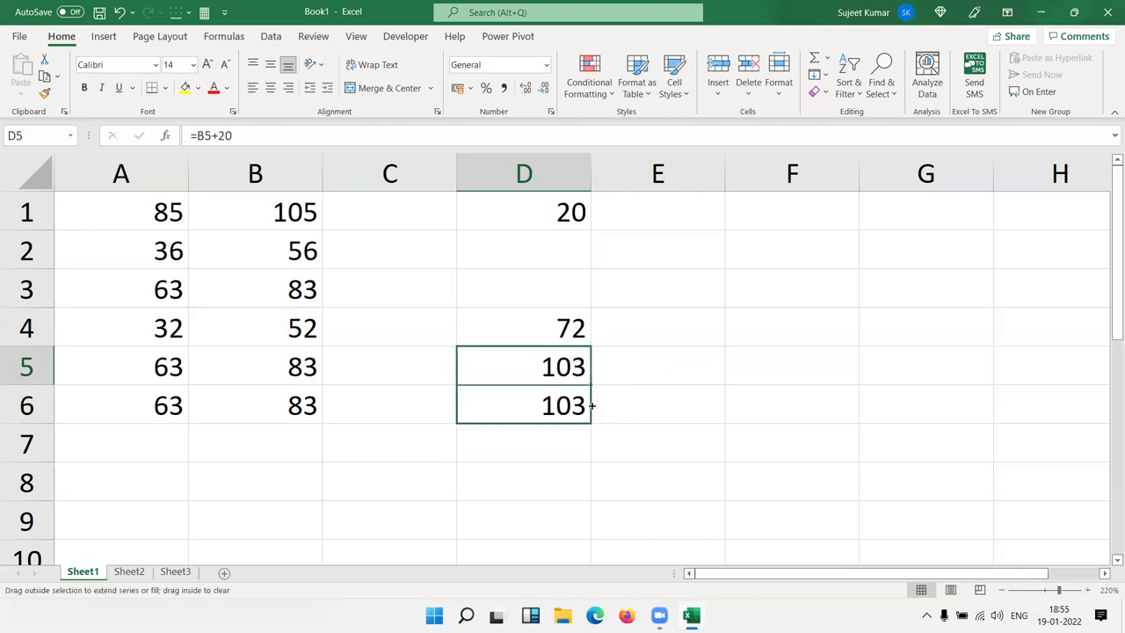
left_click_drag(594, 406, 589, 325)
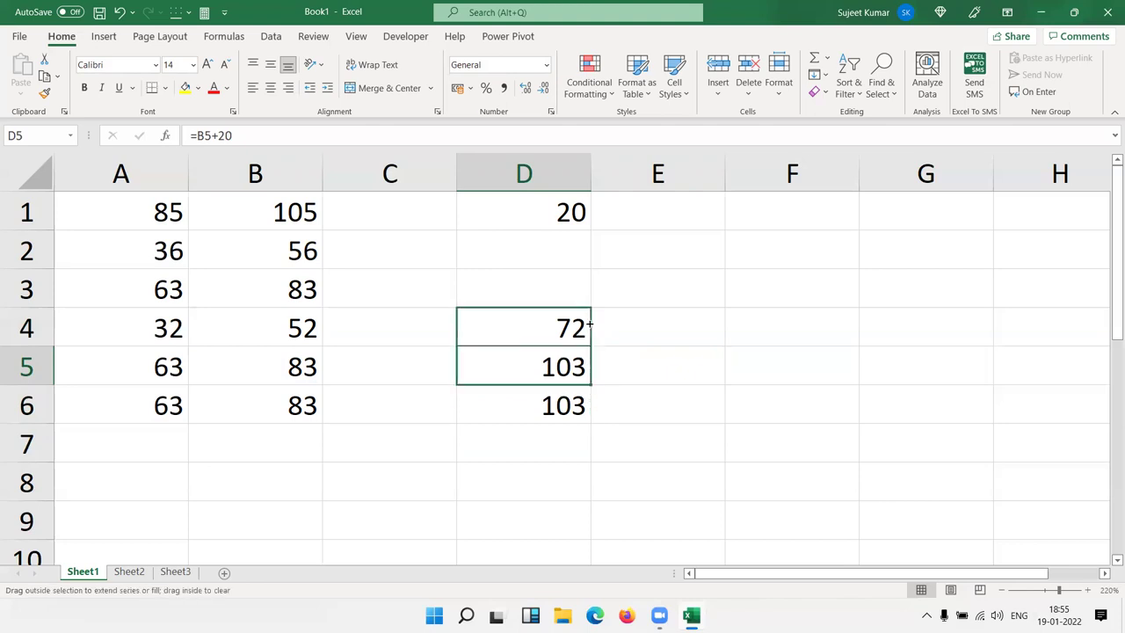
mouse_move(589, 325)
left_mouse_down()
mouse_move(587, 352)
mouse_move(584, 324)
left_mouse_up()
Leave D5 unchanged and review its formula's B5 reference.
left_click_drag(585, 324, 560, 364)
double_click(510, 367)
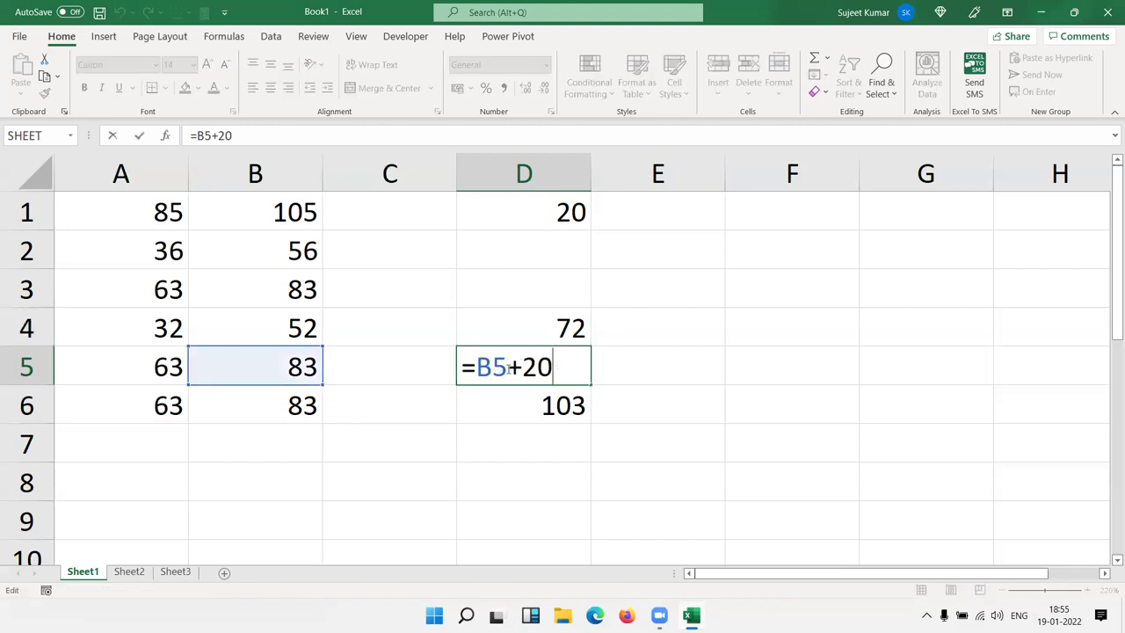
double_click(475, 367)
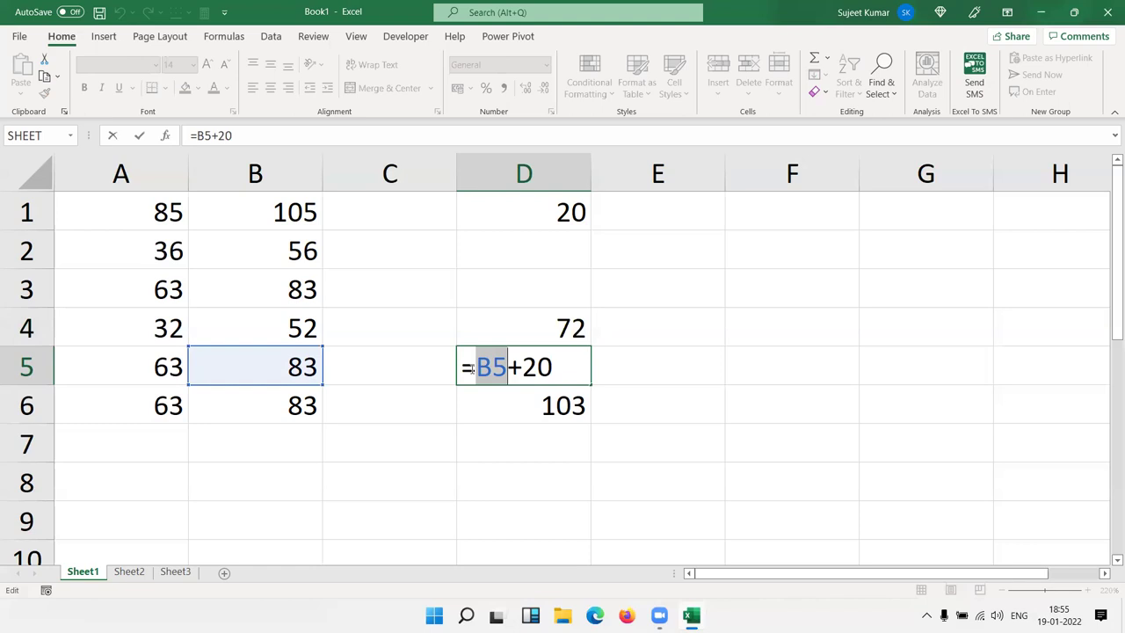
key("Return")
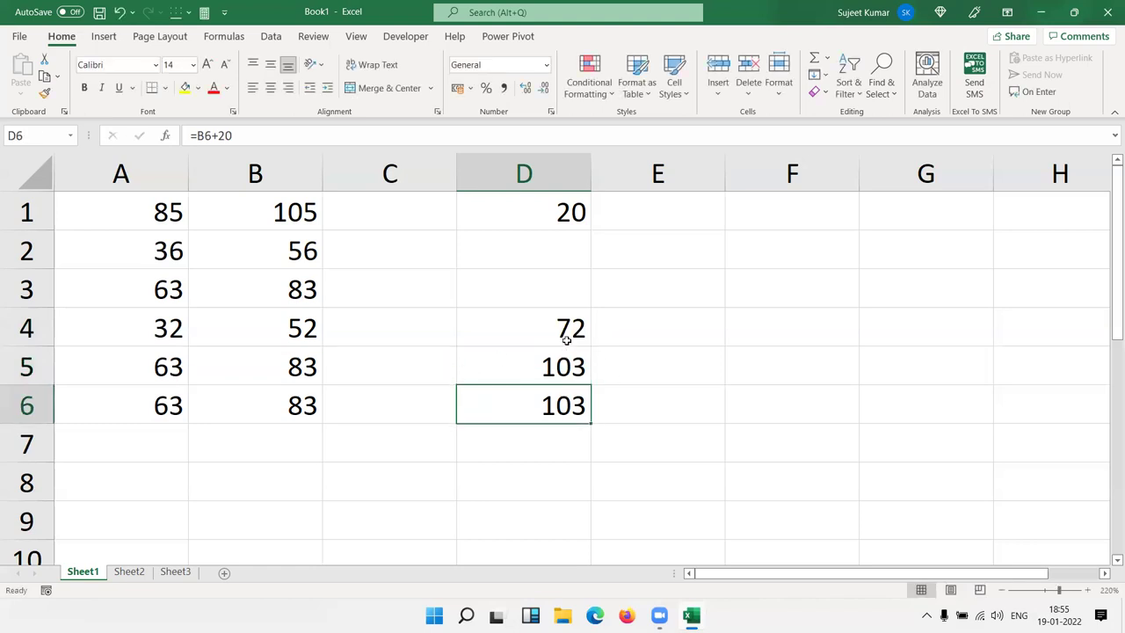
Copy D4's formula right into E4, which becomes =C4+20 showing 72.
left_click(567, 338)
left_click_drag(601, 348, 623, 344)
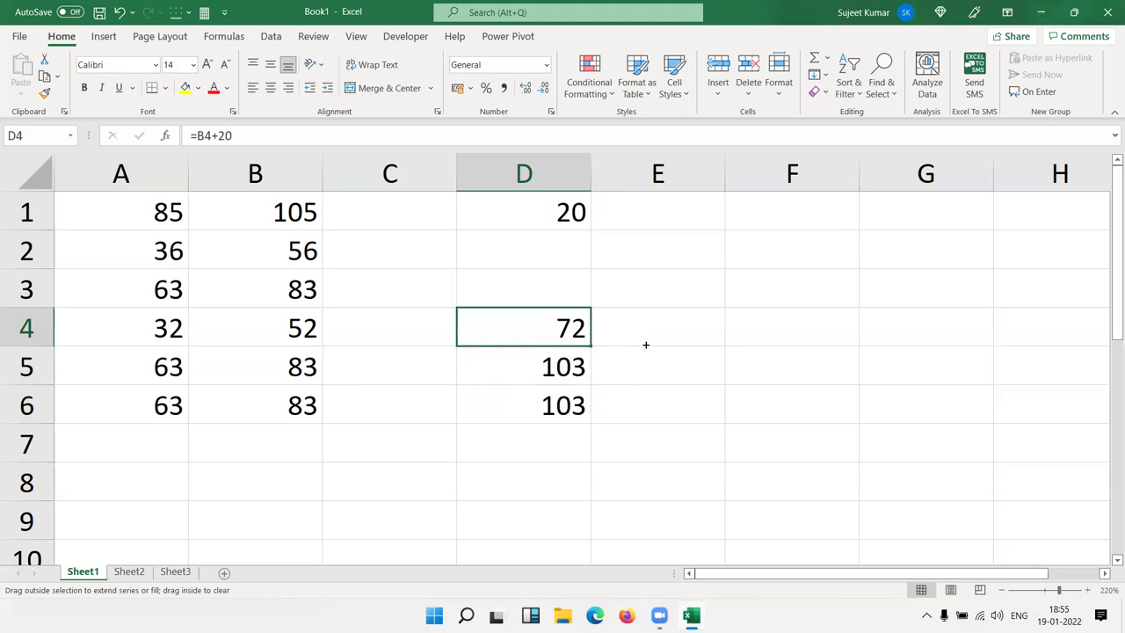
left_click_drag(646, 344, 673, 343)
double_click(681, 328)
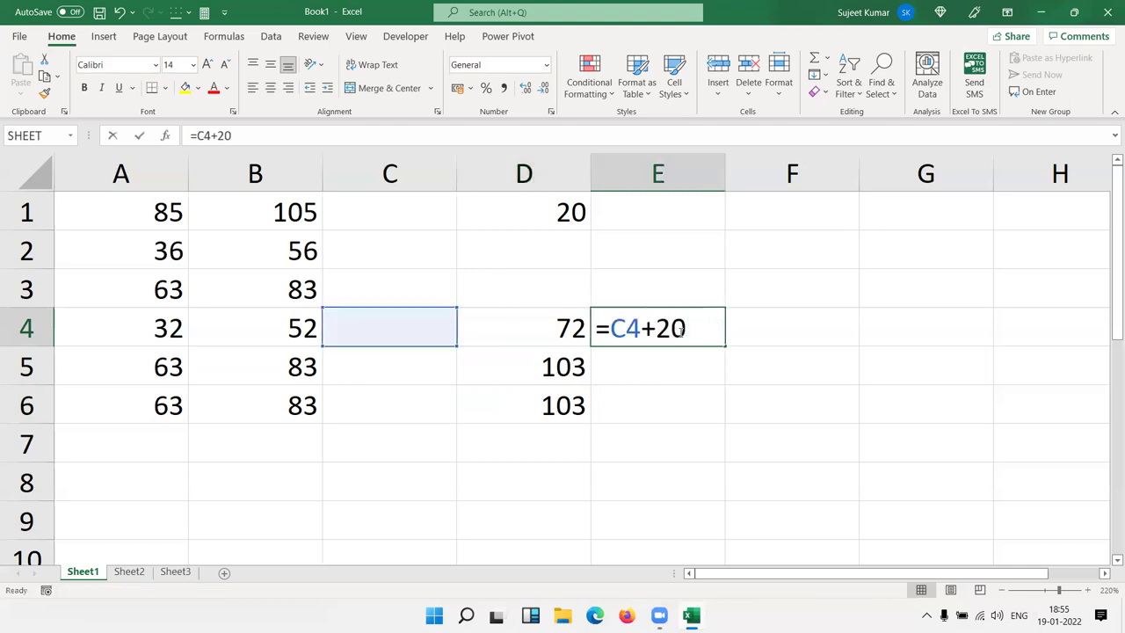
key("Return")
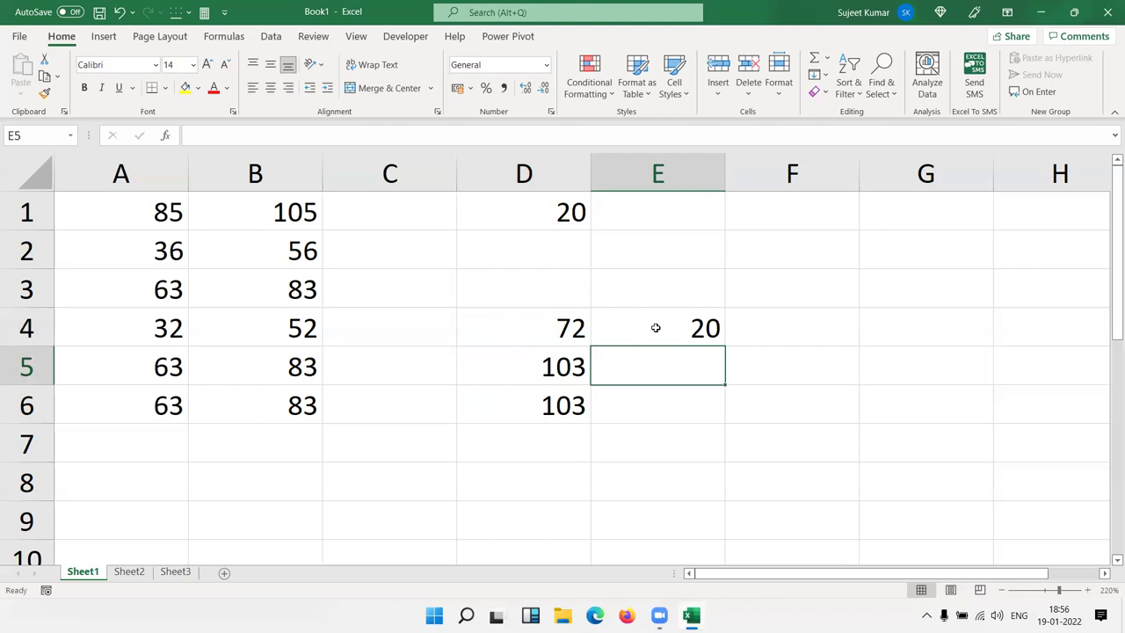
double_click(656, 327)
double_click(626, 328)
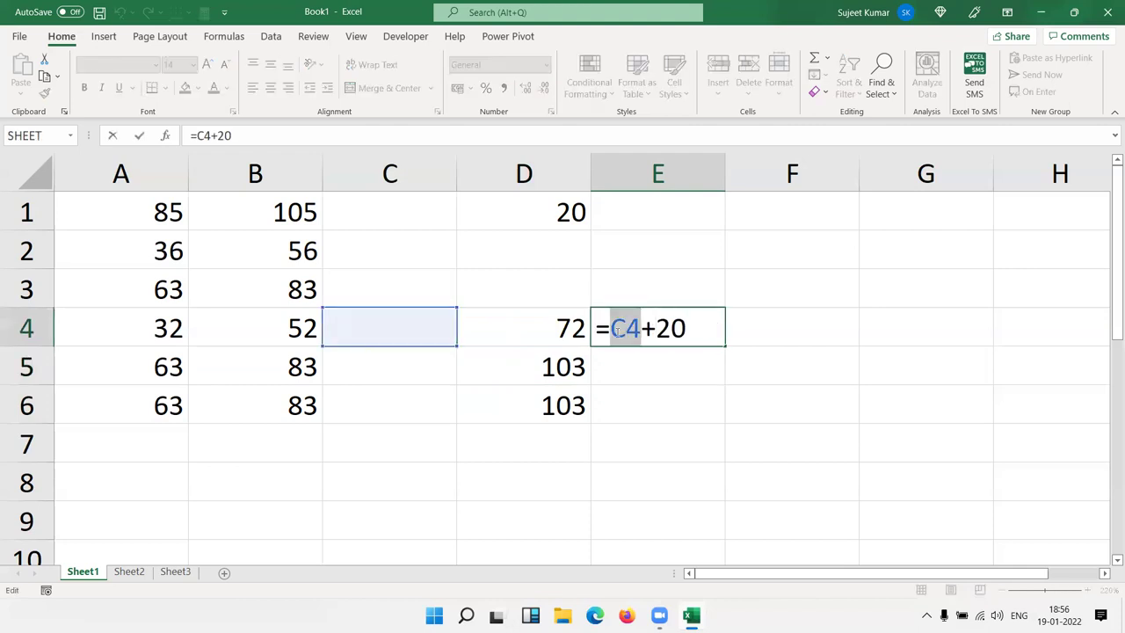
key("Return")
Copy D4's formula left into C4 (=A4+20, showing 52) and select C3:E7.
left_click(537, 331)
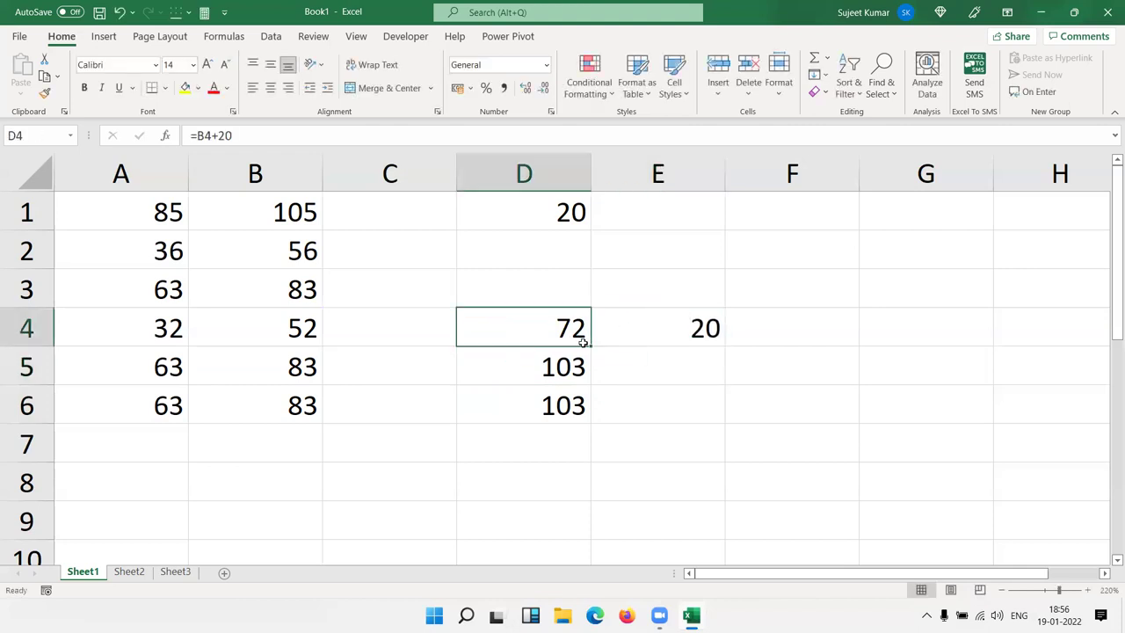
left_click_drag(584, 343, 366, 328)
double_click(369, 329)
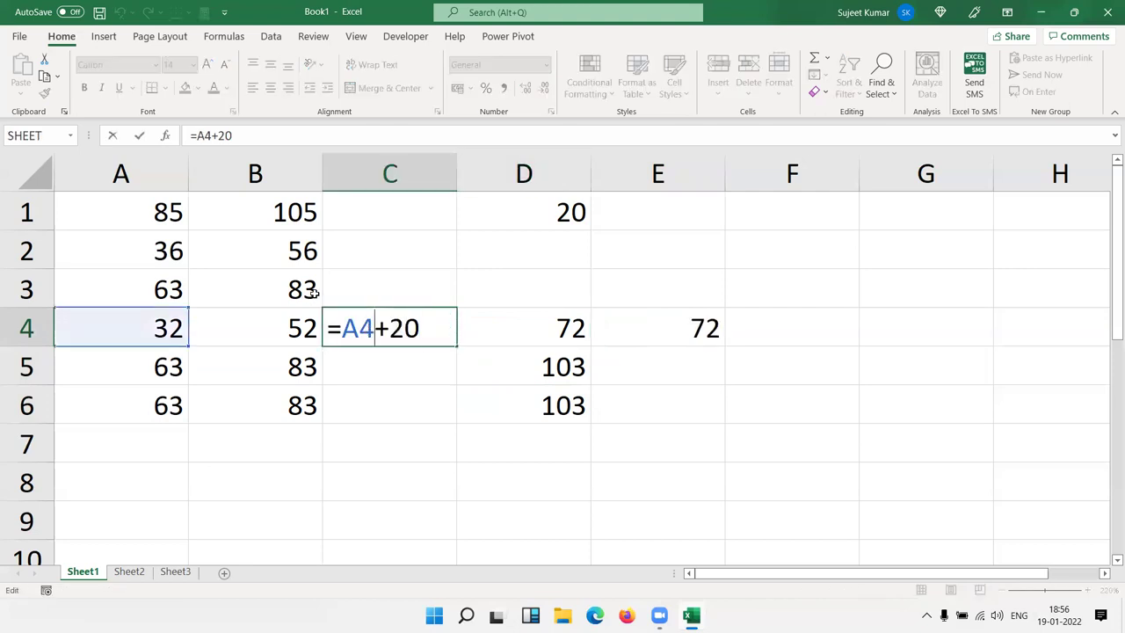
key("Return")
mouse_move(396, 289)
left_mouse_down()
mouse_move(666, 420)
mouse_move(667, 406)
left_mouse_up()
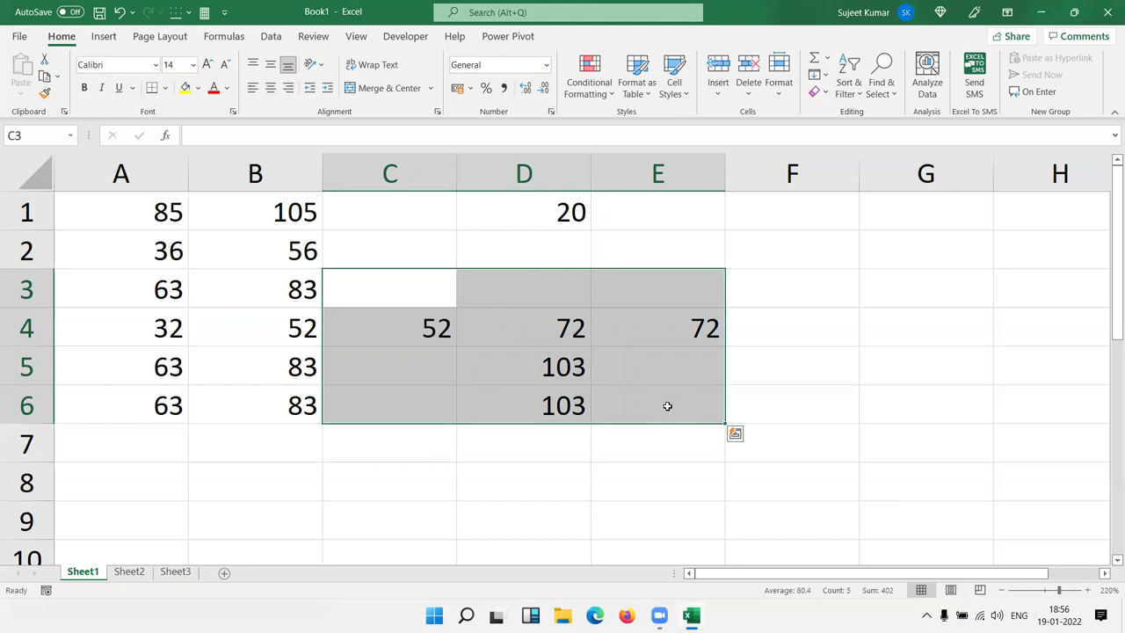
Clear the demo results and change B1's formula to =A1+$D$1.
key("Delete")
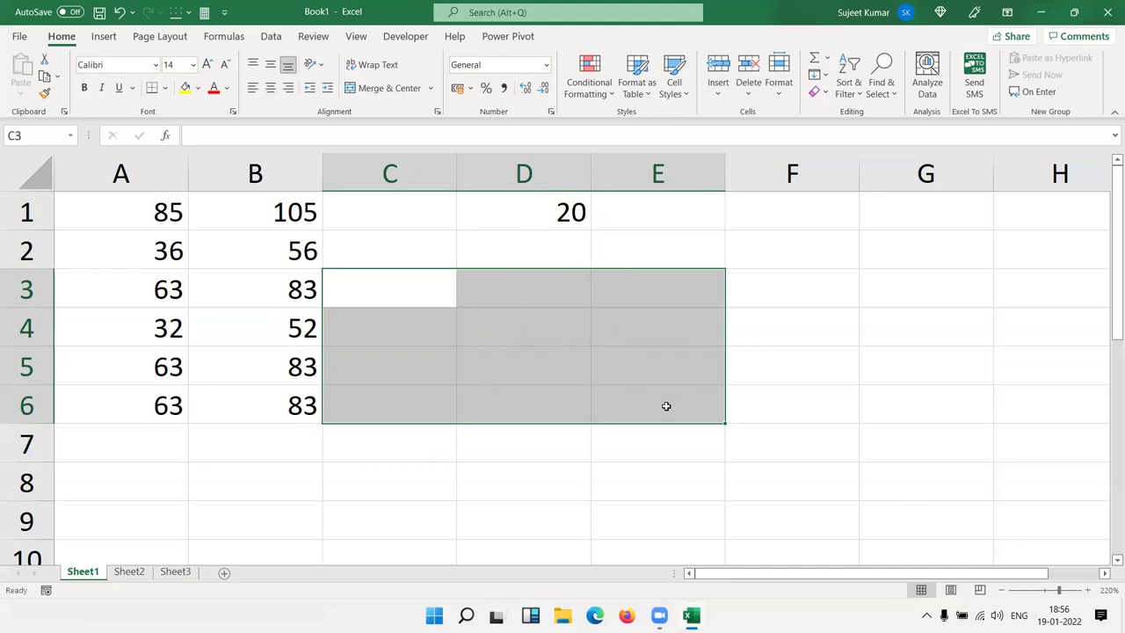
left_click(246, 244)
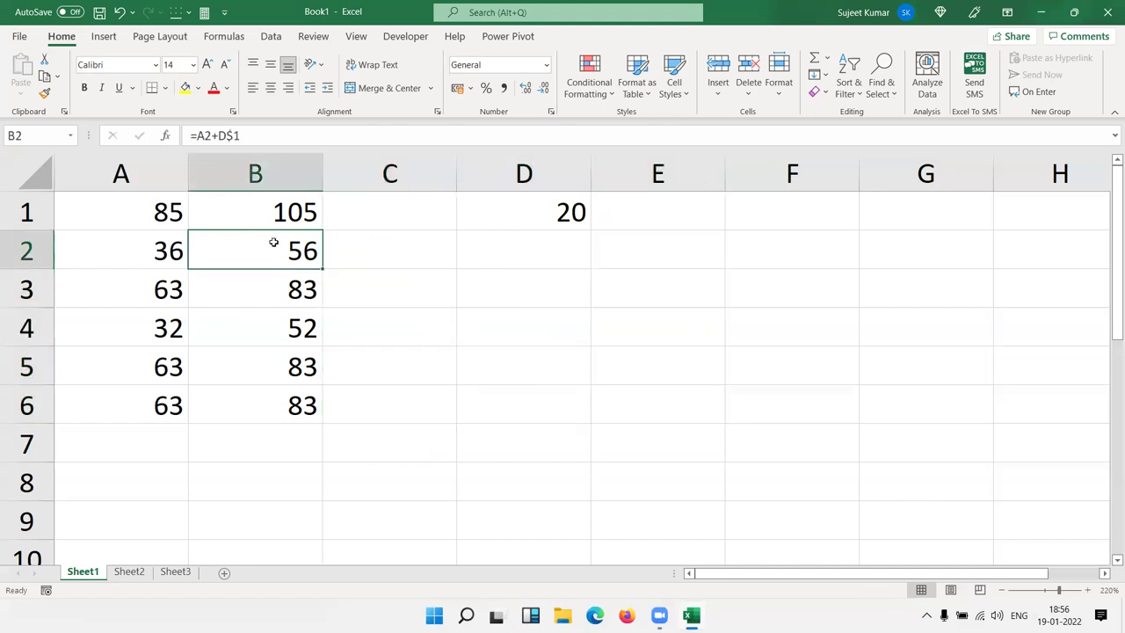
left_click(293, 213)
double_click(293, 214)
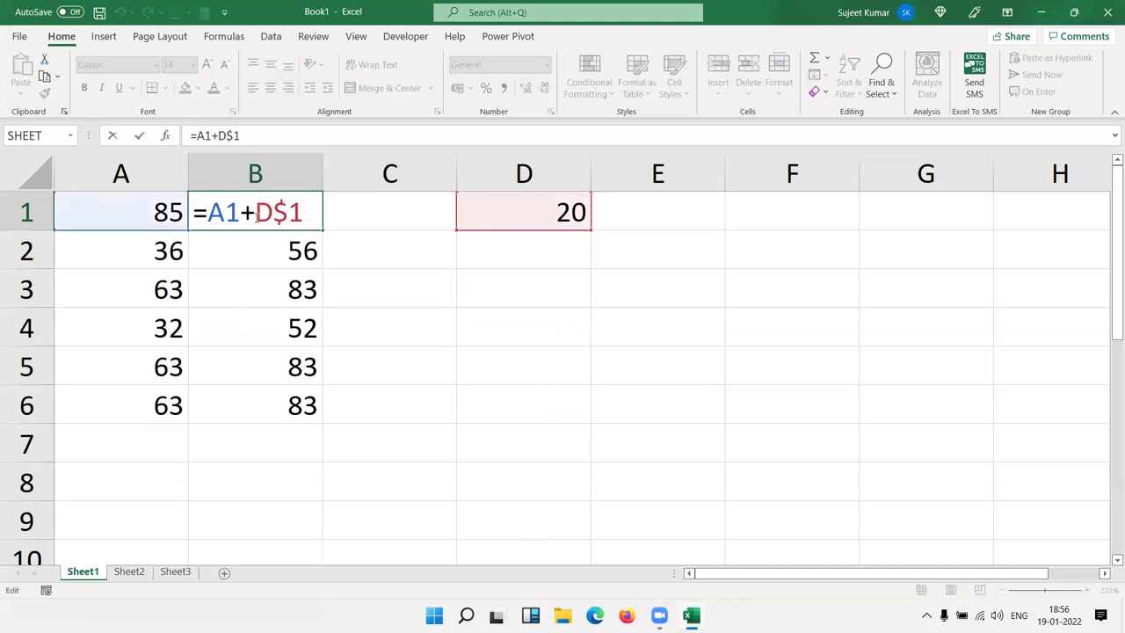
left_click(255, 213)
type("$")
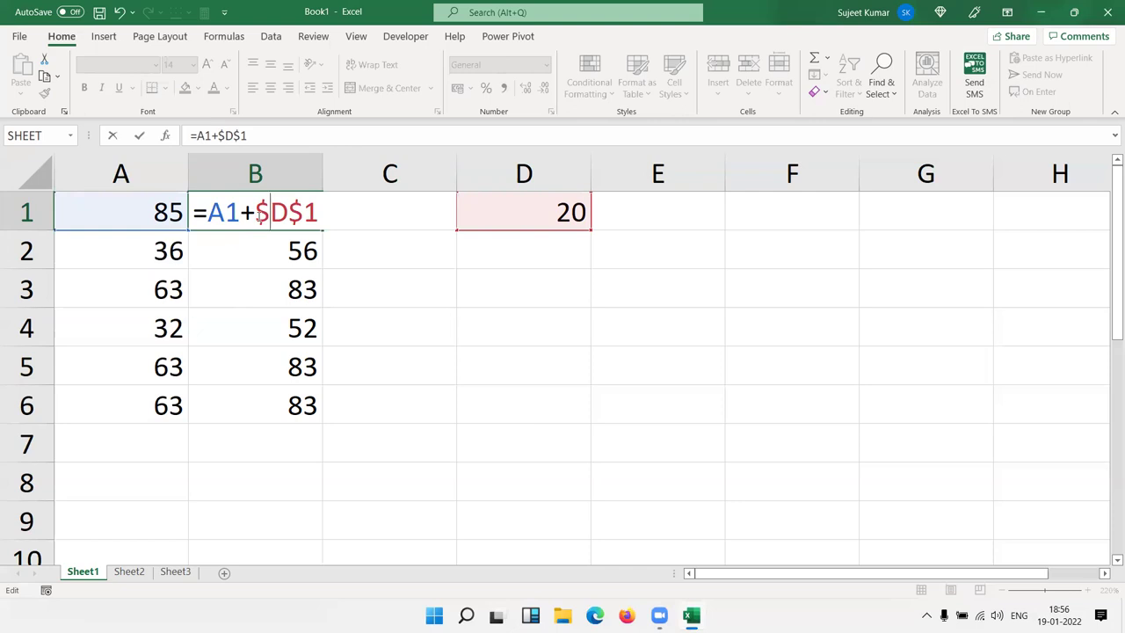
key("Return")
Fill B1's formula down through B6, then select the data in A1:D6.
left_click(256, 215)
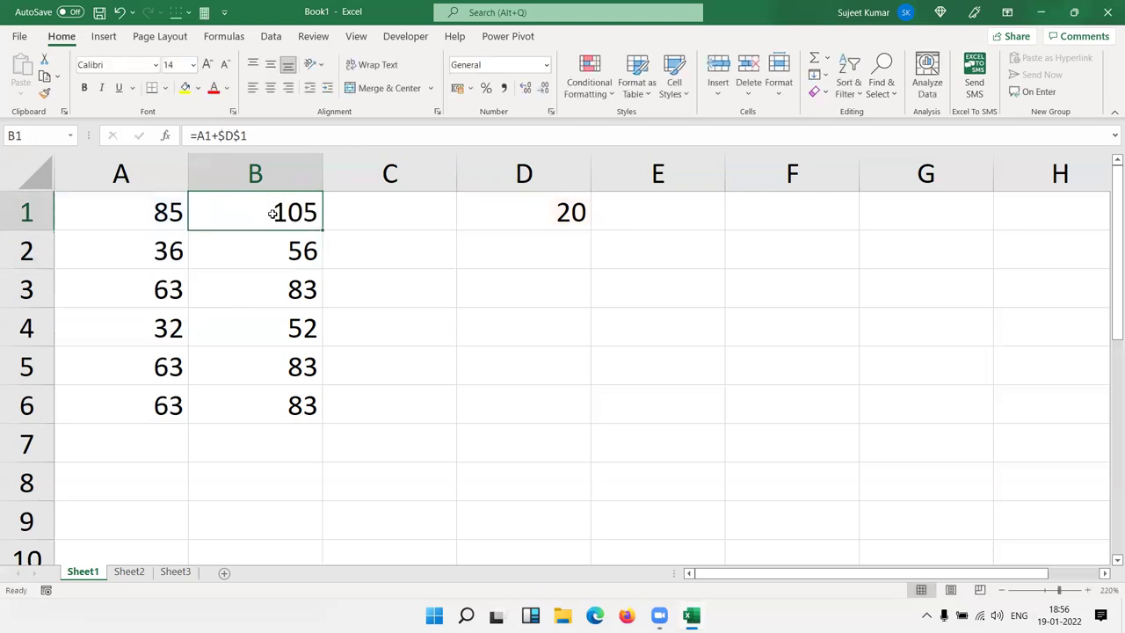
double_click(325, 228)
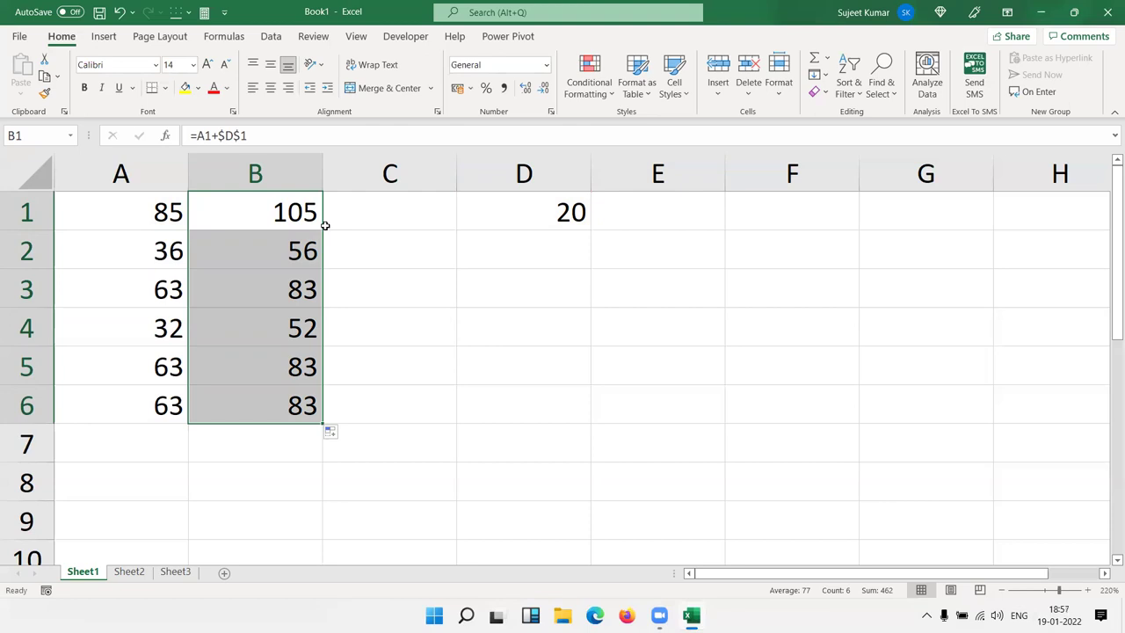
left_click(364, 249)
mouse_move(128, 218)
left_mouse_down()
mouse_move(438, 385)
mouse_move(571, 405)
left_mouse_up()
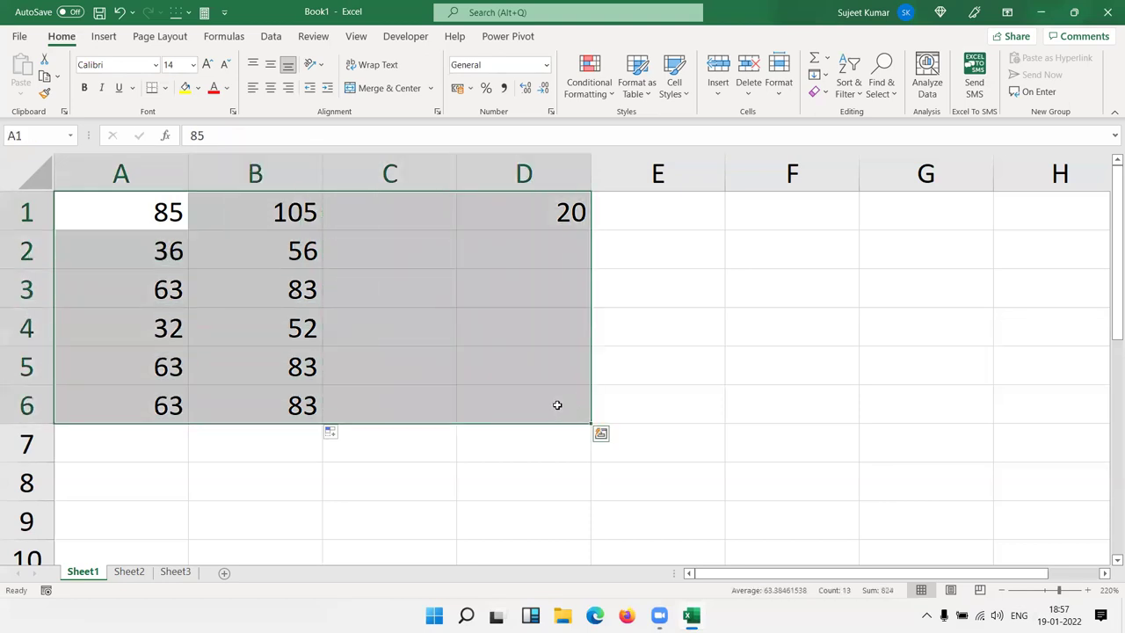
Clear A1:D6 and enter =RANDBETWEEN(10,90) in cell A1.
key("Delete")
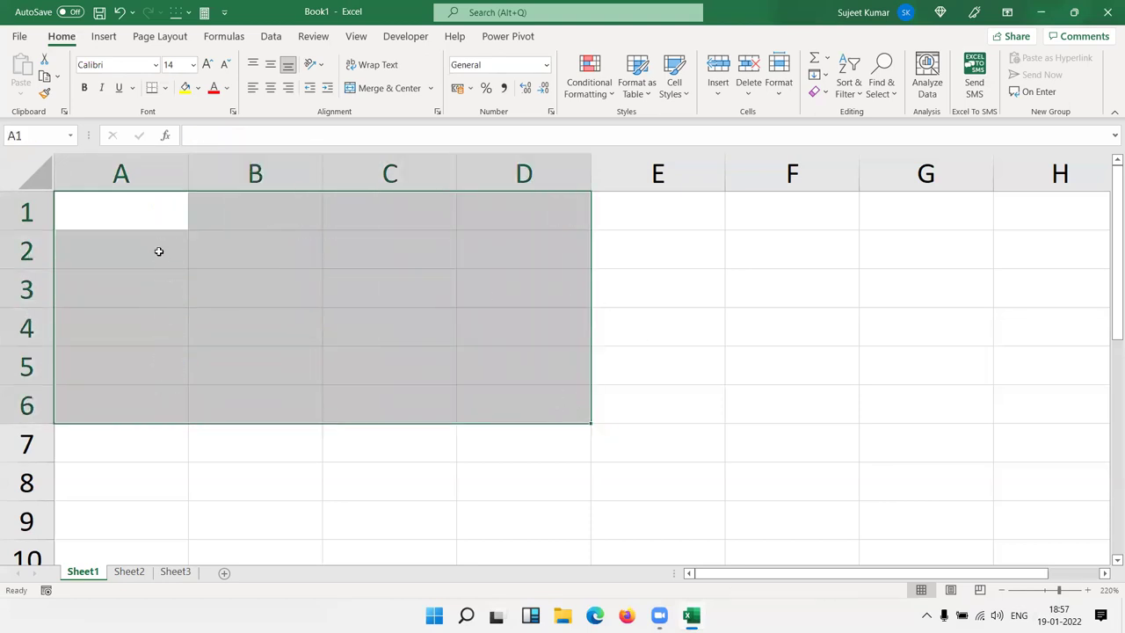
left_click(158, 251)
left_click(243, 249)
left_click(130, 226)
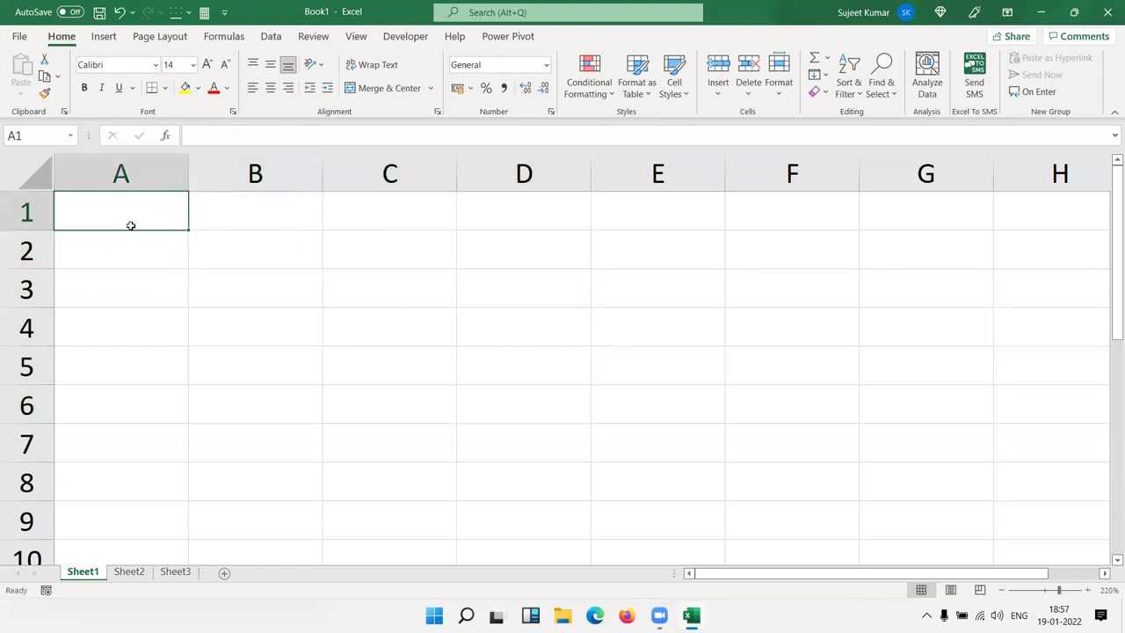
type("=ra")
key("Down")
key("Down")
key("Down")
key("Tab")
type("10,90")
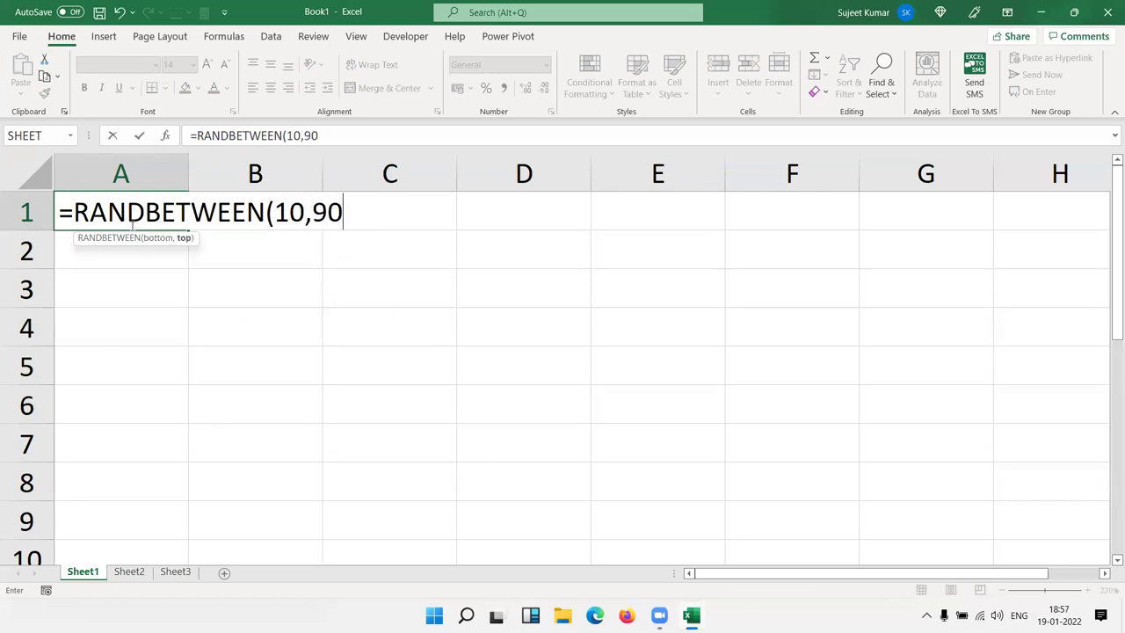
key("Return")
Fill the formula across A1:F9 and paste the block back as plain values.
mouse_move(155, 213)
left_mouse_down()
mouse_move(874, 511)
mouse_move(831, 503)
left_mouse_up()
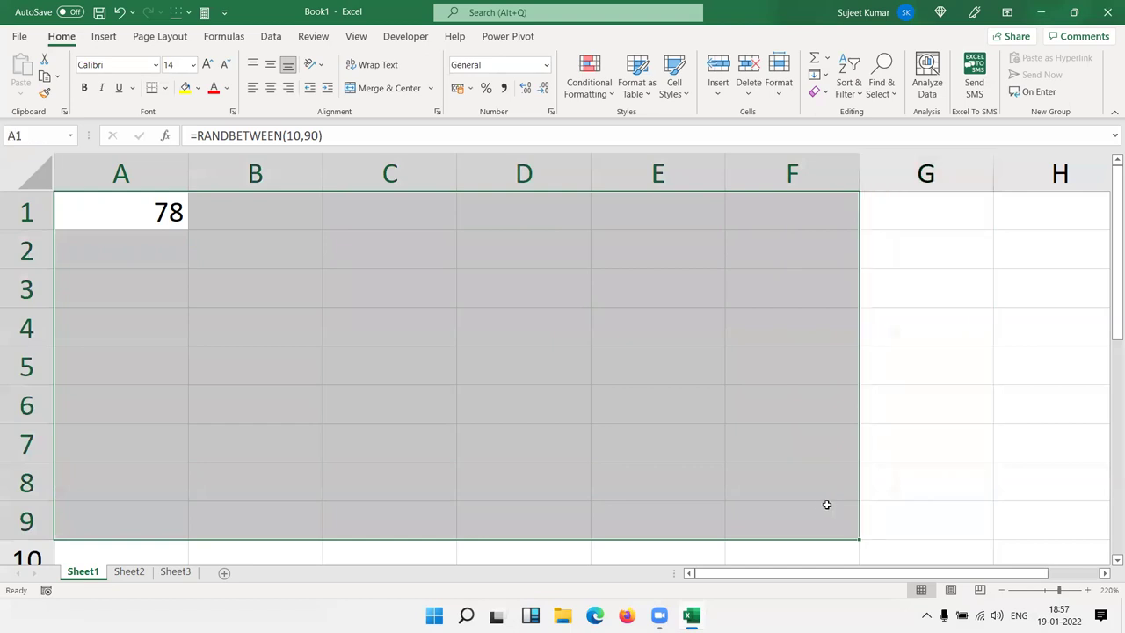
key("ctrl+r")
key("ctrl+d")
key("ctrl+c")
left_click(20, 93)
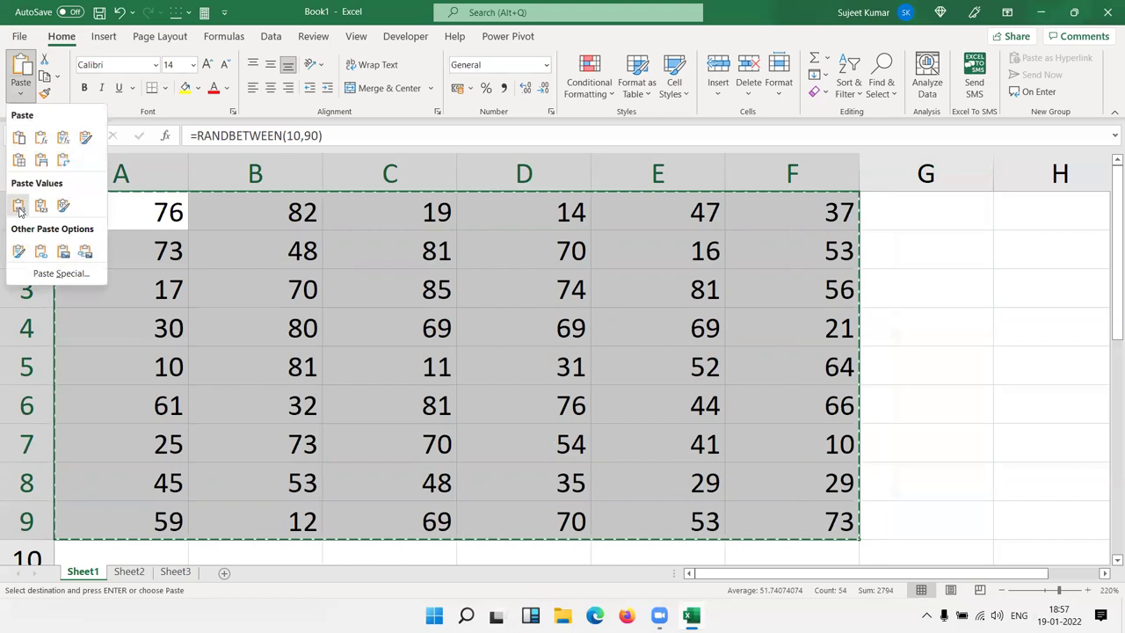
left_click(21, 204)
left_click(281, 269)
key("Escape")
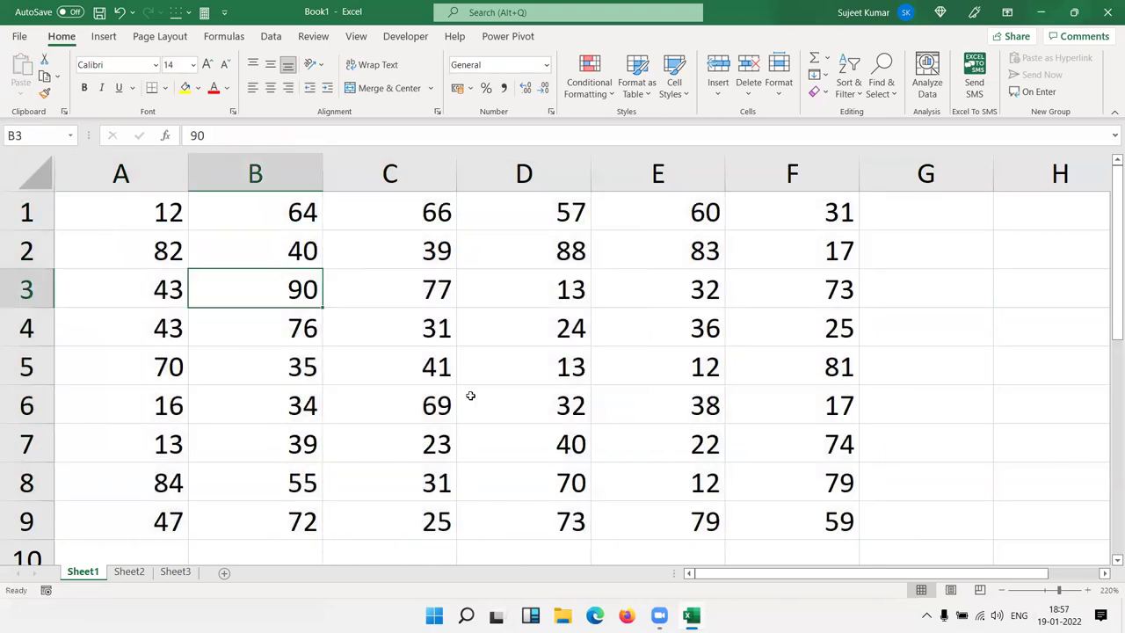
left_click(113, 199)
left_click_drag(344, 287, 774, 524)
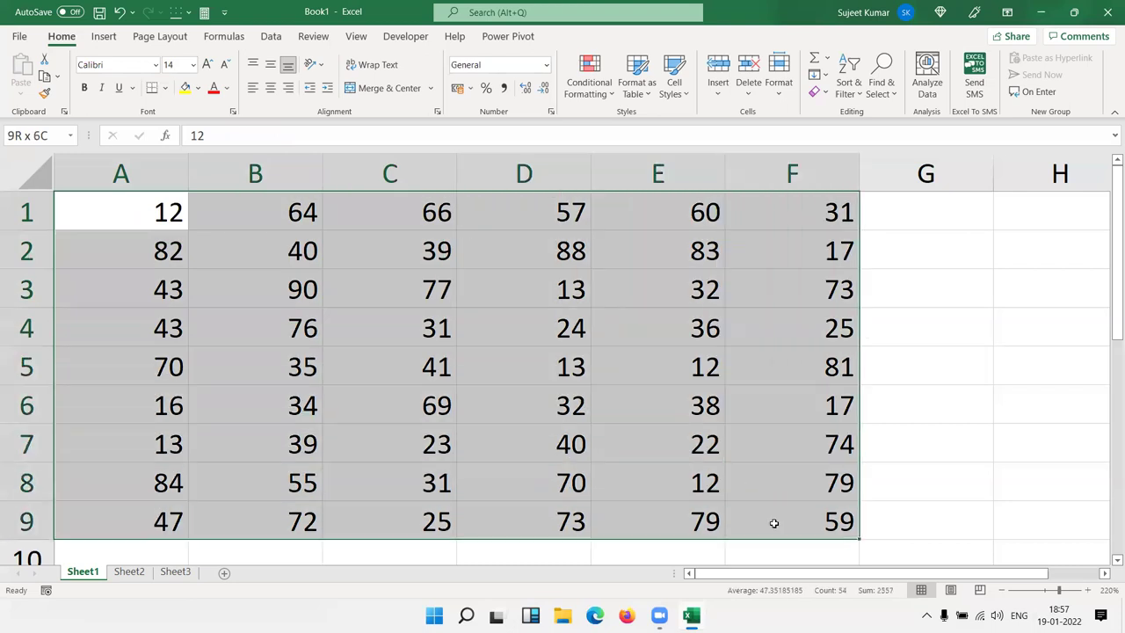
left_click(554, 408)
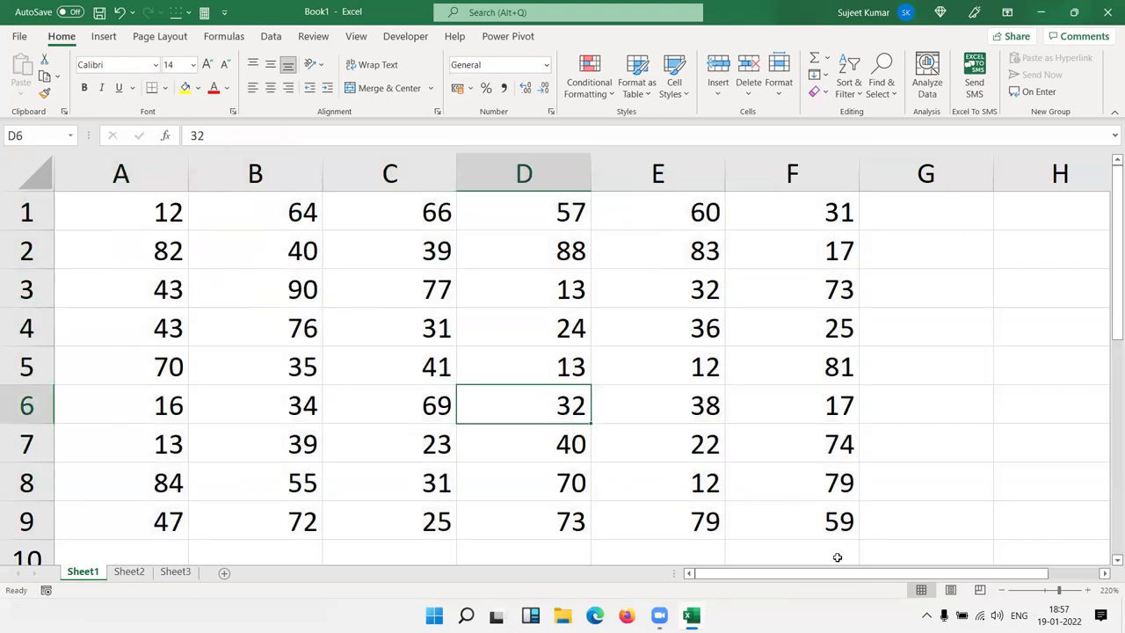
mouse_move(837, 532)
left_mouse_down()
mouse_move(312, 411)
mouse_move(62, 200)
left_mouse_up()
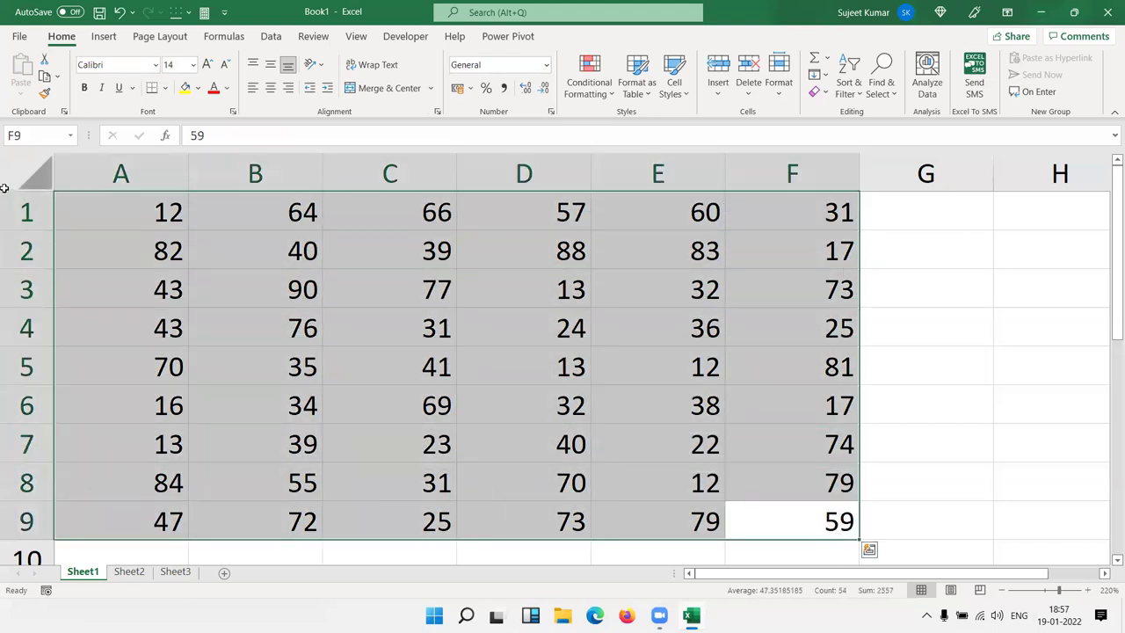
left_click(325, 353)
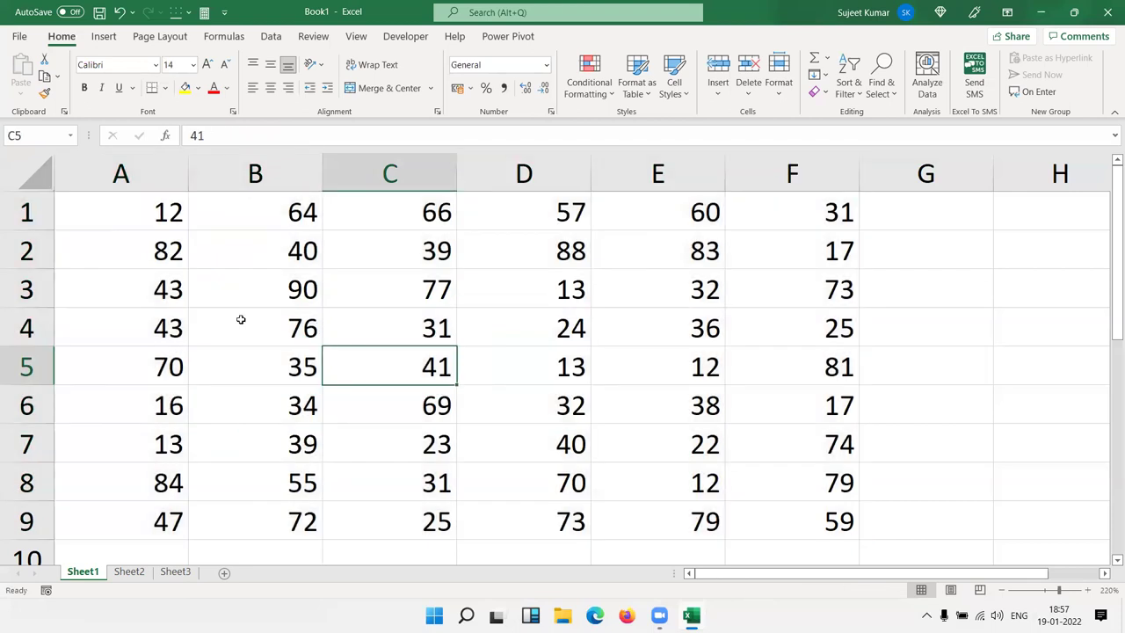
left_click(163, 224)
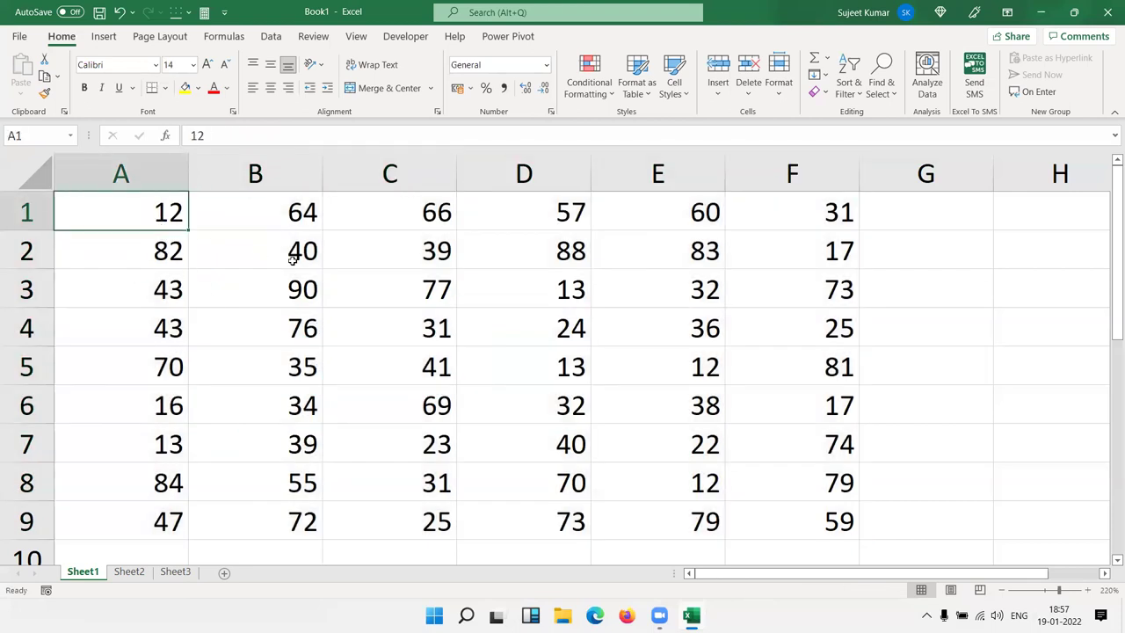
left_click(309, 311)
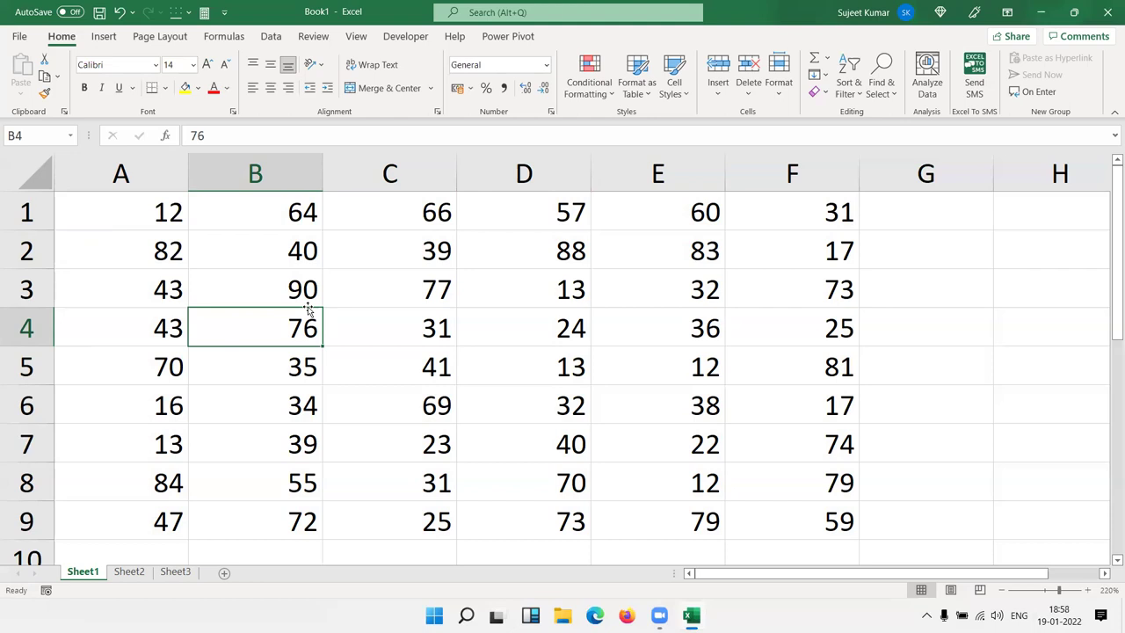
left_click(143, 214)
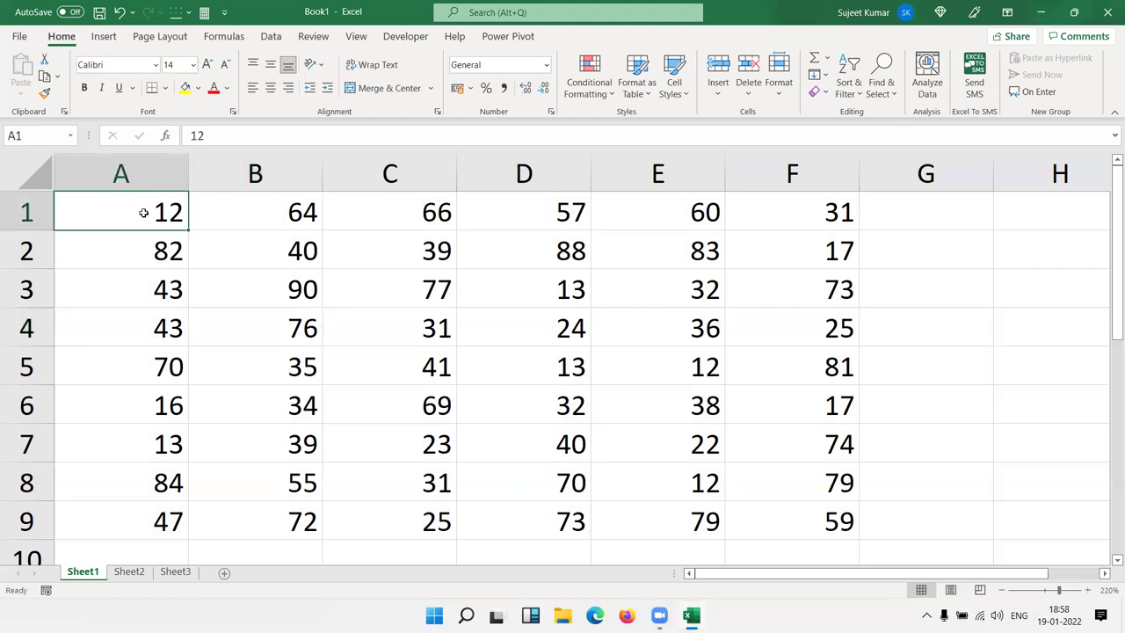
left_click(313, 271)
mouse_move(141, 213)
left_mouse_down()
mouse_move(786, 475)
mouse_move(819, 516)
left_mouse_up()
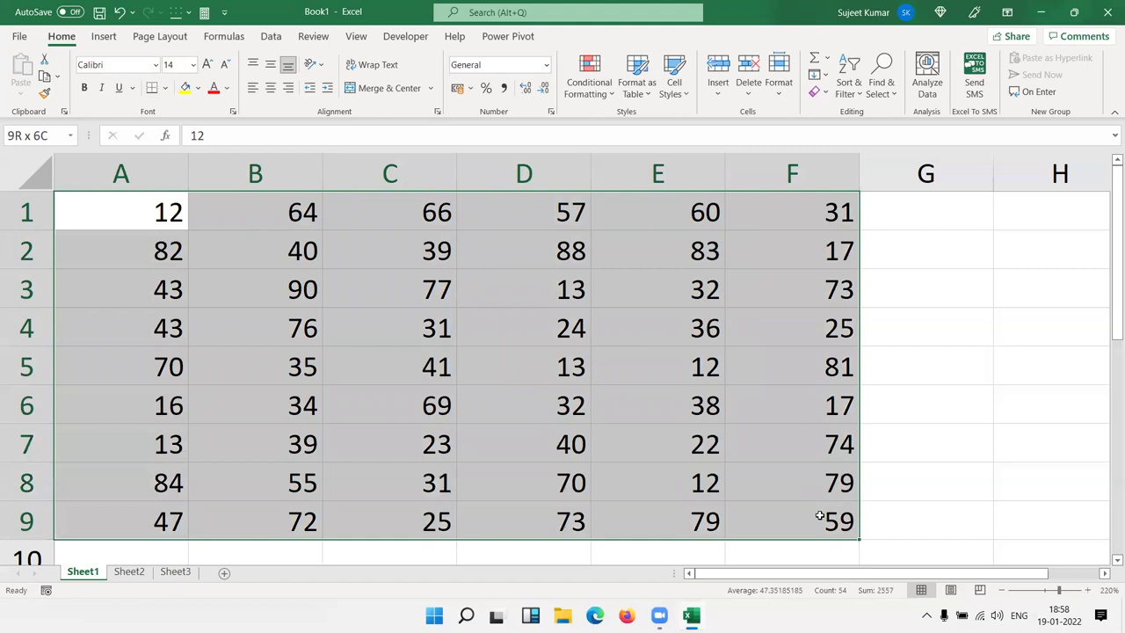
left_click(299, 277)
mouse_move(143, 211)
left_mouse_down()
mouse_move(677, 437)
mouse_move(772, 499)
left_mouse_up()
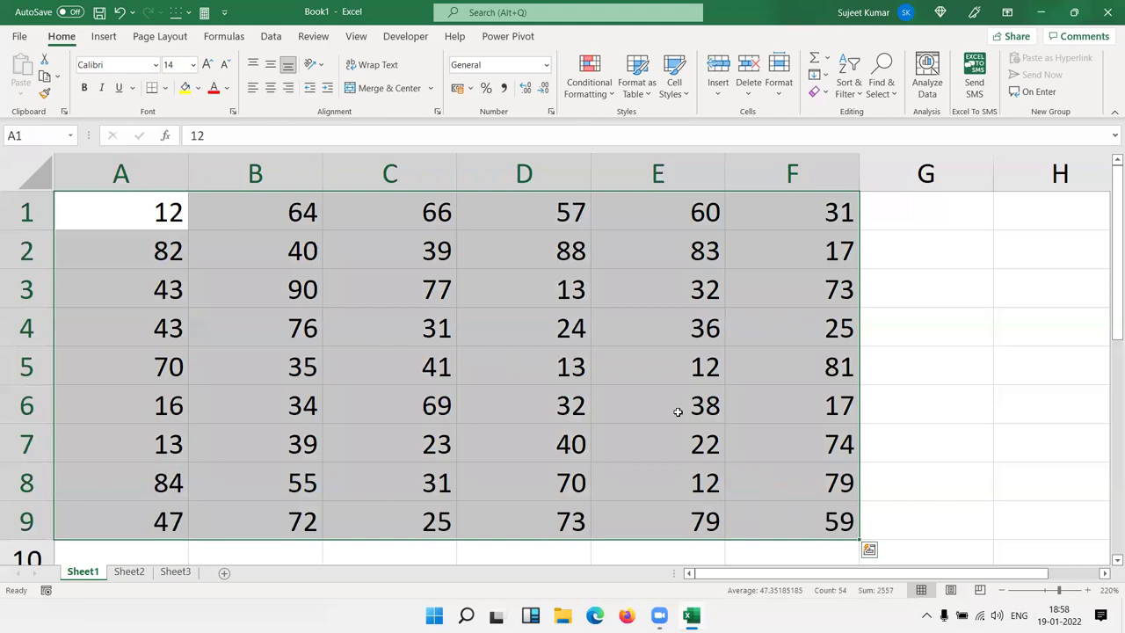
left_click(491, 311)
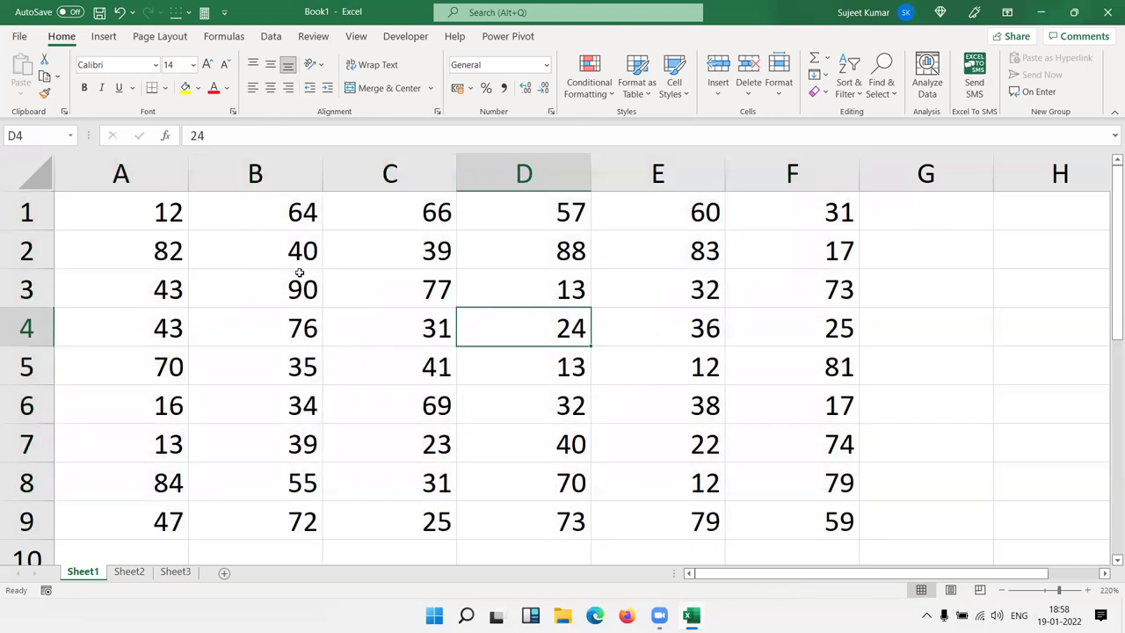
left_click(99, 217)
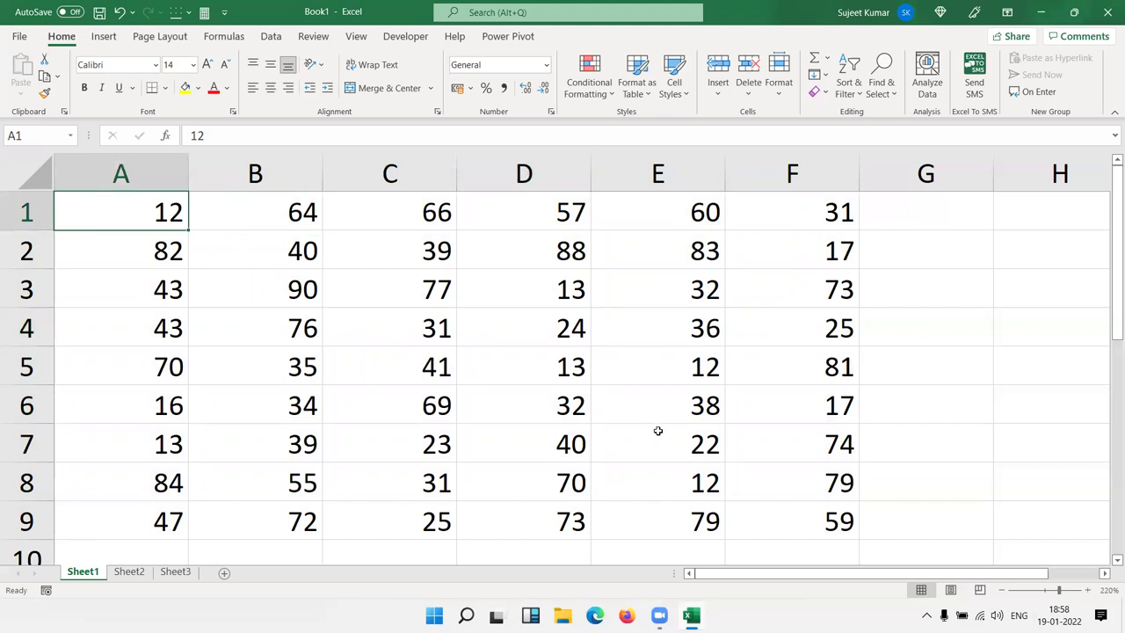
left_click(834, 519, "shift")
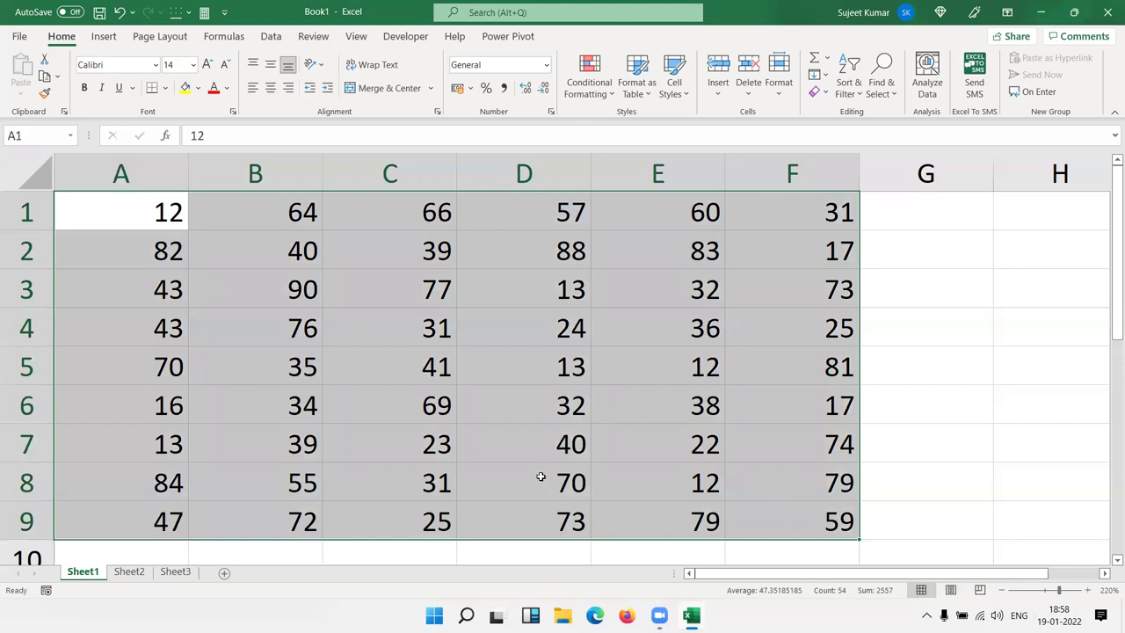
left_click(529, 394)
left_click(114, 203)
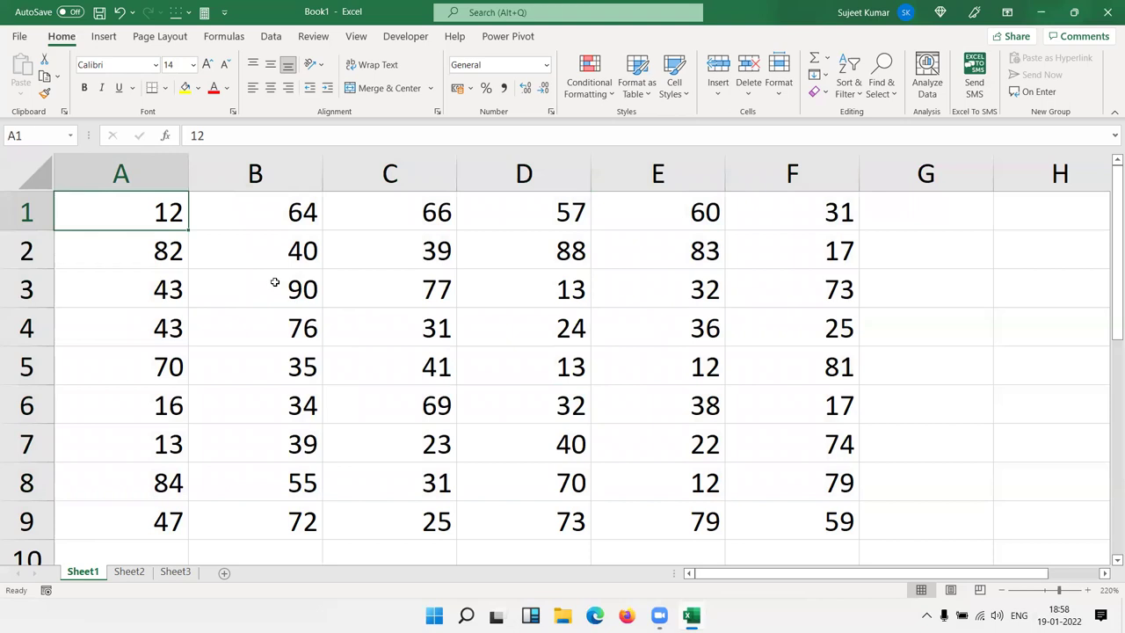
left_click(274, 282)
left_click(108, 201)
left_click(290, 291)
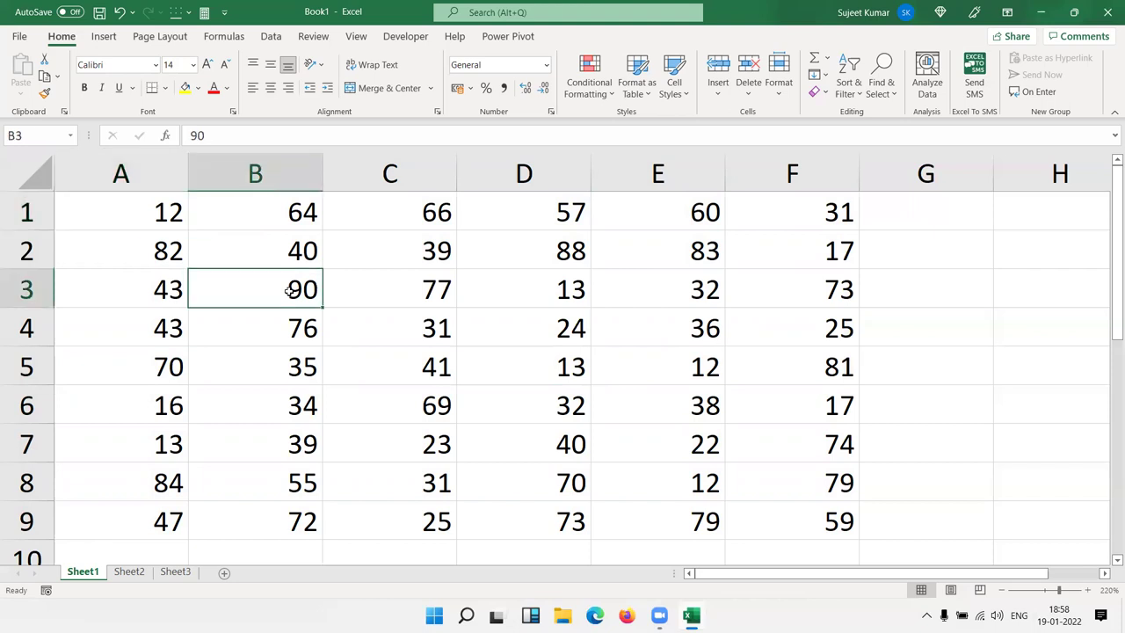
left_click(158, 218)
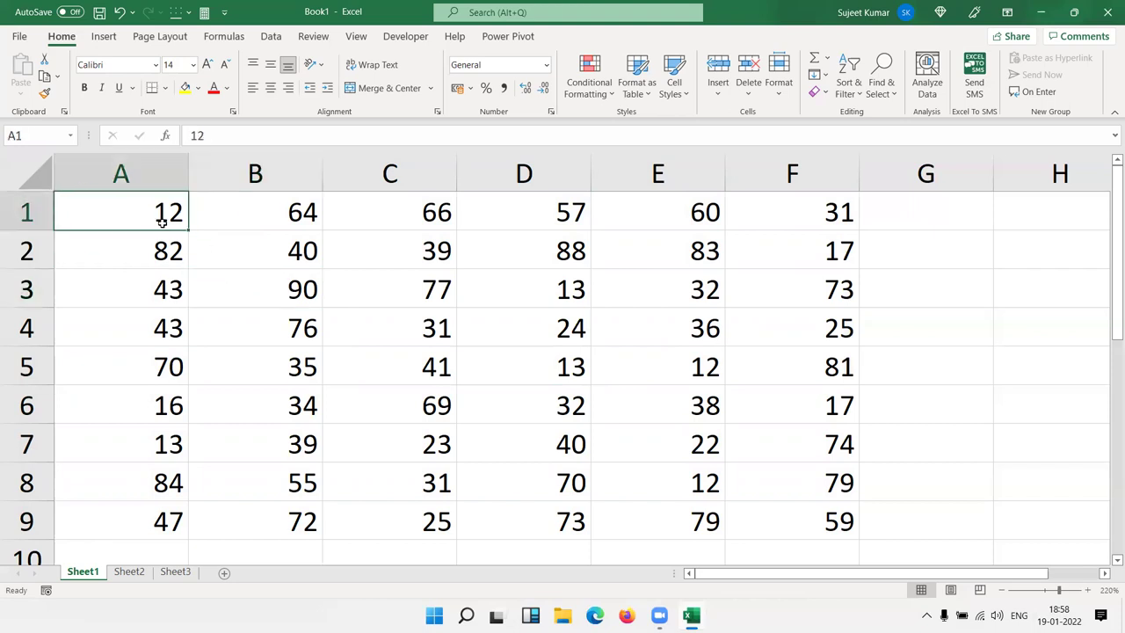
left_click(282, 285, "shift")
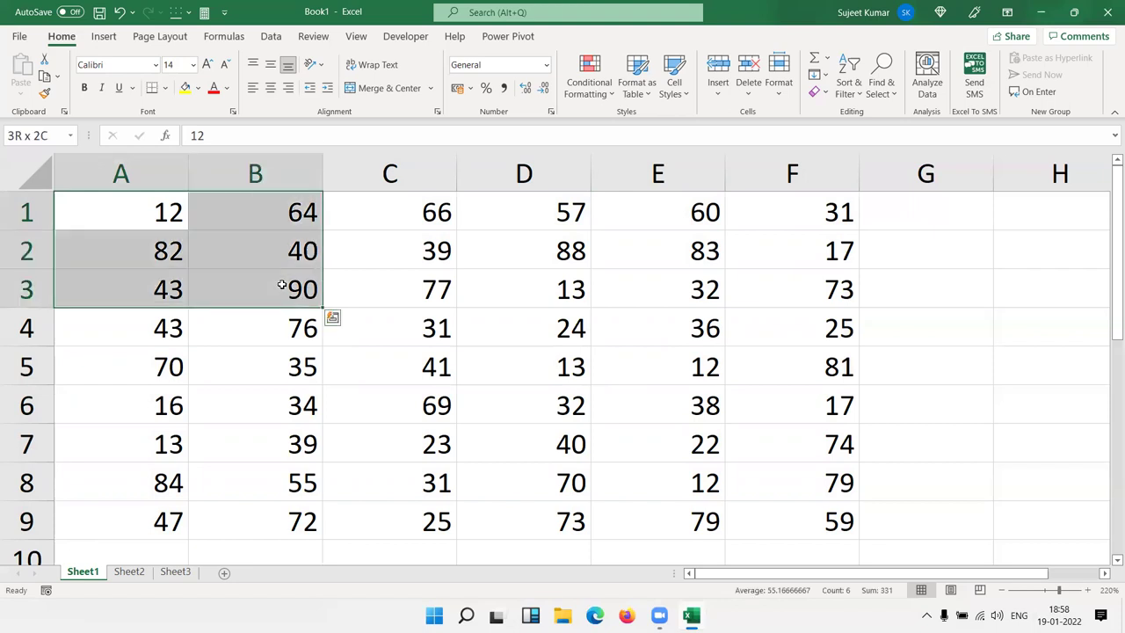
left_click(415, 337, "shift")
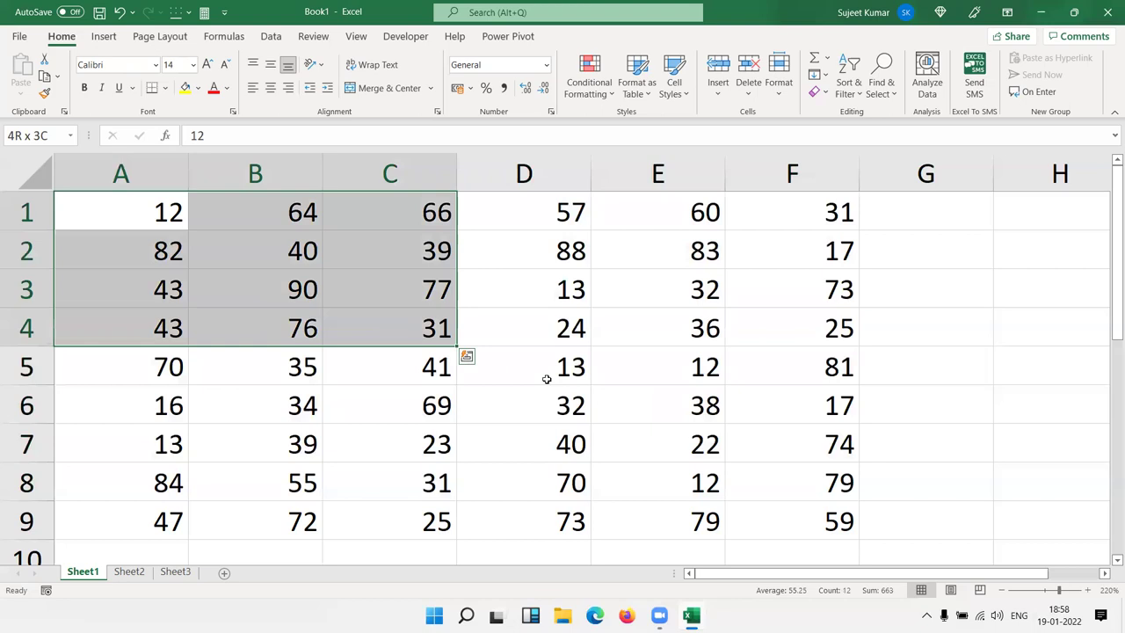
left_click(547, 380, "shift")
left_click(694, 442, "shift")
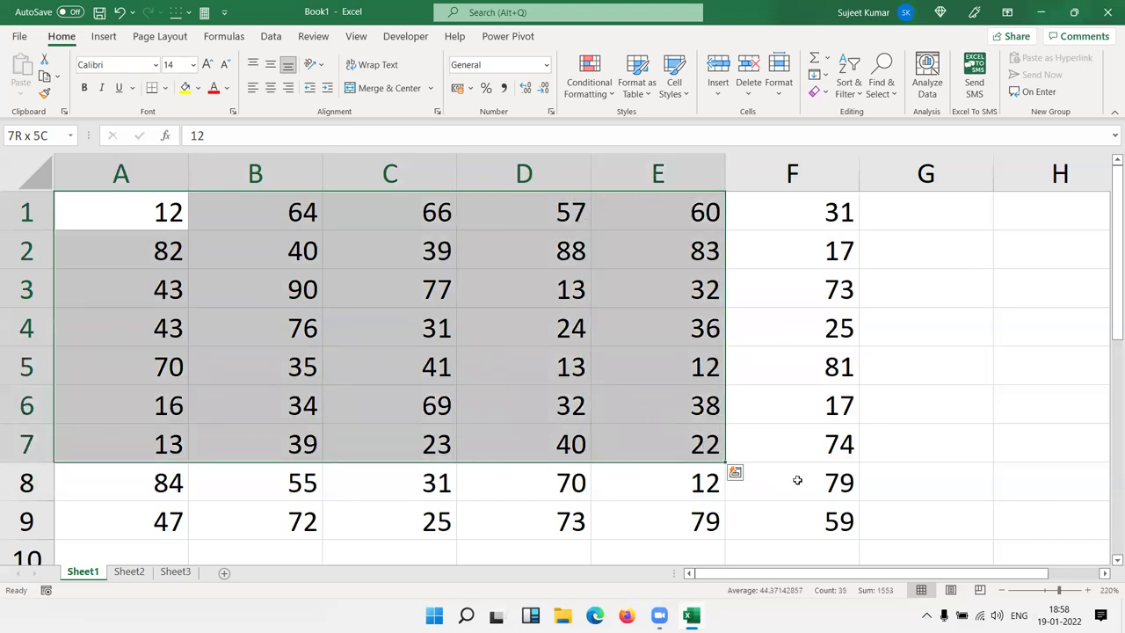
left_click(800, 484, "shift")
left_click(816, 519, "shift")
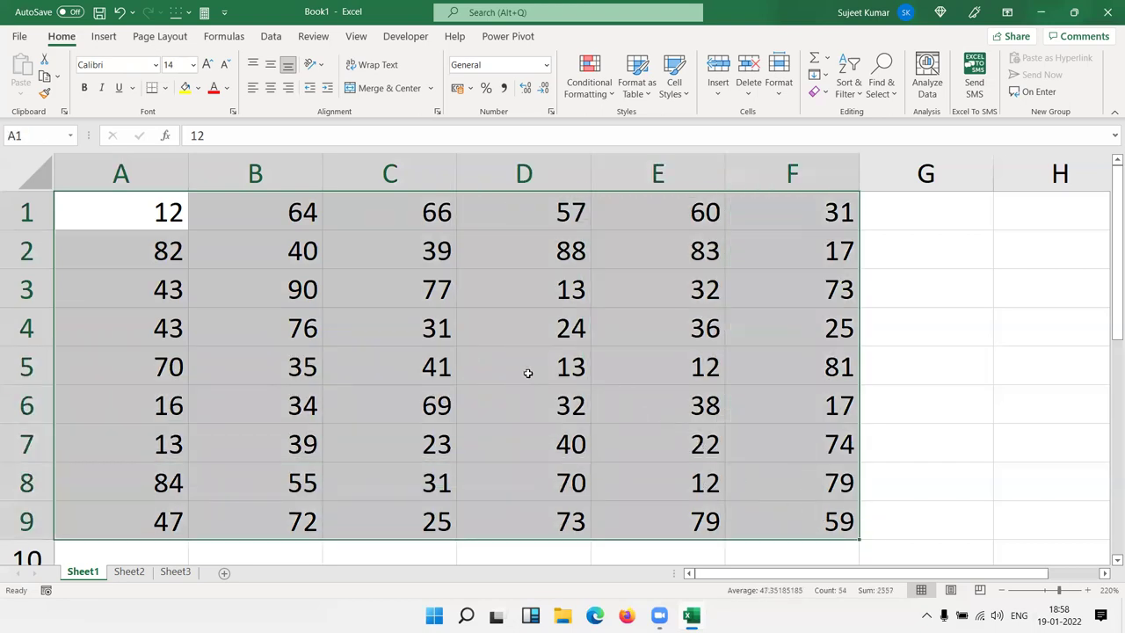
left_click(527, 370)
left_click(155, 216)
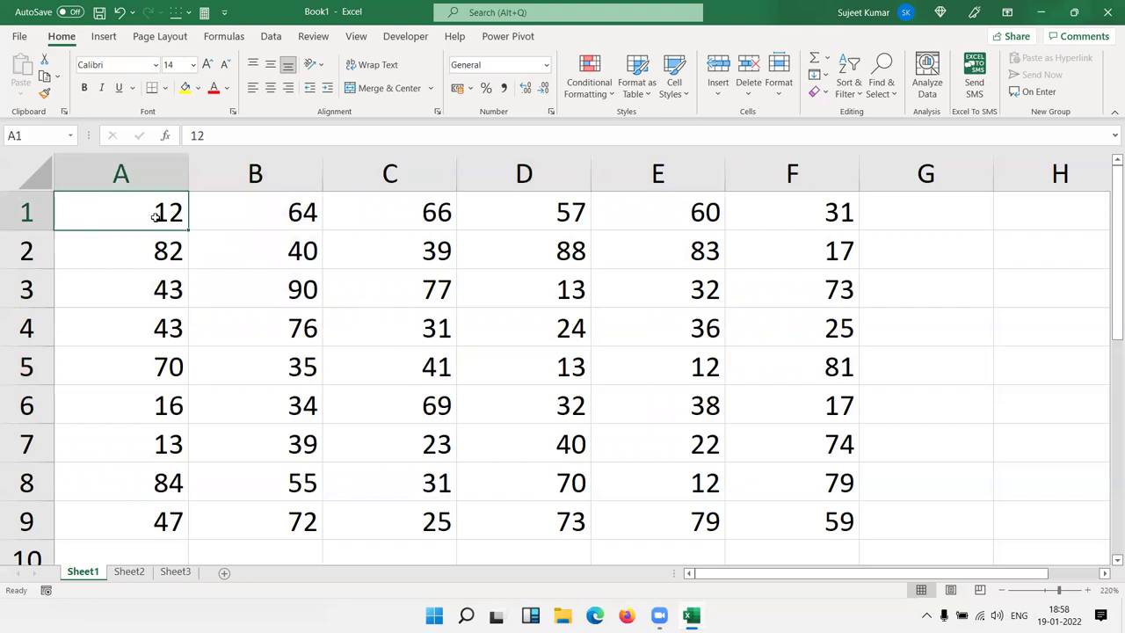
left_click(225, 247, "shift")
left_click(368, 315, "shift")
left_click(506, 378, "shift")
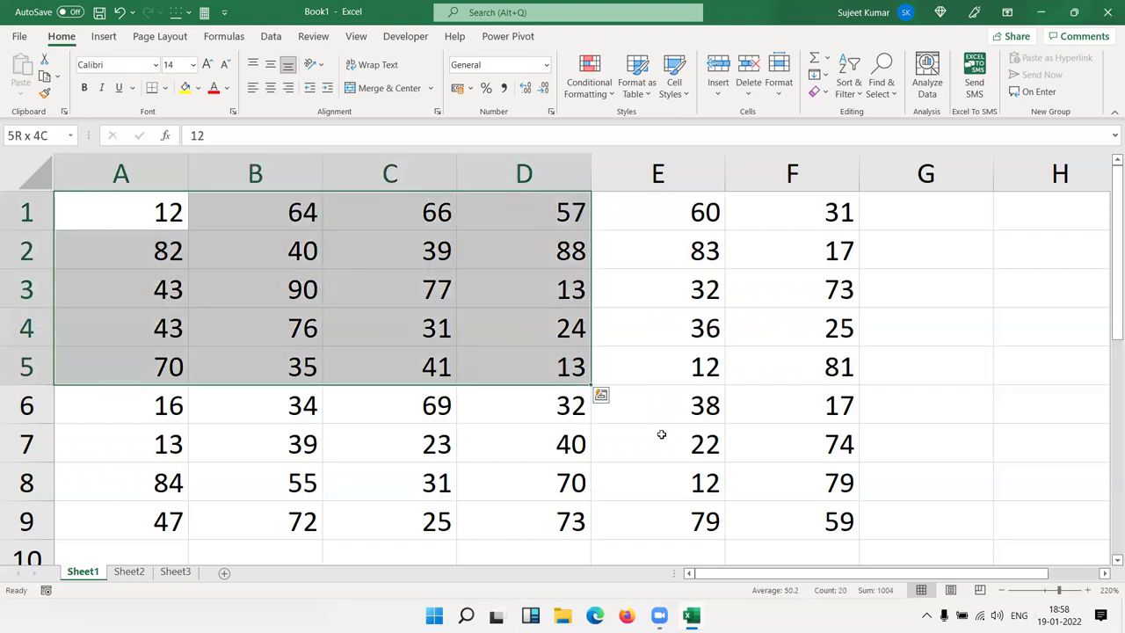
left_click(661, 434, "shift")
left_click(811, 491, "shift")
left_click(816, 524, "shift")
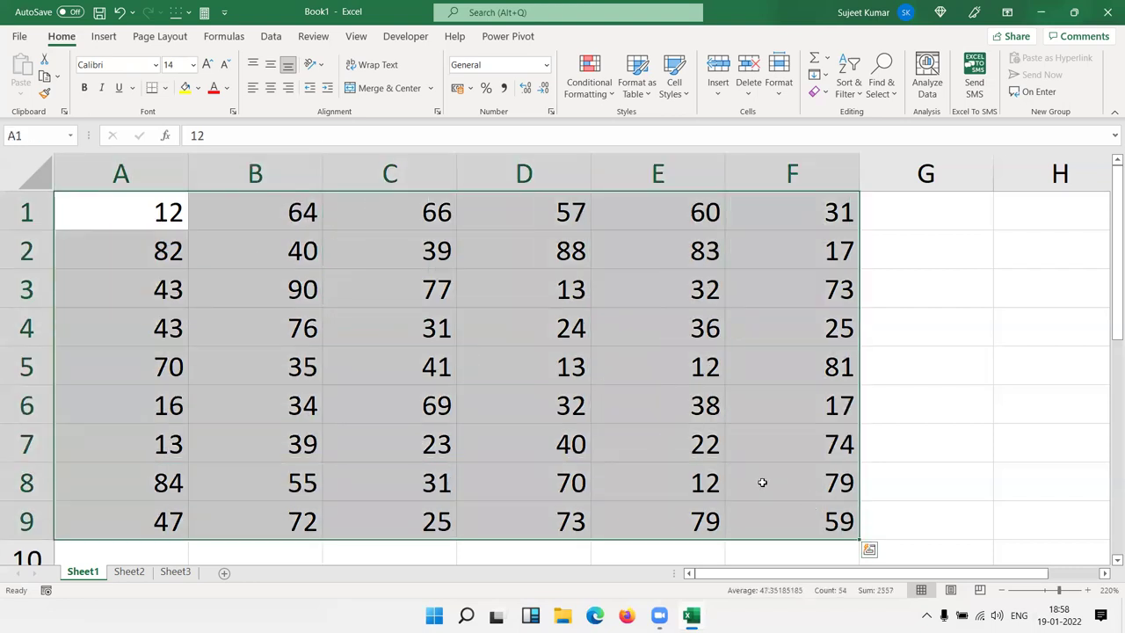
left_click(372, 315)
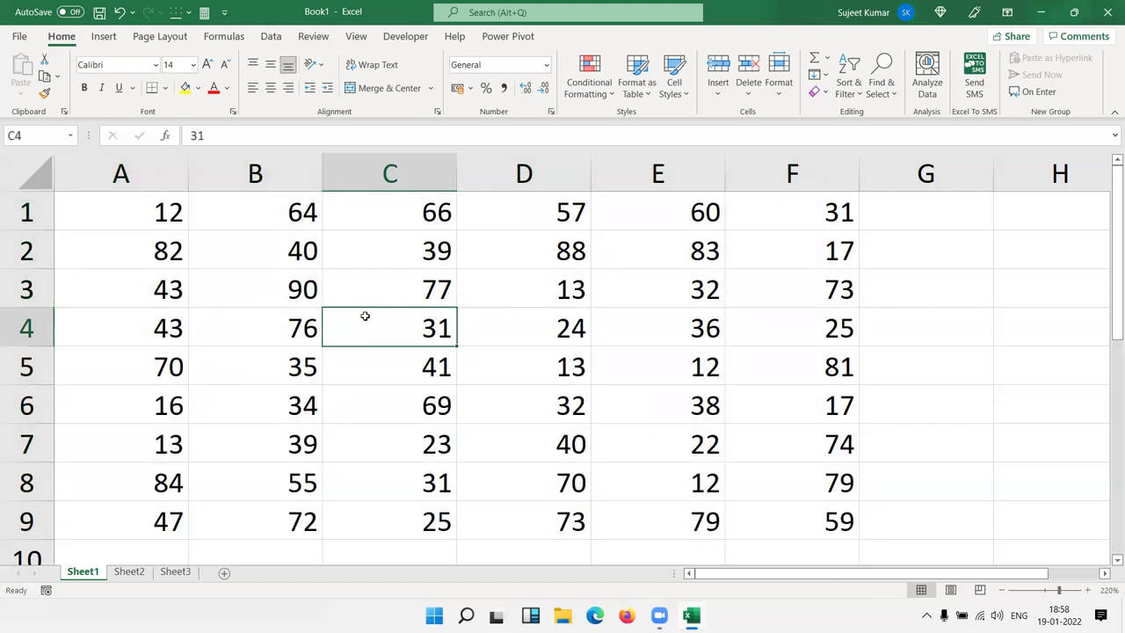
left_click(211, 222)
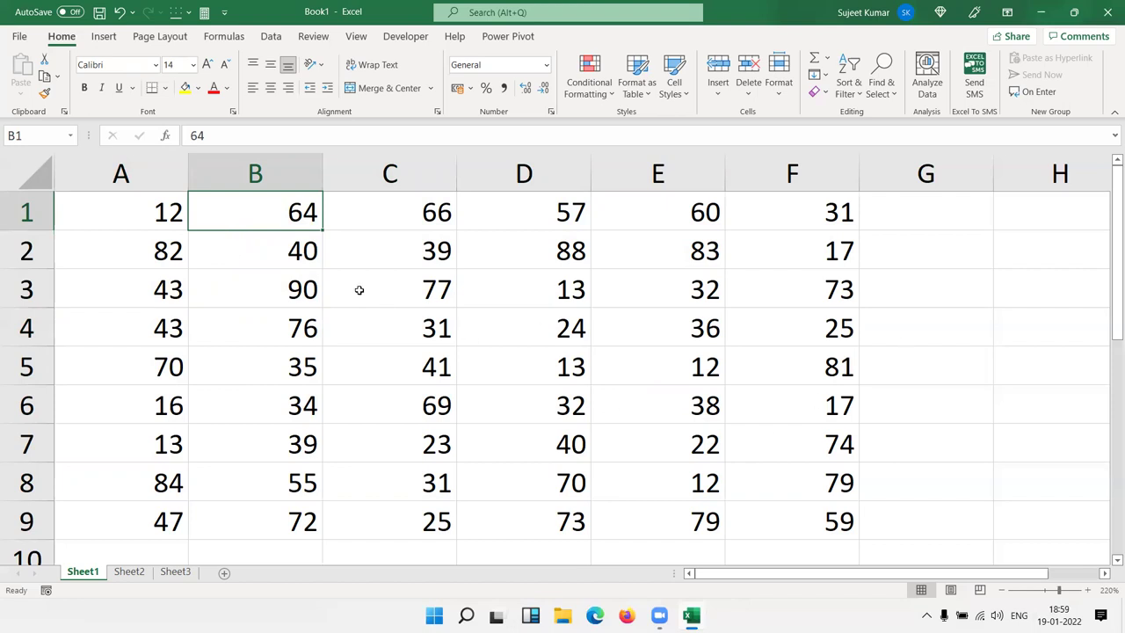
key("ctrl+a")
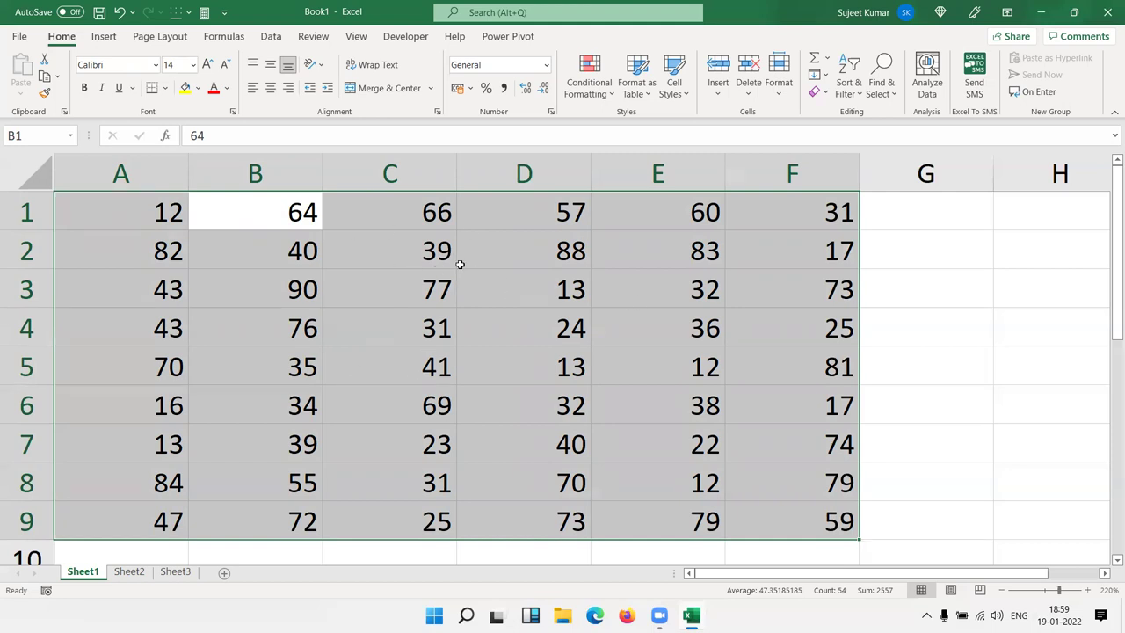
left_click(508, 272)
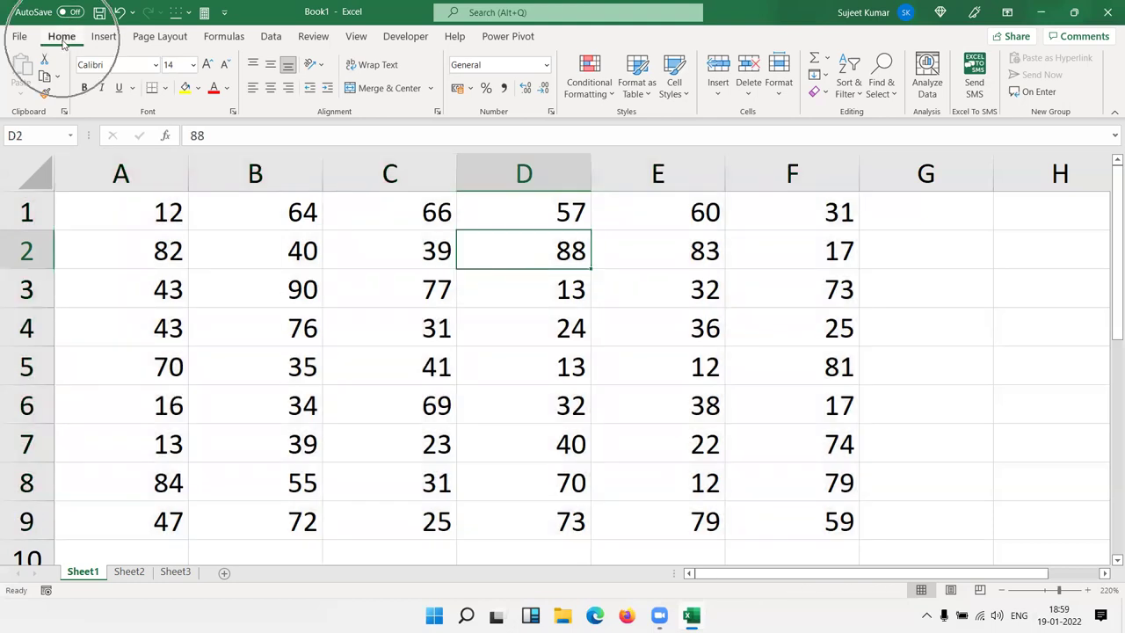
Select the current region A1:F9 using Go To Special's Current region option.
left_click(879, 84)
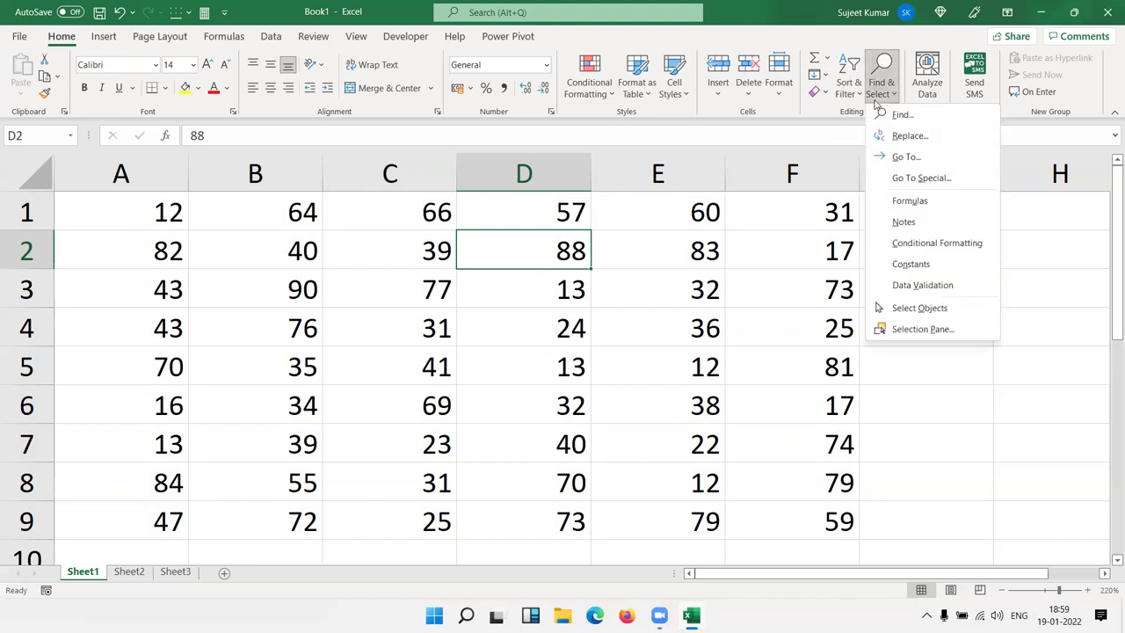
left_click(930, 180)
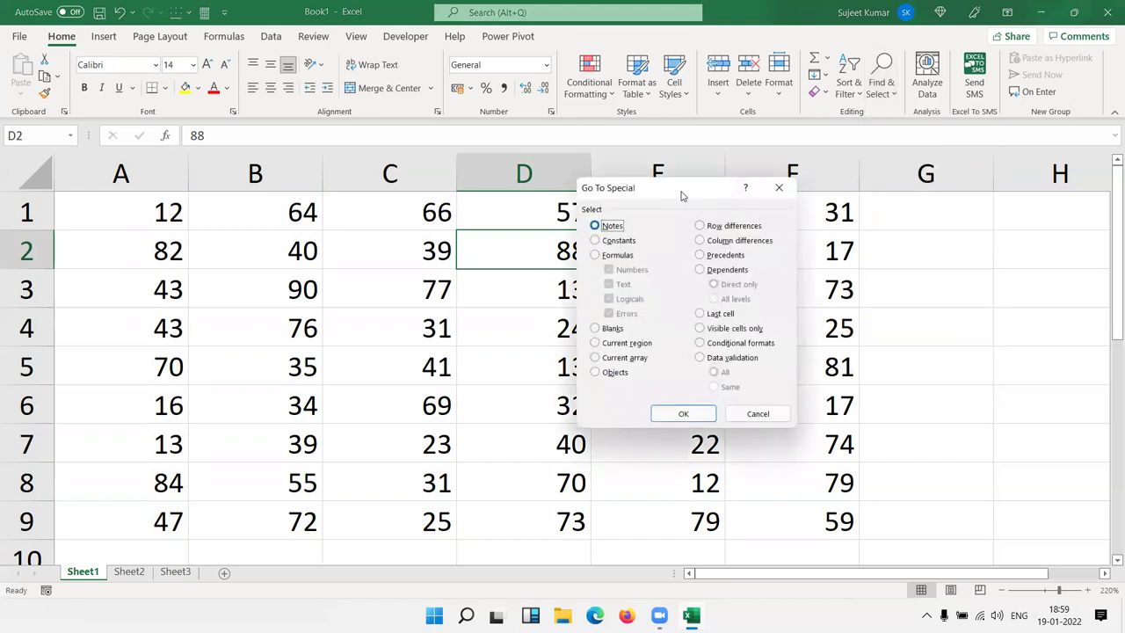
left_click_drag(682, 195, 503, 198)
left_click(464, 350)
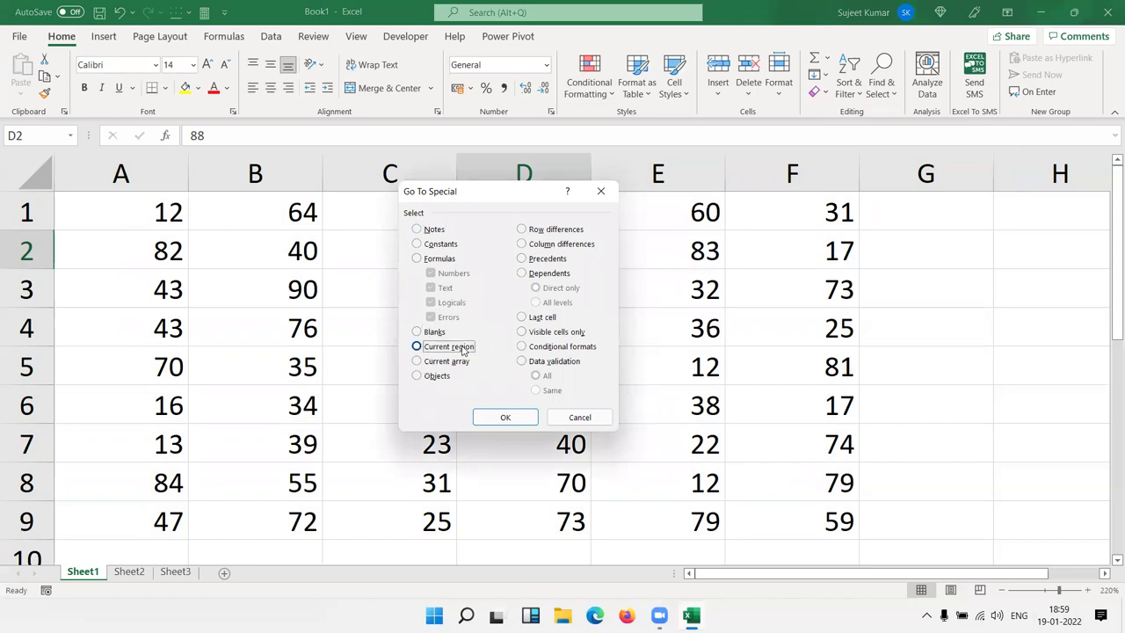
left_click(506, 419)
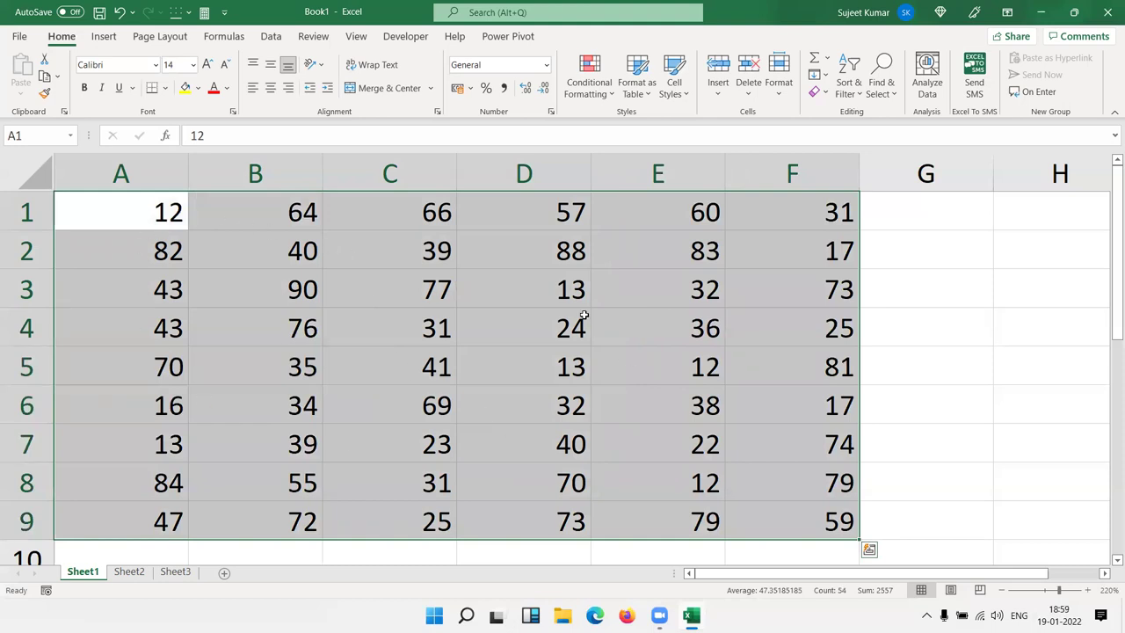
Select the data region with Ctrl+A from B2 and A2, then the entire worksheet.
left_click(248, 248)
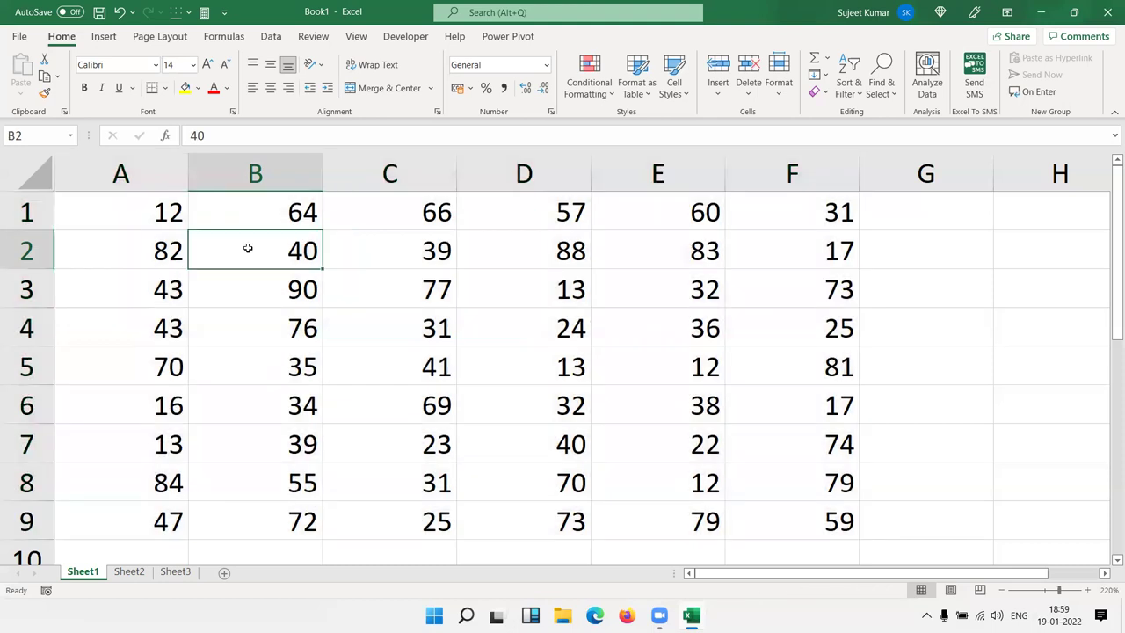
key("ctrl+a")
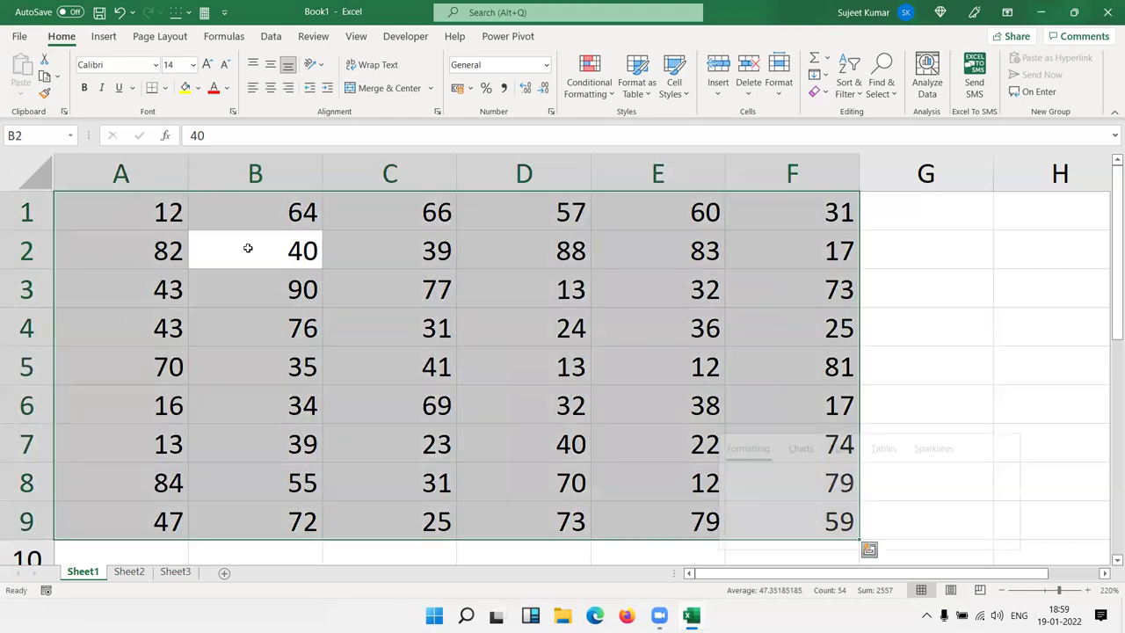
left_click(167, 238)
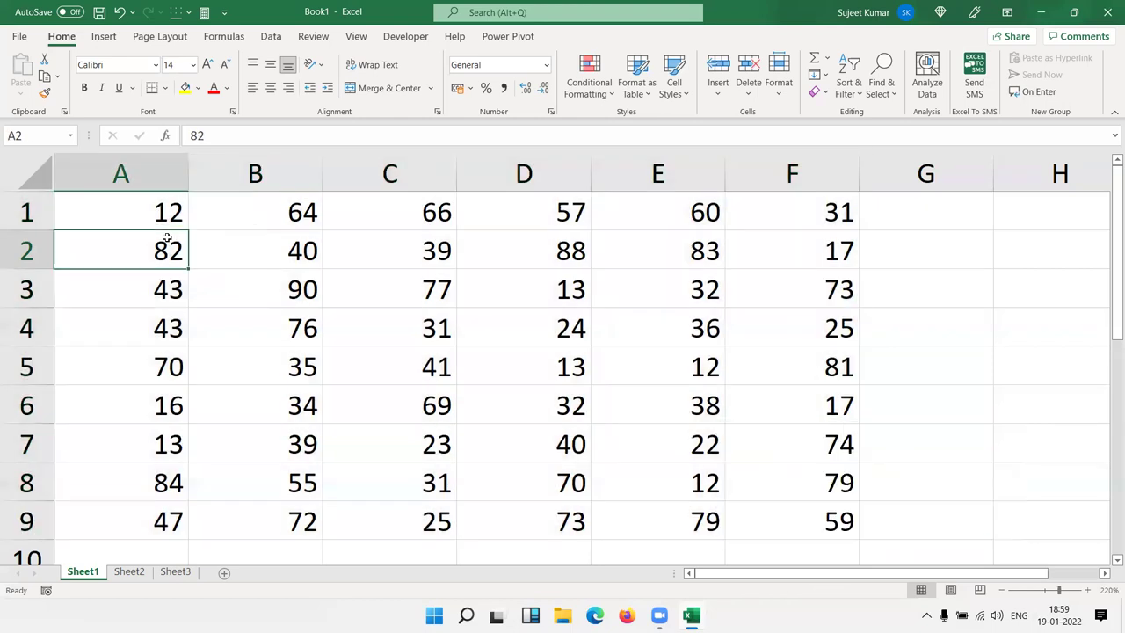
key("ctrl+a")
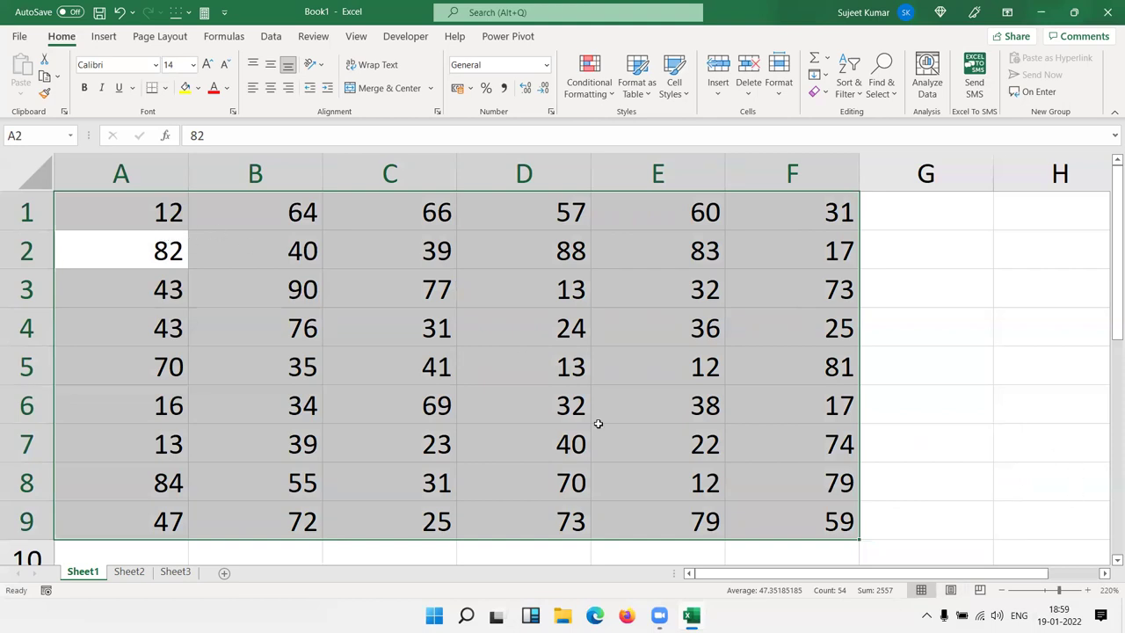
key("ctrl+a")
scroll(1029, 434, "down", 6)
scroll(1029, 434, "down", 10)
scroll(1029, 434, "down", 1)
scroll(1029, 433, "up", 5)
scroll(1029, 433, "up", 11)
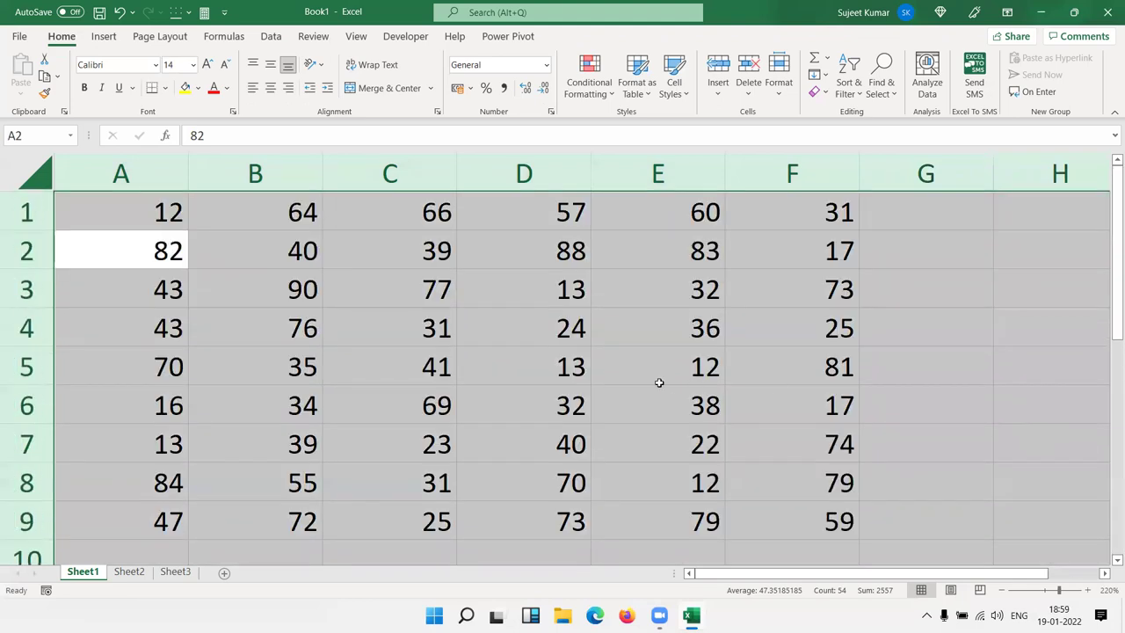
left_click(569, 367)
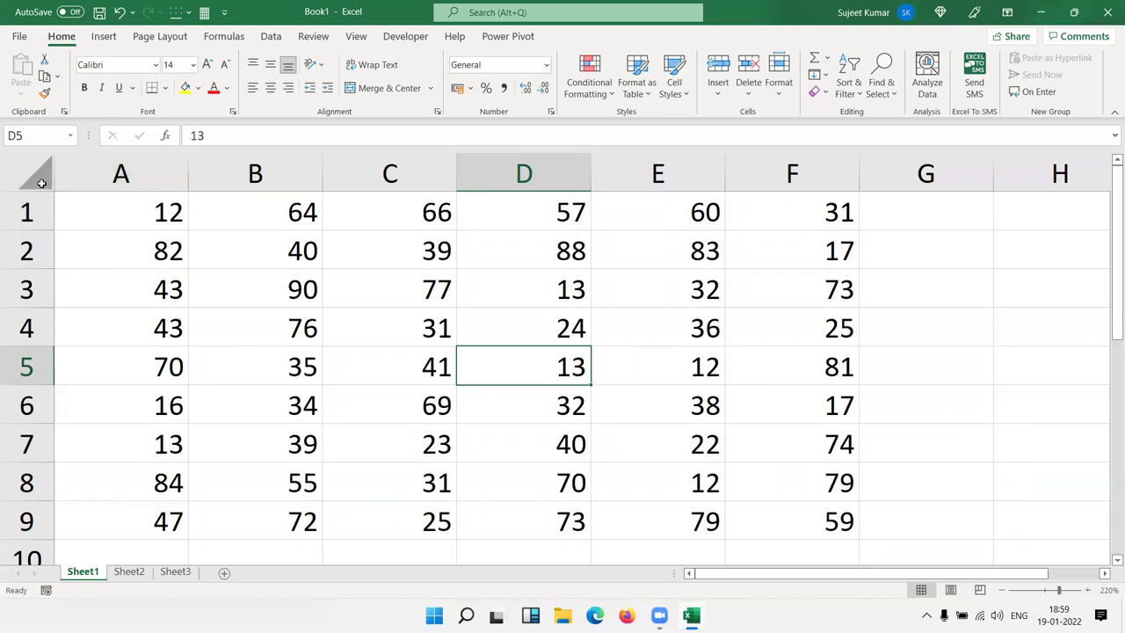
left_click(40, 185)
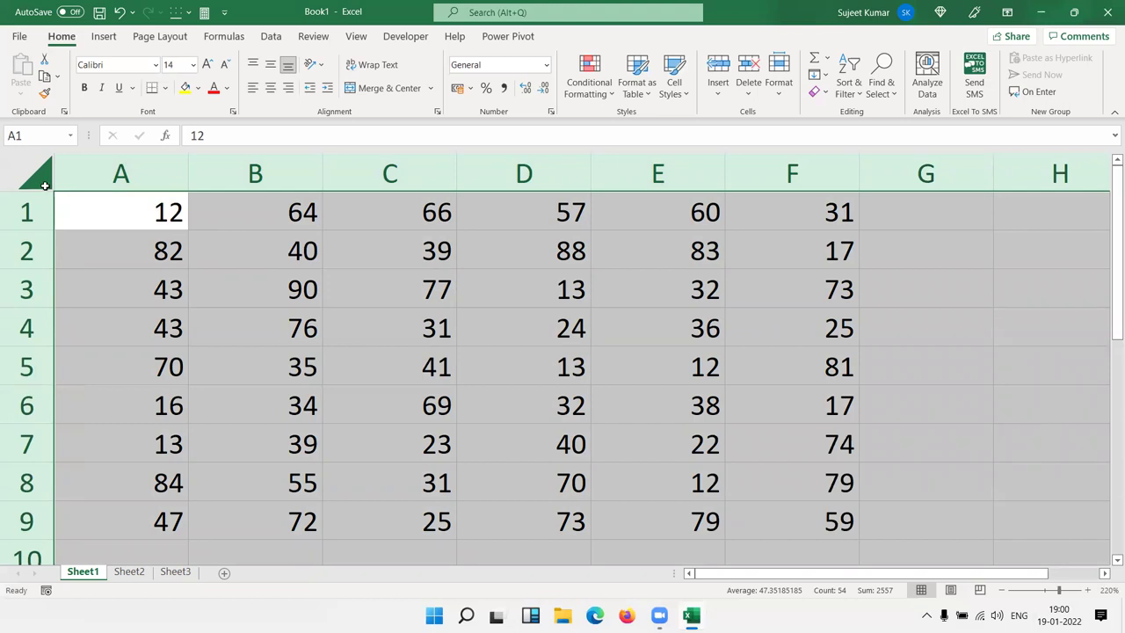
left_click(234, 283)
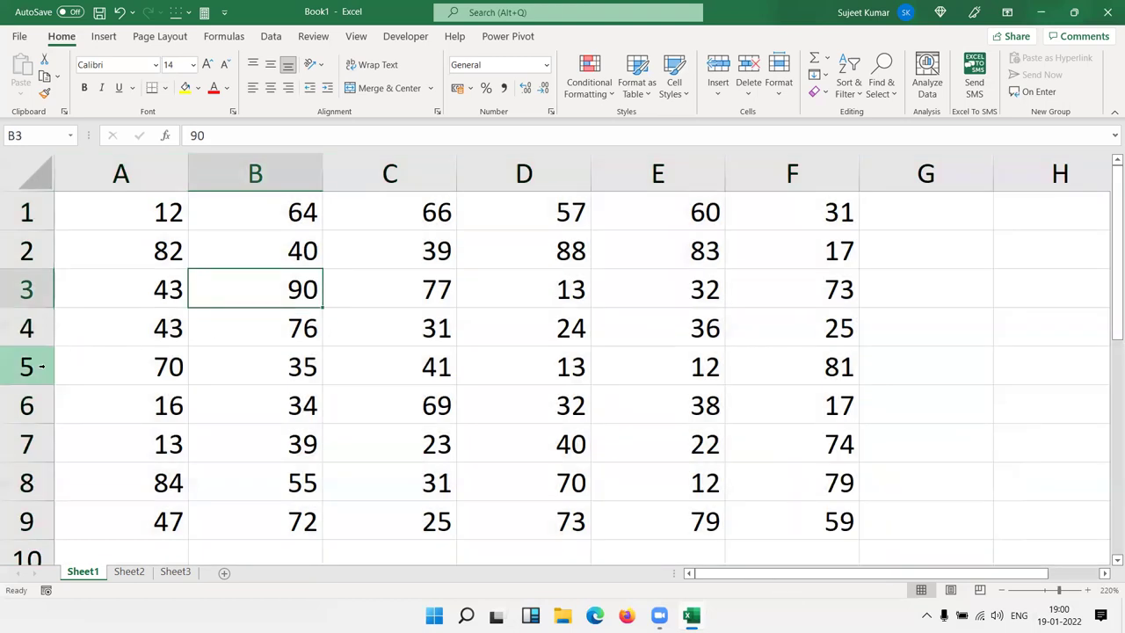
left_click(42, 366)
Insert a blank row at row 5 and check the data selection around A1.
key("ctrl+shift+plus")
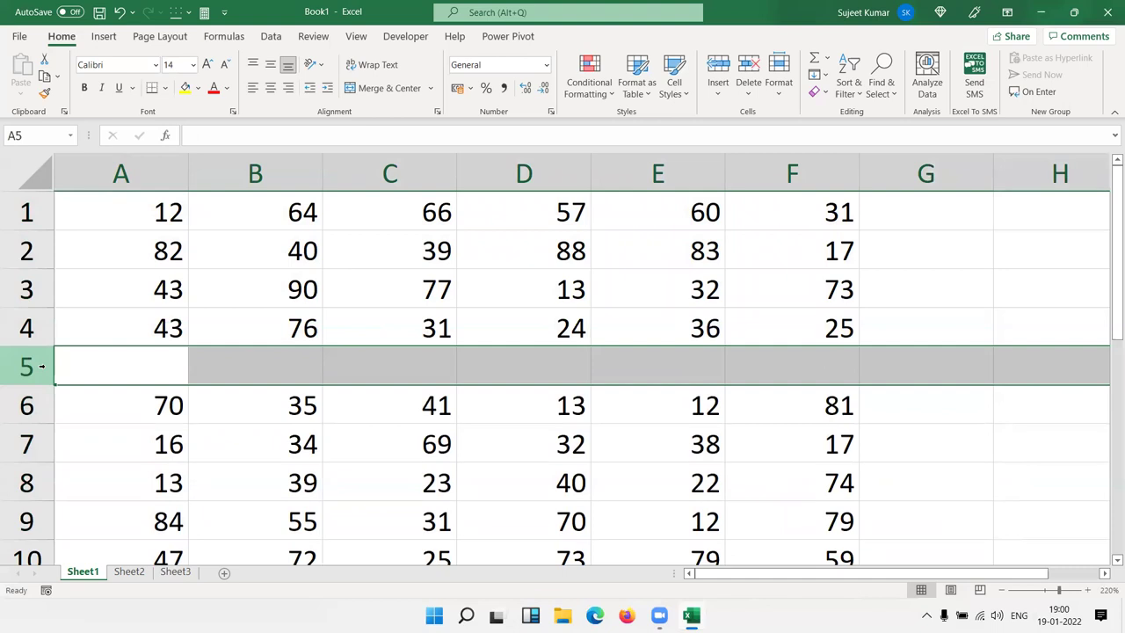
left_click(167, 217)
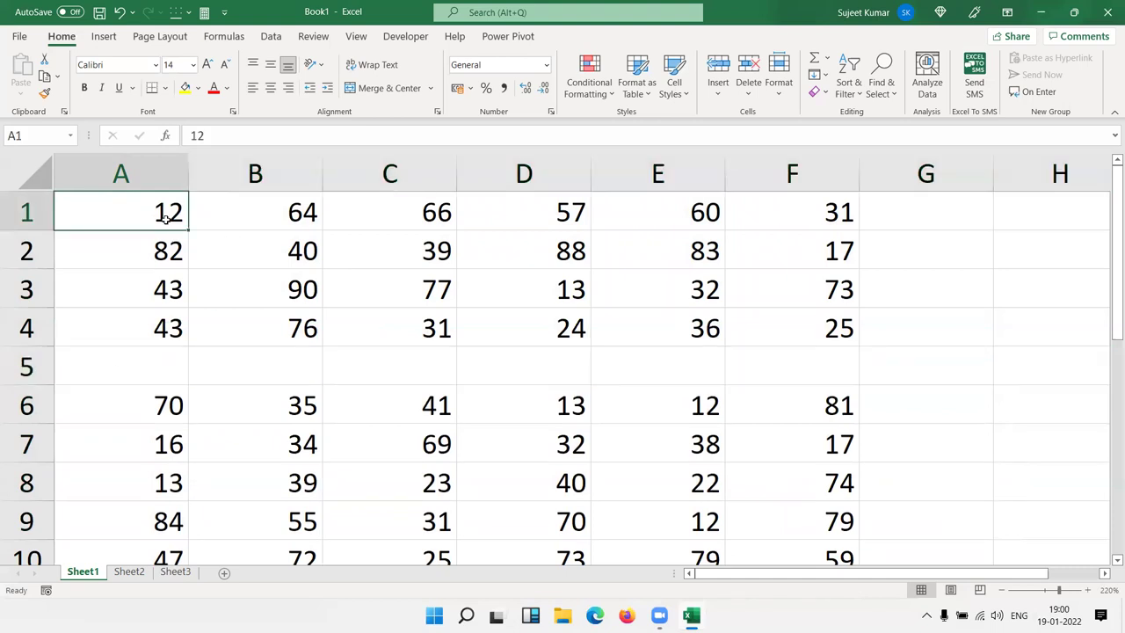
key("ctrl+a")
mouse_move(123, 371)
left_mouse_down()
mouse_move(319, 391)
mouse_move(759, 368)
left_mouse_up()
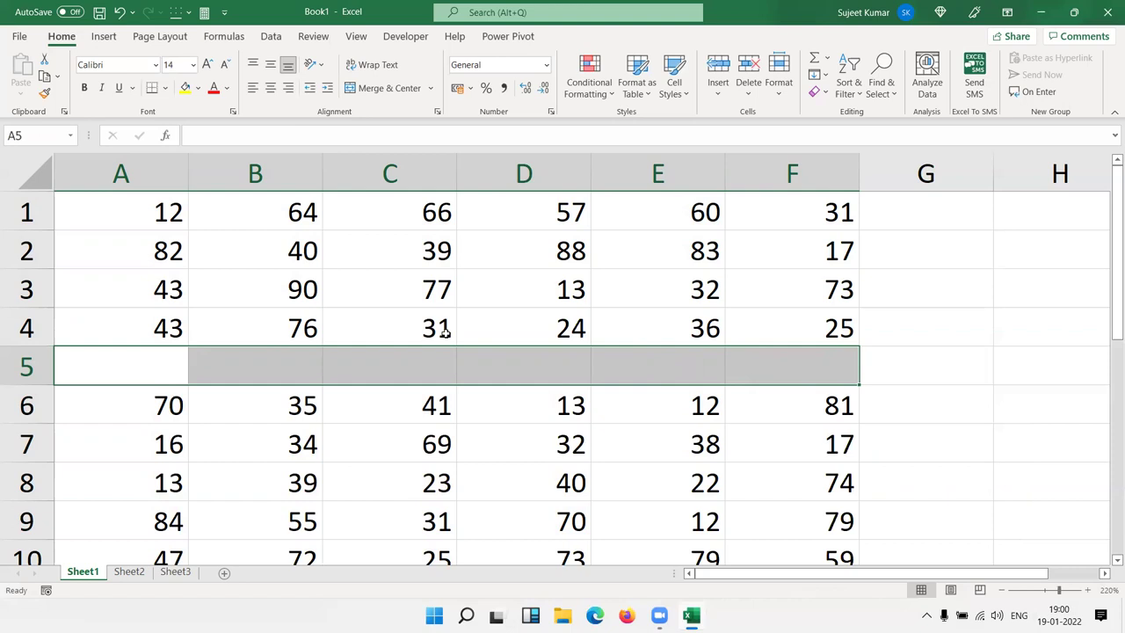
Confirm Ctrl+A from A1 or A2 selects only A1:F4 above the blank row.
left_click(177, 214)
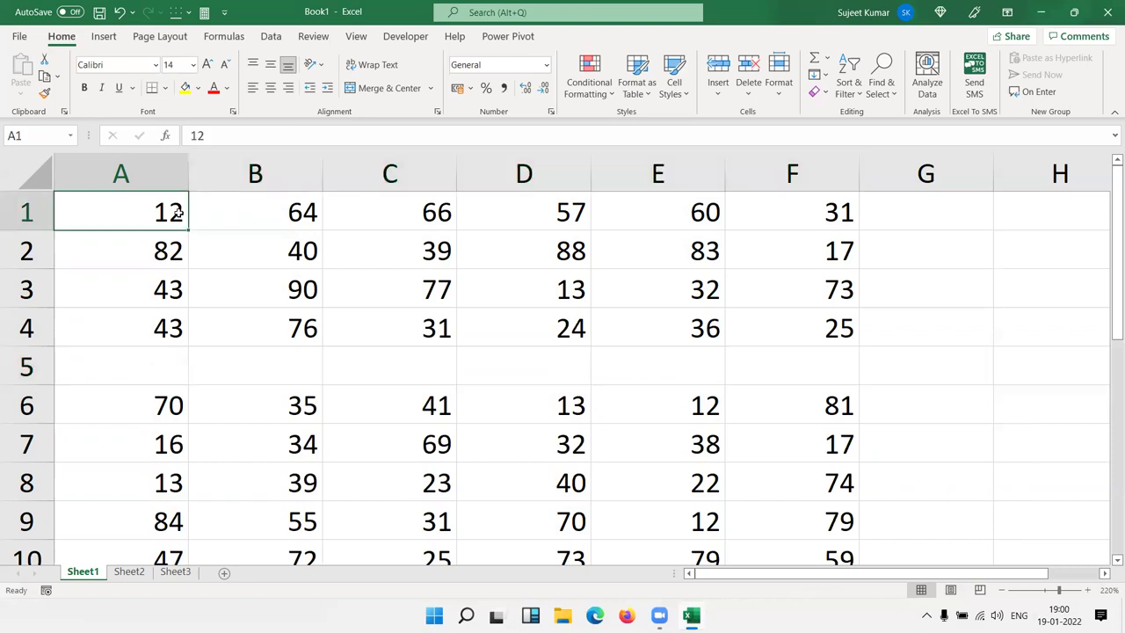
key("ctrl+a")
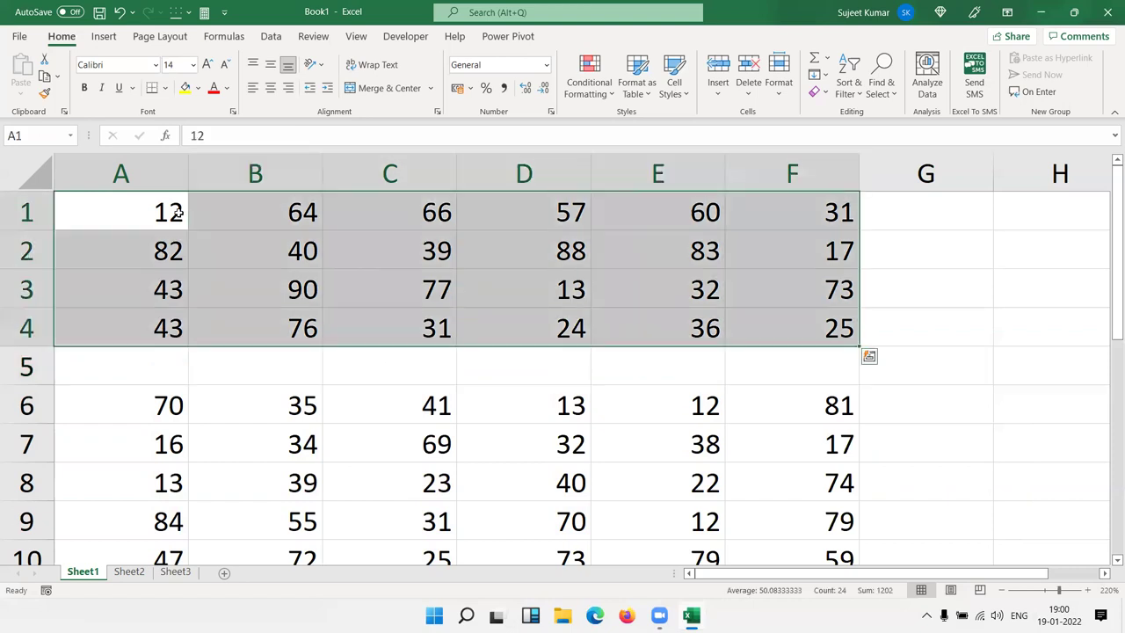
left_click(177, 214)
key("ctrl+a")
left_click(307, 449)
left_click(147, 220)
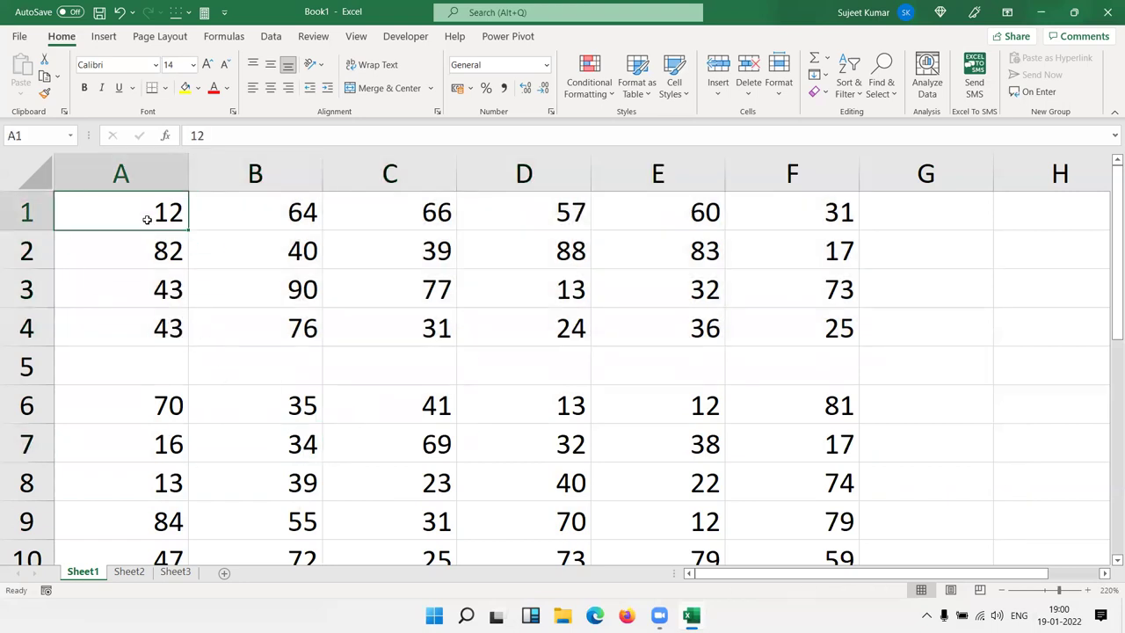
key("ctrl+a")
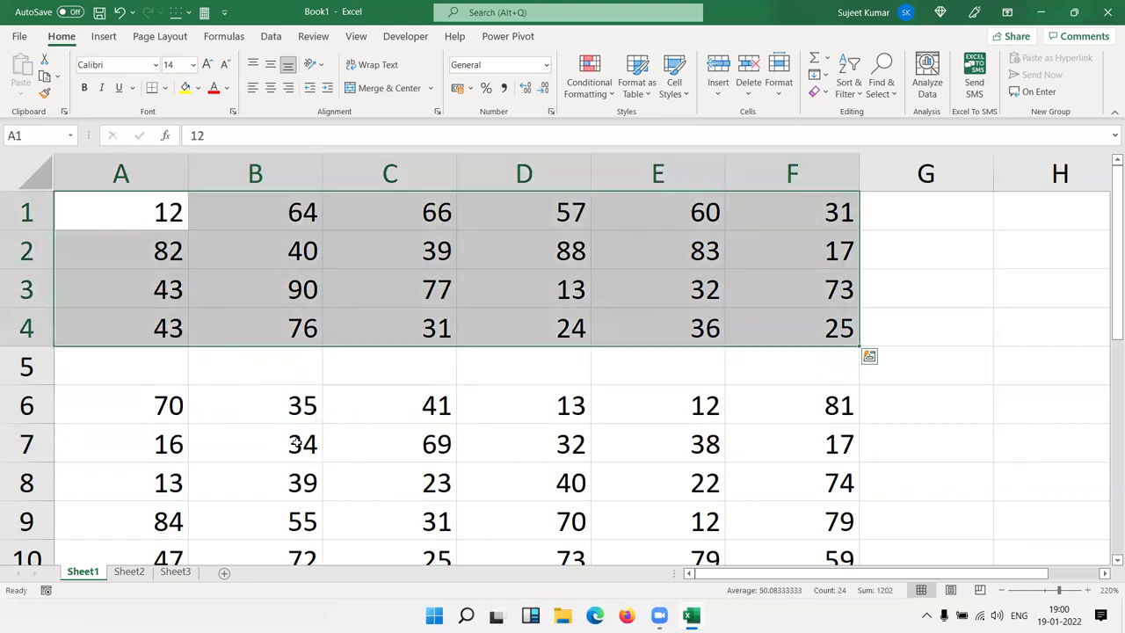
left_click(297, 442)
left_click(172, 237)
key("ctrl+a")
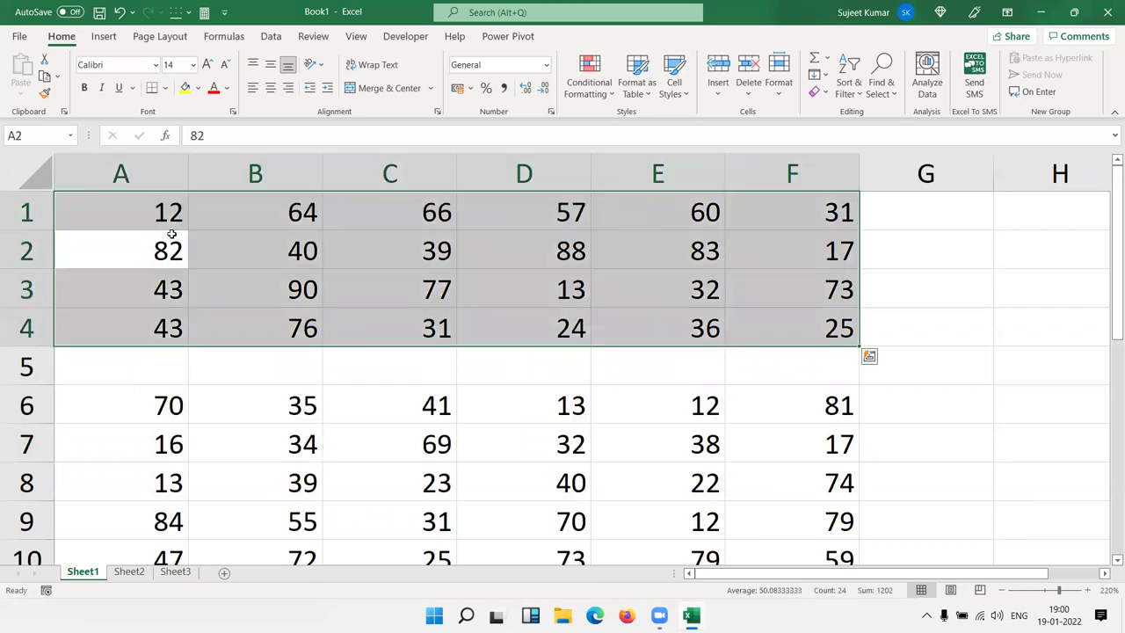
Type 'a' in D5 to join the whole block, then clear D5 again.
left_click(478, 379)
type("a")
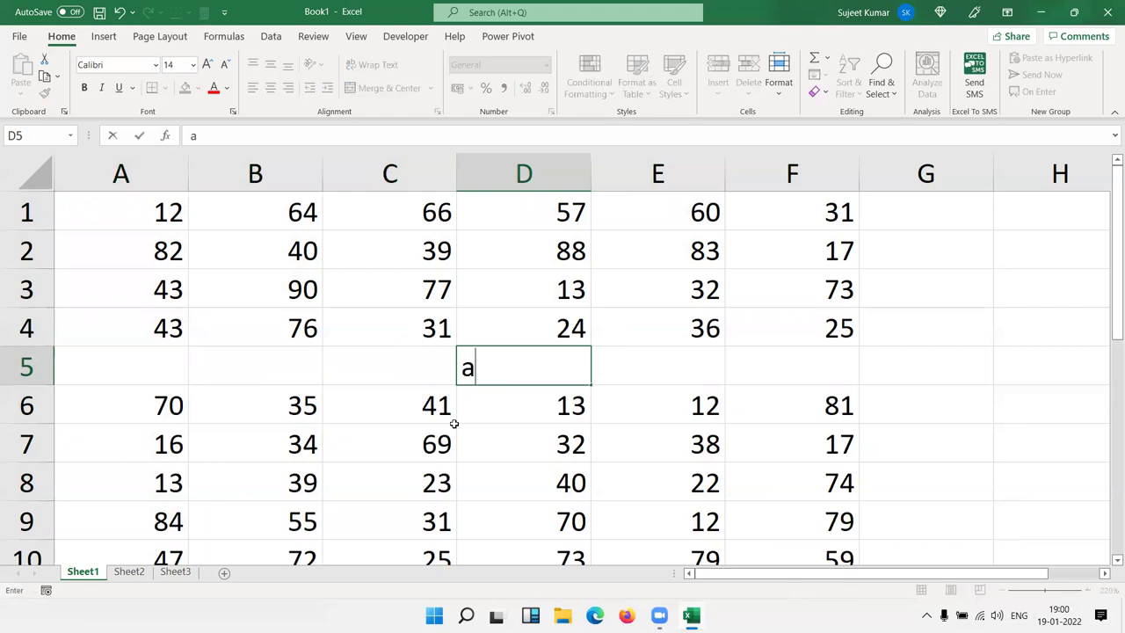
left_click(452, 428)
left_click(143, 218)
key("ctrl+a")
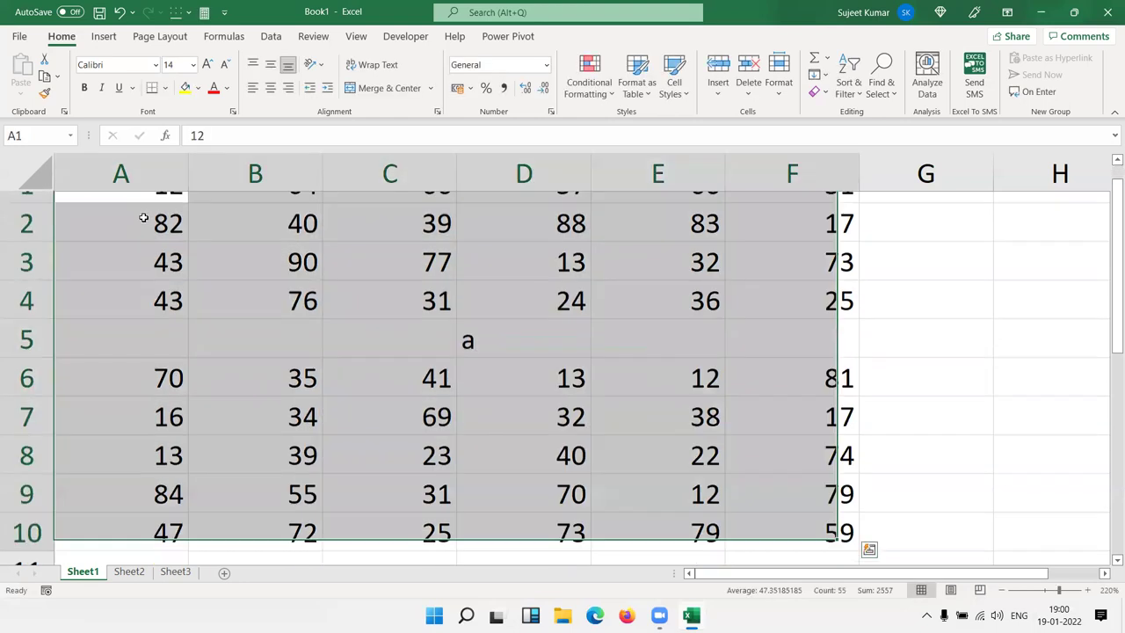
scroll(458, 309, "up", 1)
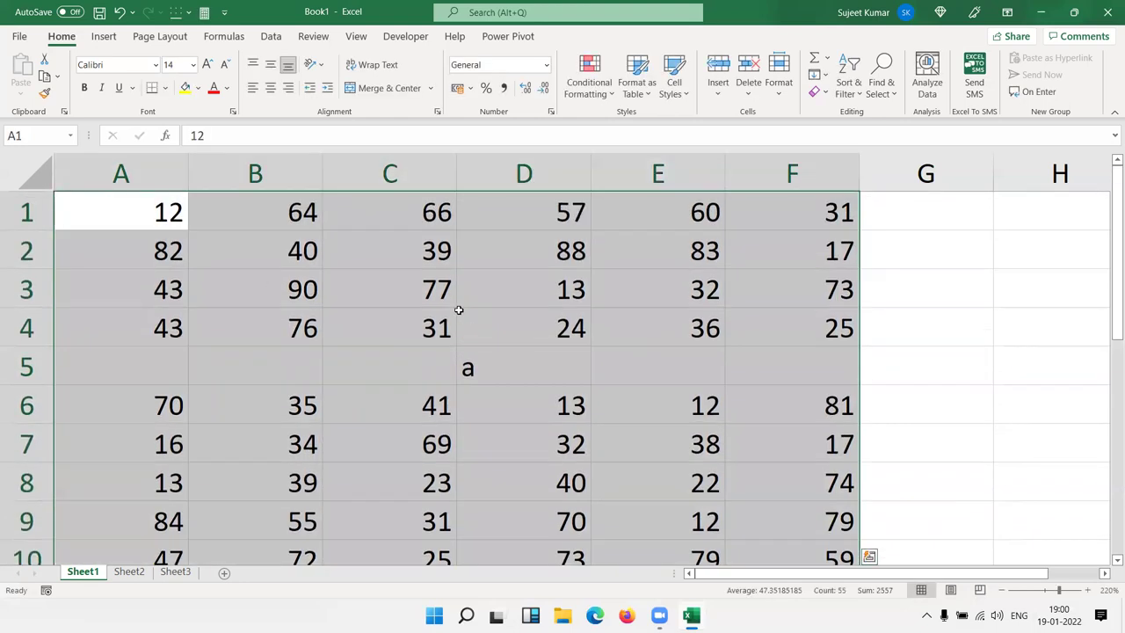
left_click(485, 368)
key("Delete")
Delete the blank row 5, then insert a blank column at D and undo it.
right_click(48, 367)
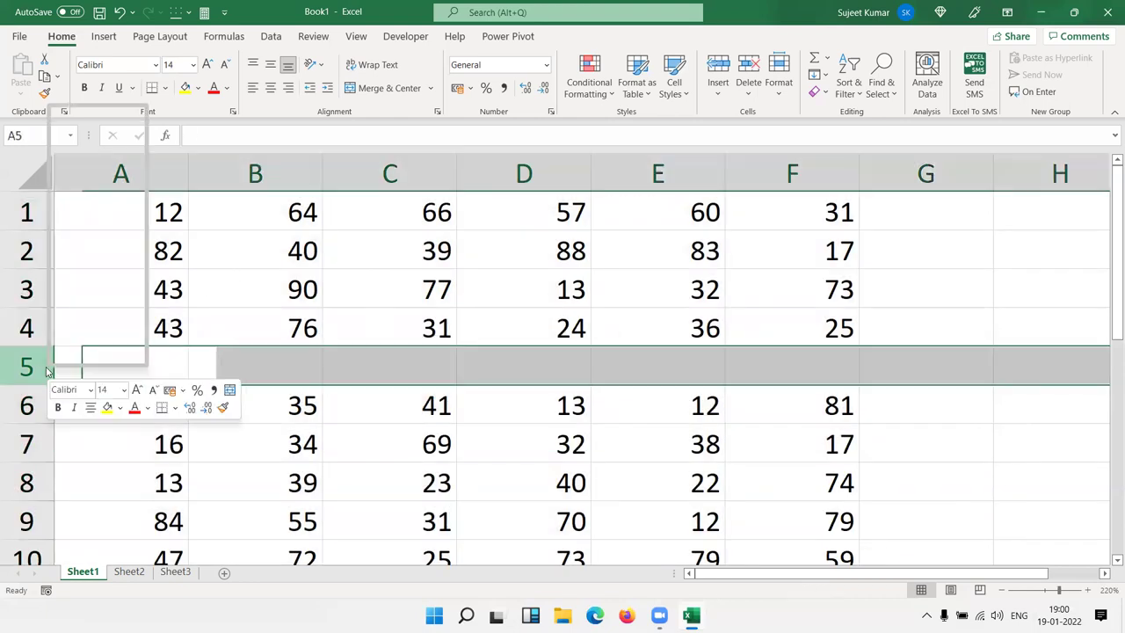
left_click(88, 246)
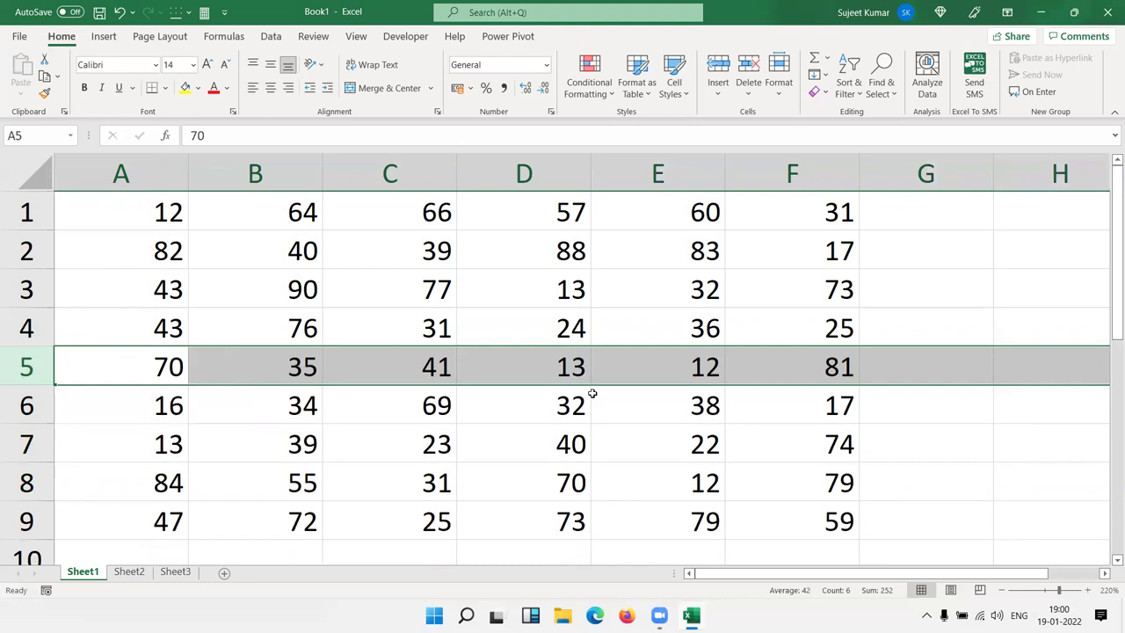
left_click(594, 393)
left_click(530, 177)
key("ctrl+shift+plus")
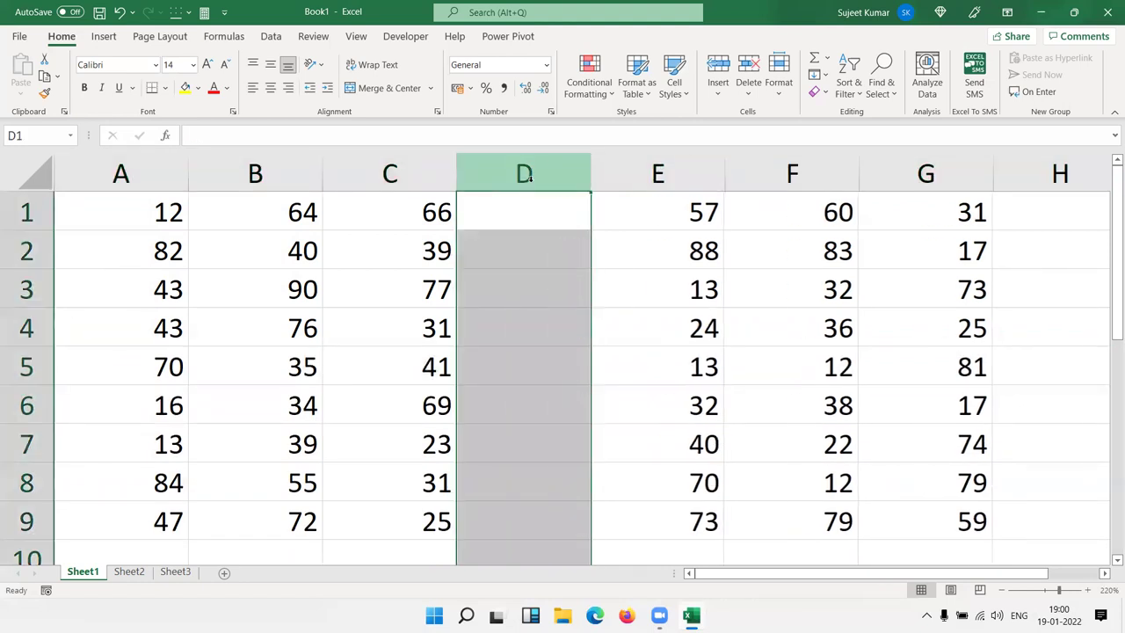
left_click(307, 226)
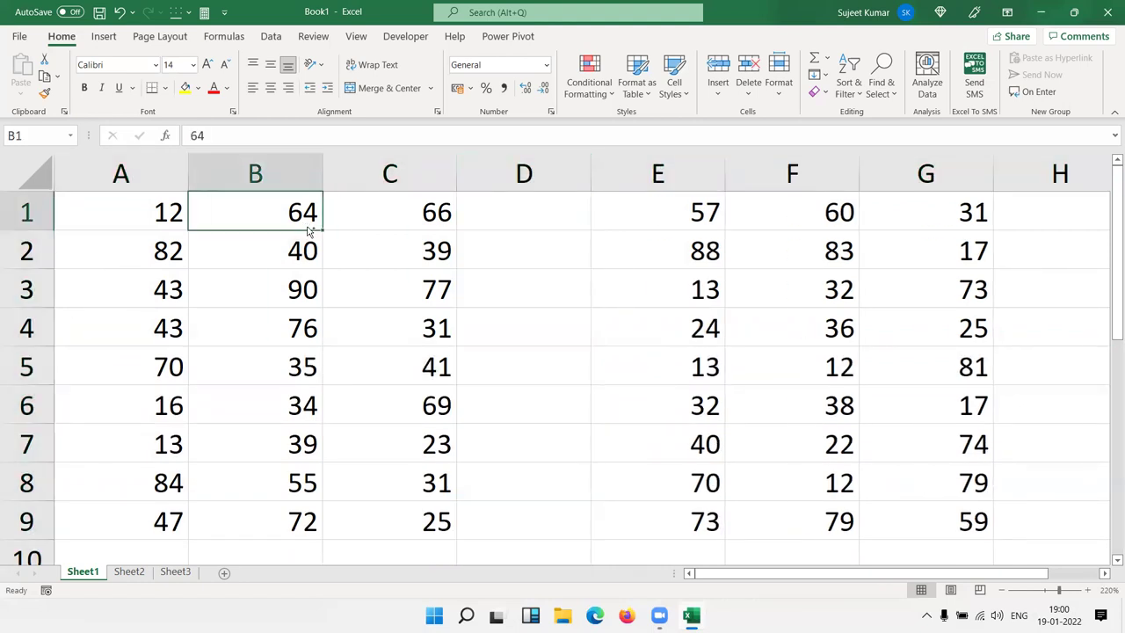
key("ctrl+a")
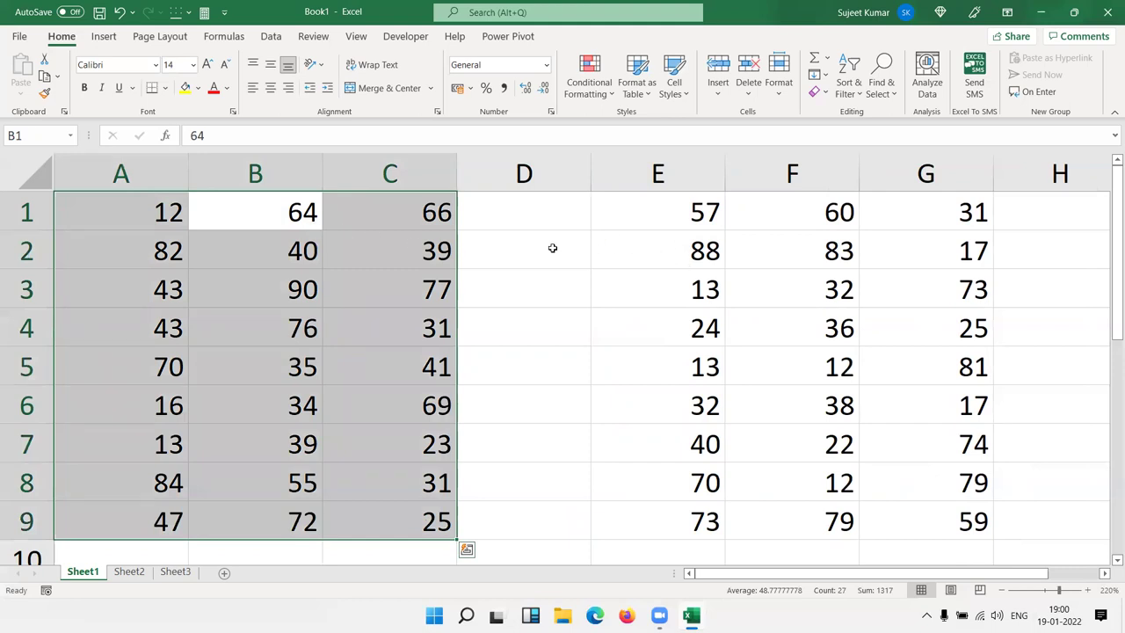
key("ctrl+z")
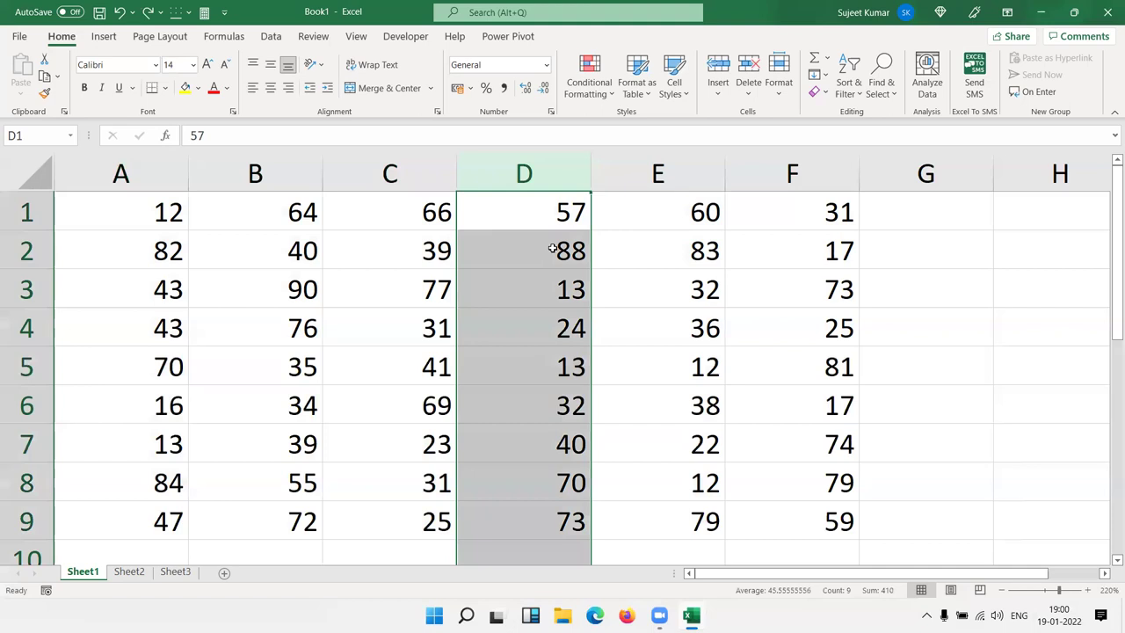
Type 'a' in G5 and H3, then select the current region from D3.
left_click(916, 353)
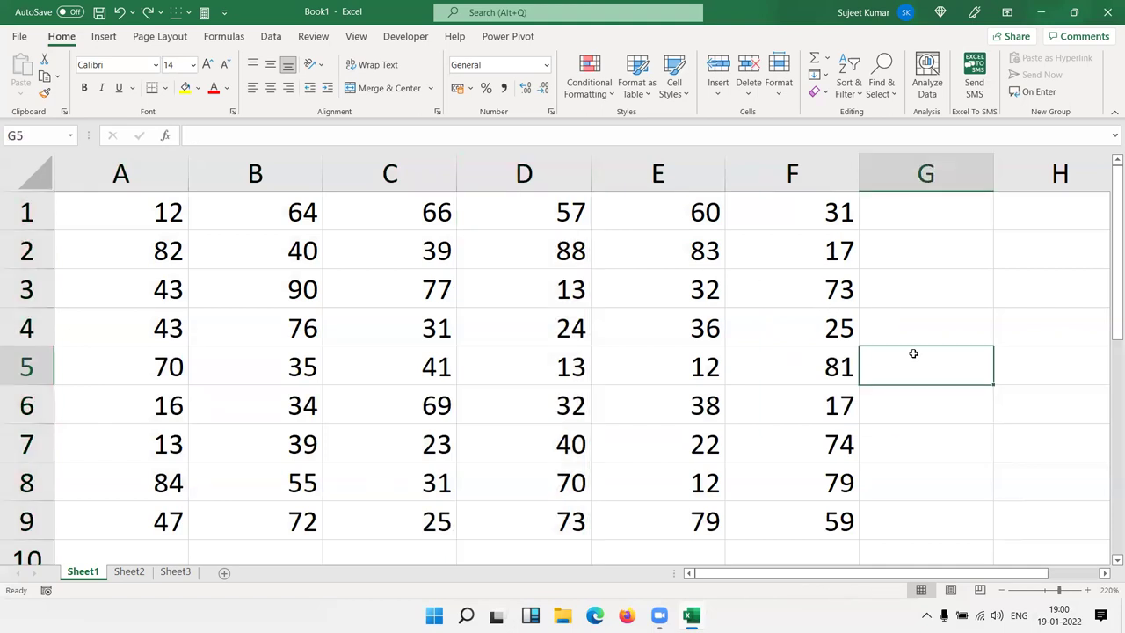
type("a")
left_click(1027, 290)
type("a")
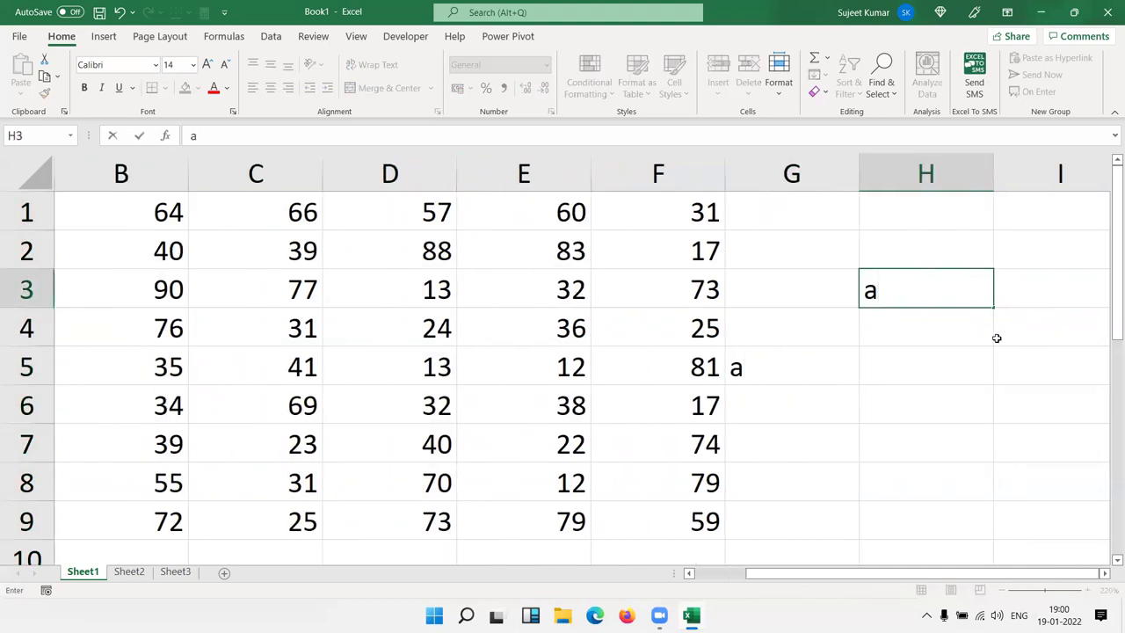
left_click(606, 331)
left_click(325, 291)
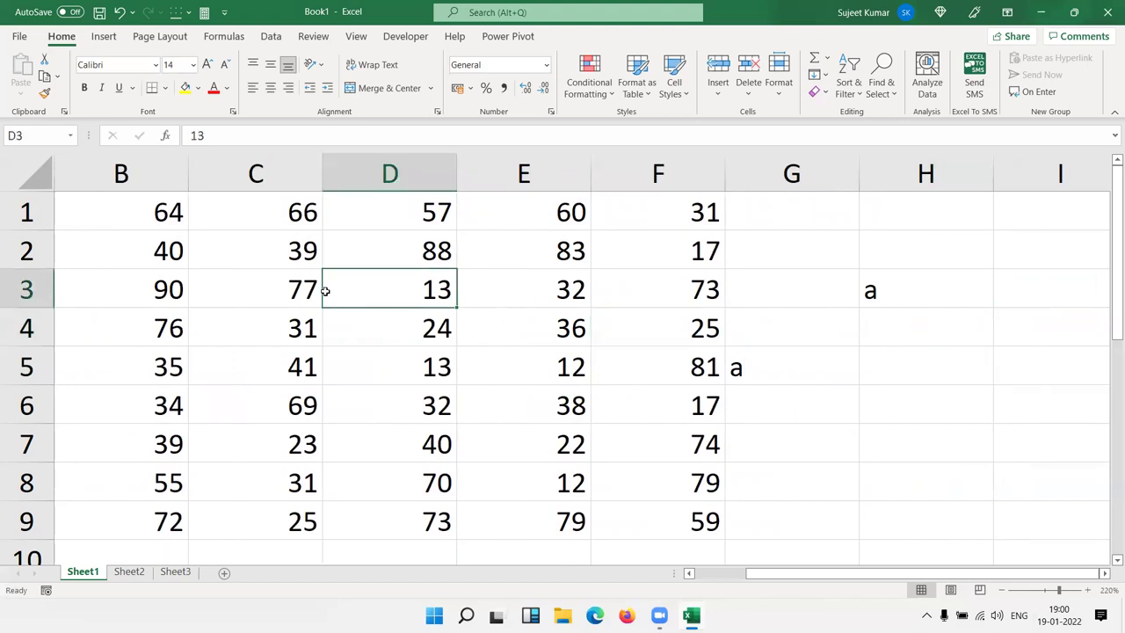
key("ctrl+a")
Select G5, part of column G, and then H1:H7 beside the table.
scroll(369, 301, "down", 2, "ctrl")
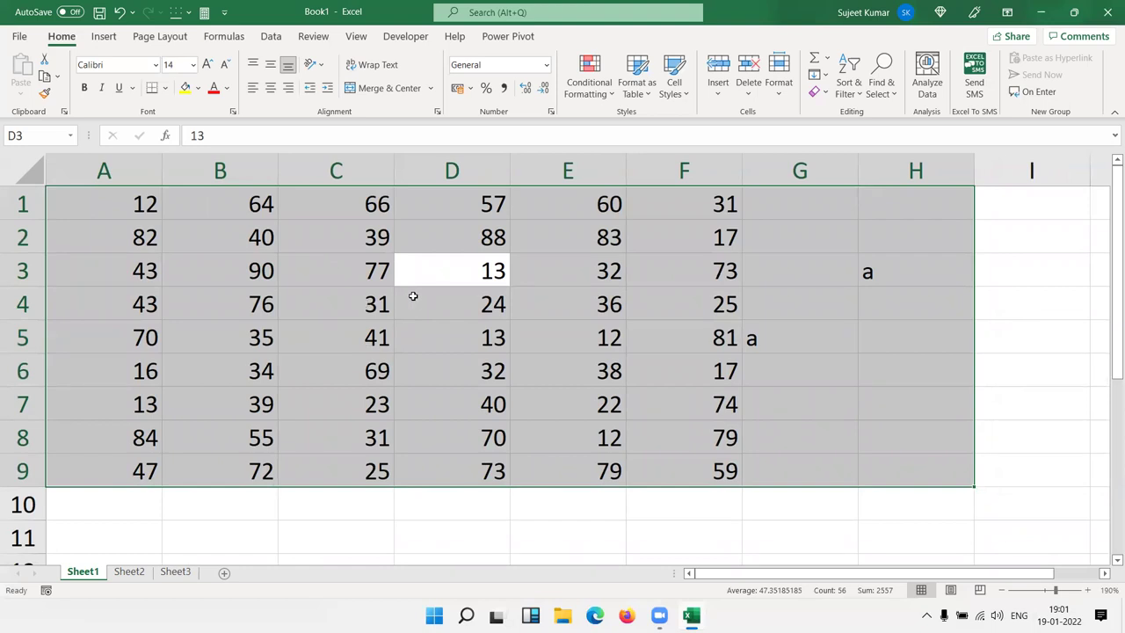
left_click(770, 344)
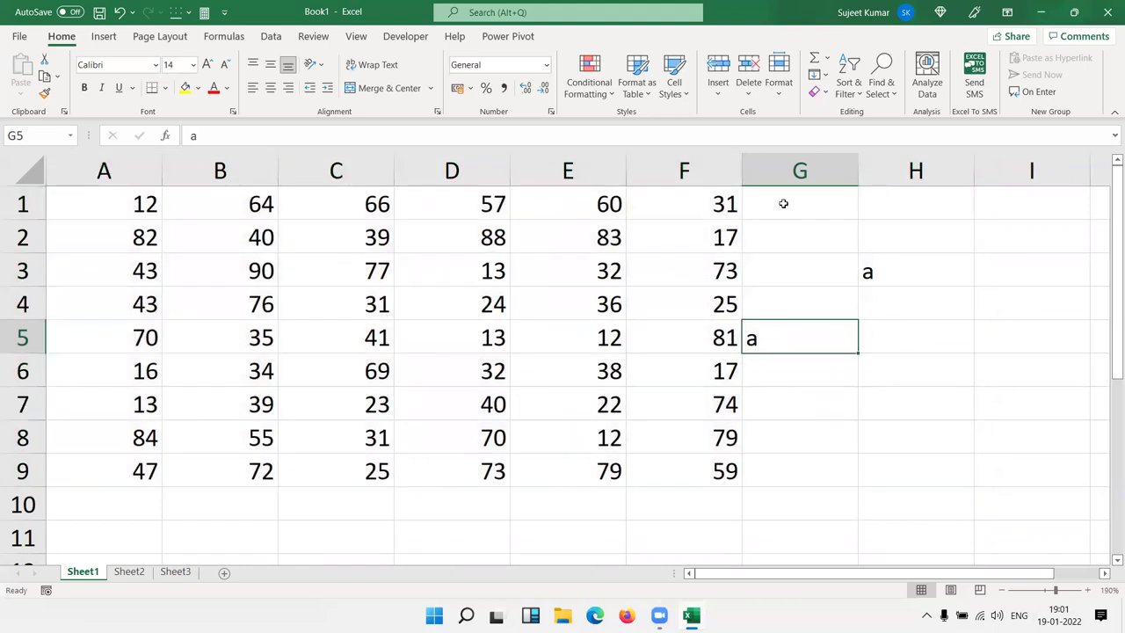
left_click_drag(783, 203, 779, 381)
mouse_move(879, 199)
left_mouse_down()
mouse_move(867, 403)
mouse_move(83, 467)
left_mouse_up()
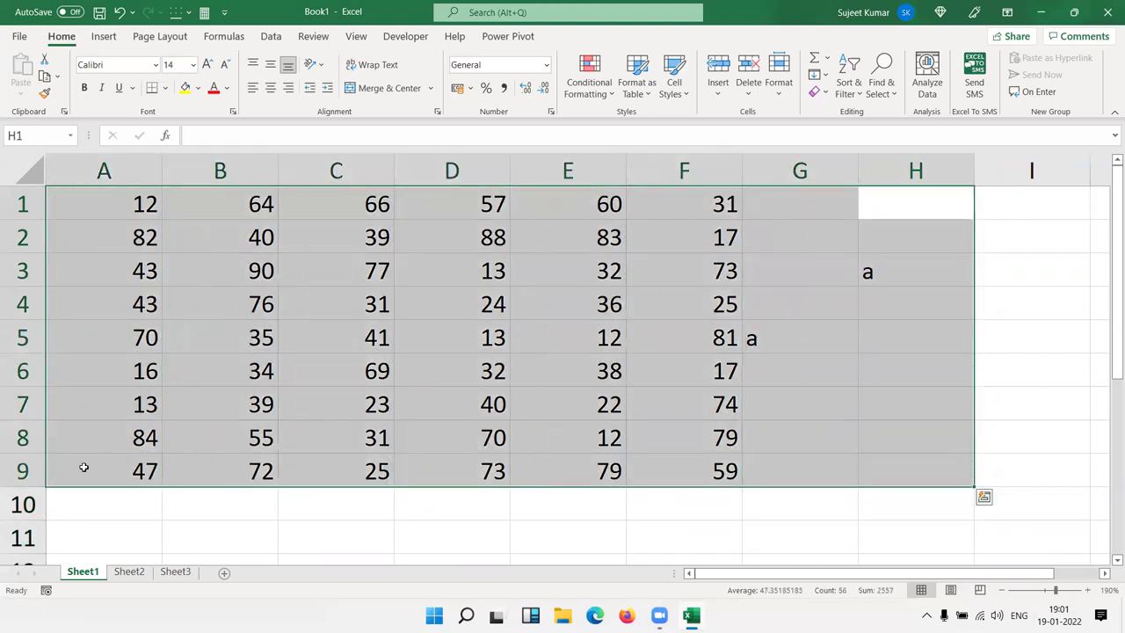
left_click(221, 320)
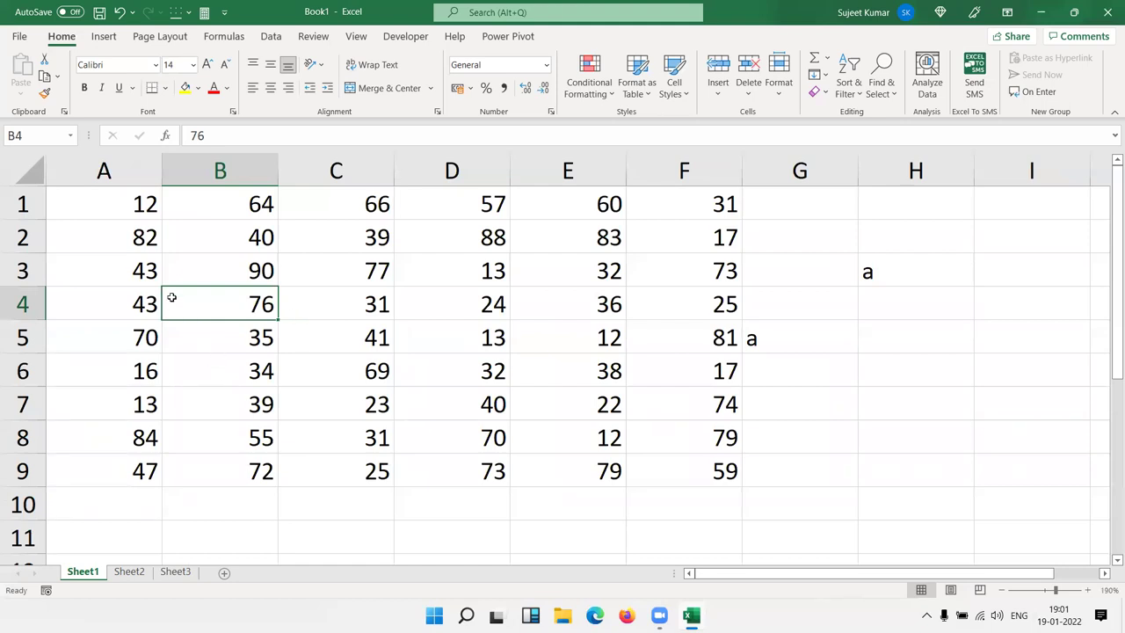
left_click(129, 208)
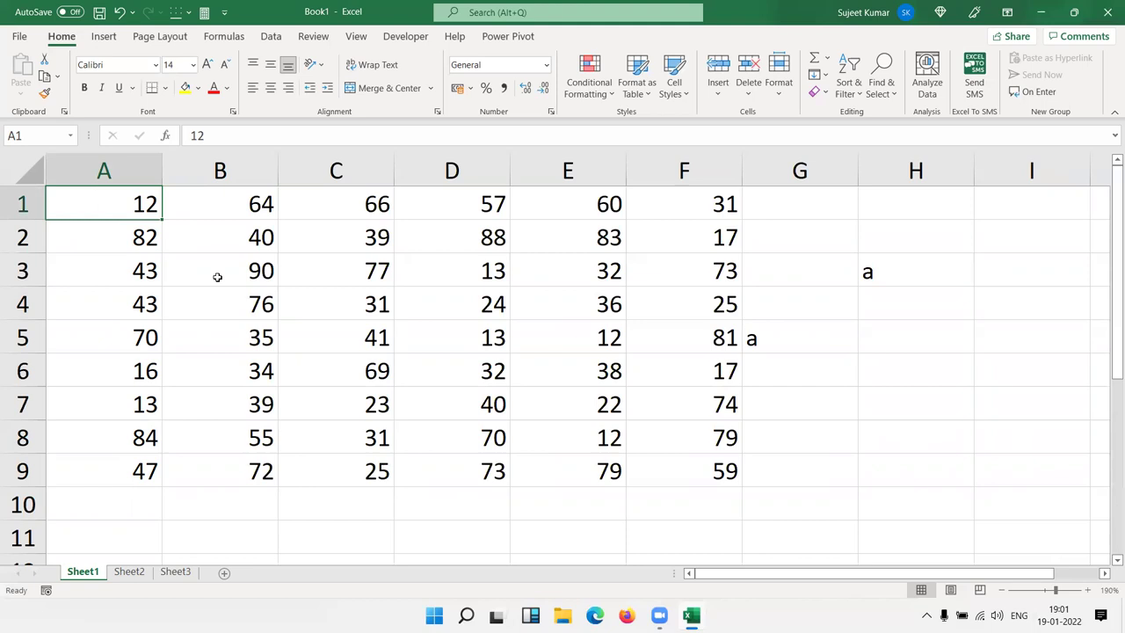
key("Down")
key("Down")
key("Down")
key("Down")
key("Down")
key("Down")
key("Down")
key("Down")
key("Up")
key("Up")
key("Up")
key("Up")
key("Up")
key("Up")
key("Up")
key("Up")
key("ctrl+Down")
key("ctrl+Down")
key("ctrl+Up")
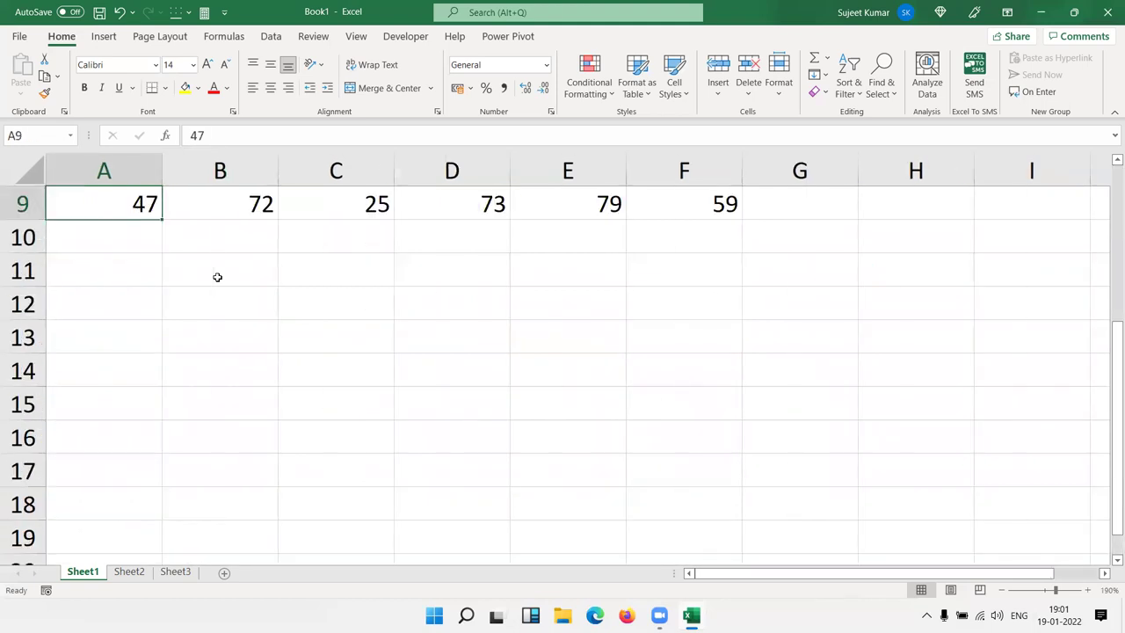
key("ctrl+Up")
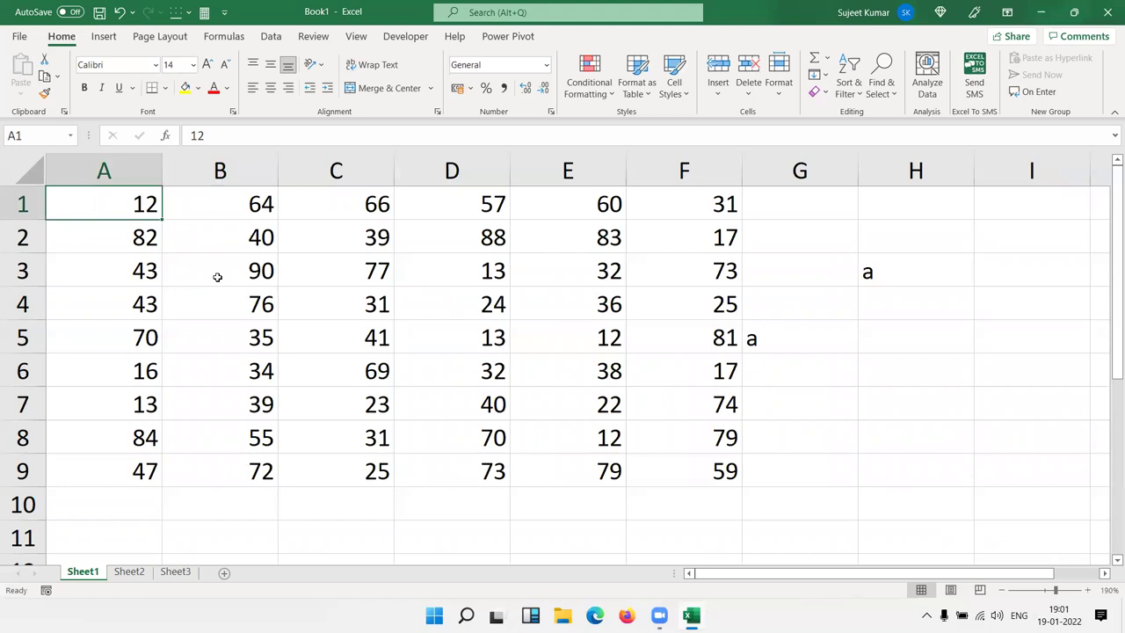
key("ctrl+Down")
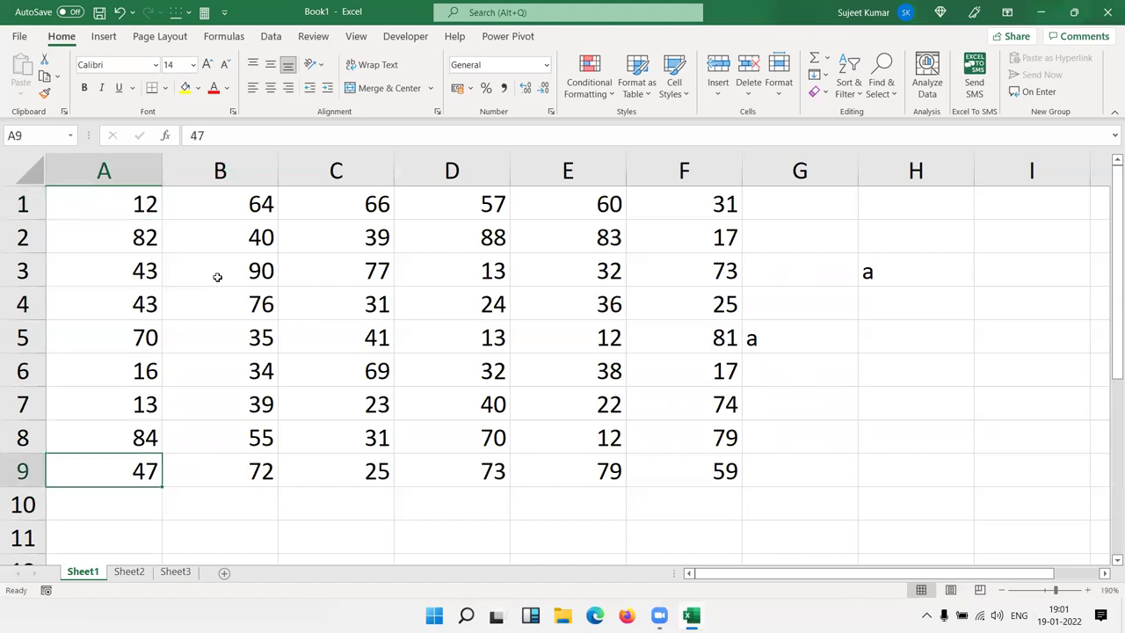
key("ctrl+Right")
key("ctrl+Up")
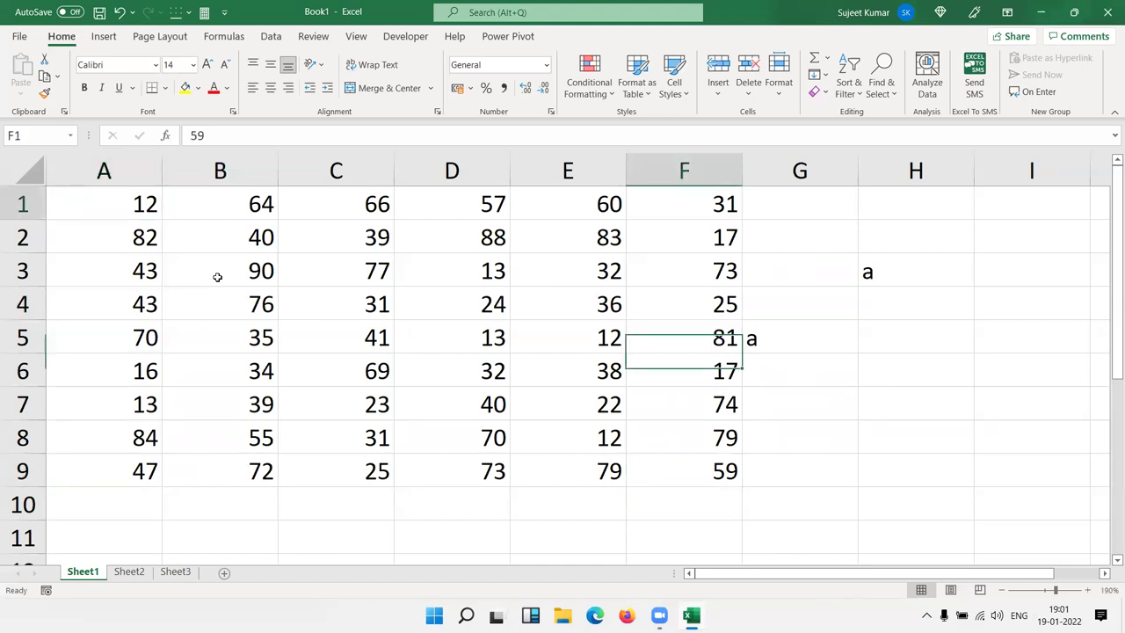
key("ctrl+Left")
key("ctrl+Down")
key("ctrl+Right")
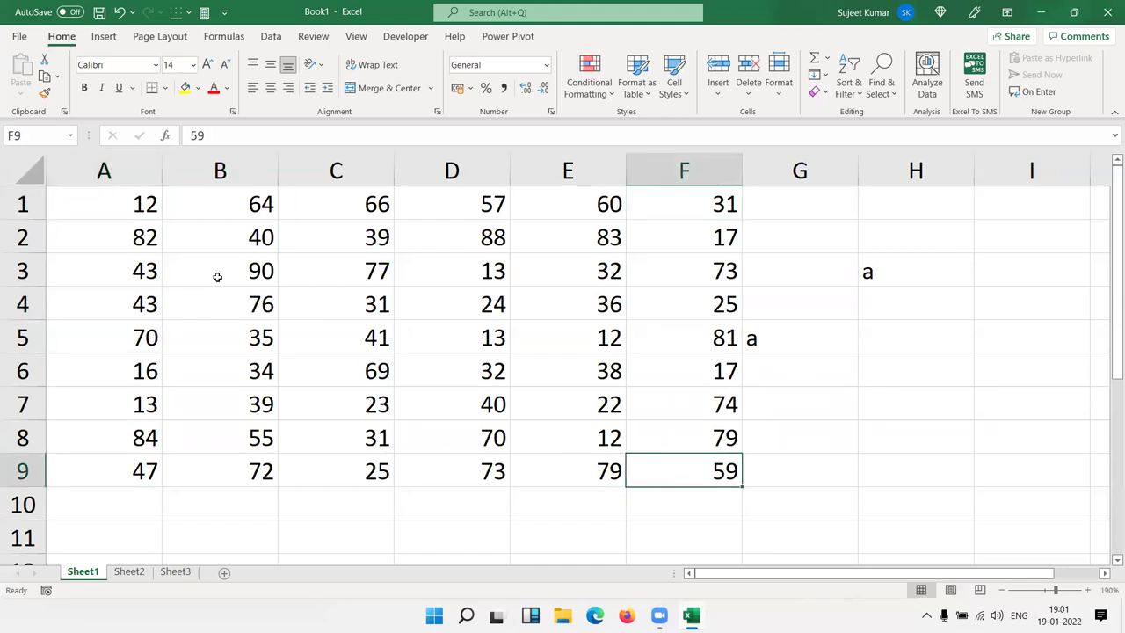
key("ctrl+Up")
key("ctrl+Left")
key("ctrl+Down")
key("ctrl+Right")
key("ctrl+Up")
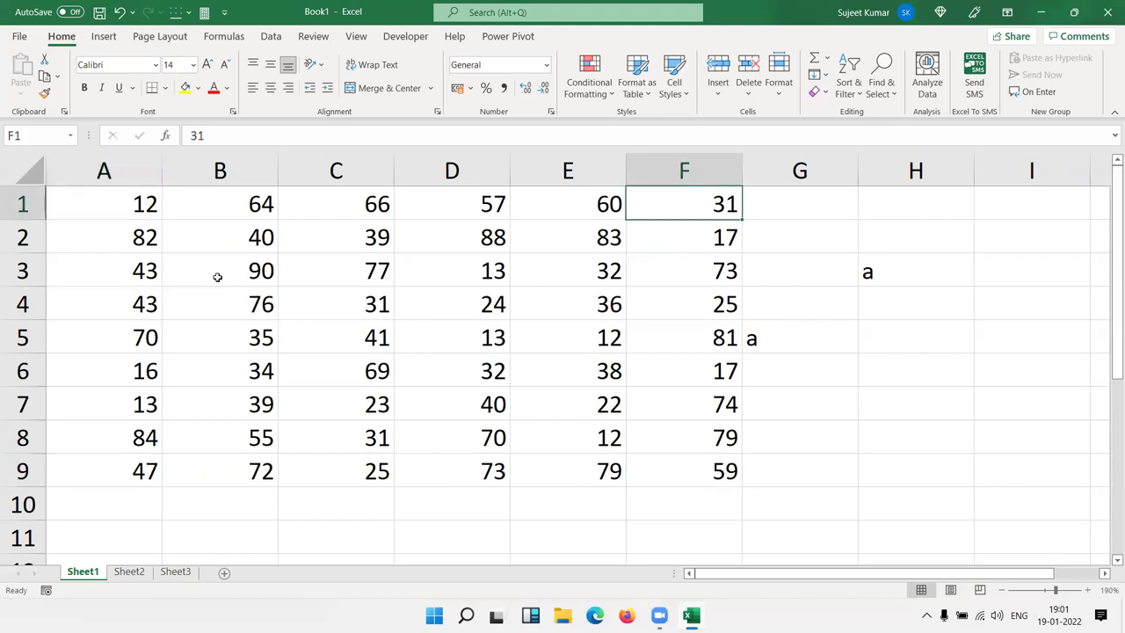
key("ctrl+Left")
key("ctrl+Down")
key("ctrl+Up")
key("ctrl+Right")
key("ctrl+Left")
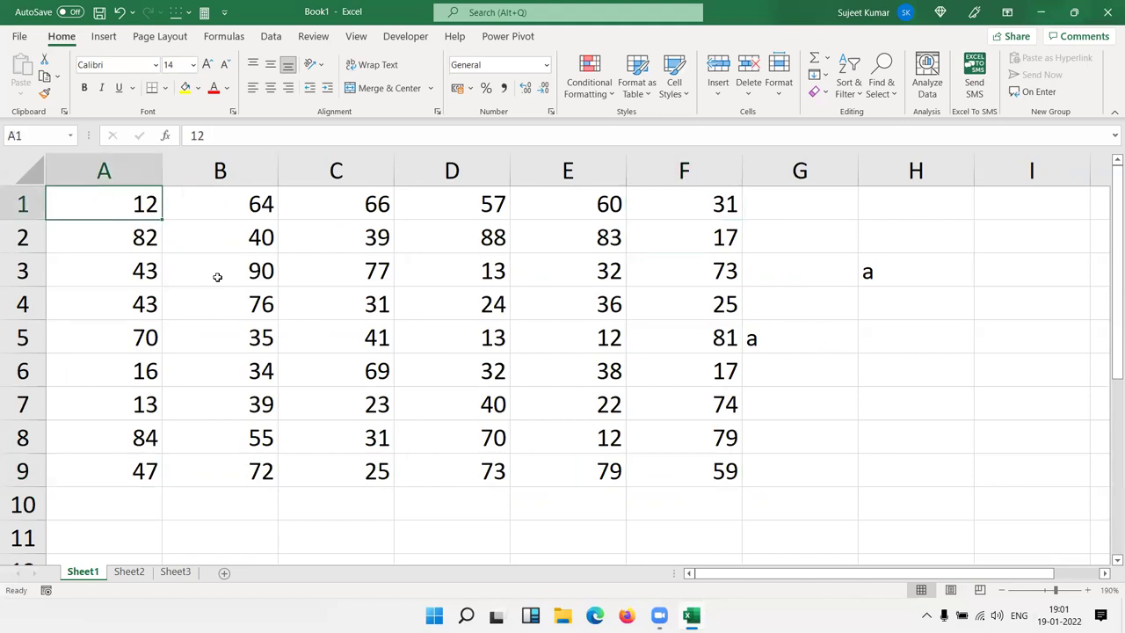
key("ctrl+Down")
key("ctrl+Right")
key("ctrl+Up")
key("ctrl+Left")
key("ctrl+Down")
key("ctrl+Up")
key("ctrl+Down")
key("ctrl+Up")
key("ctrl+shift+Down")
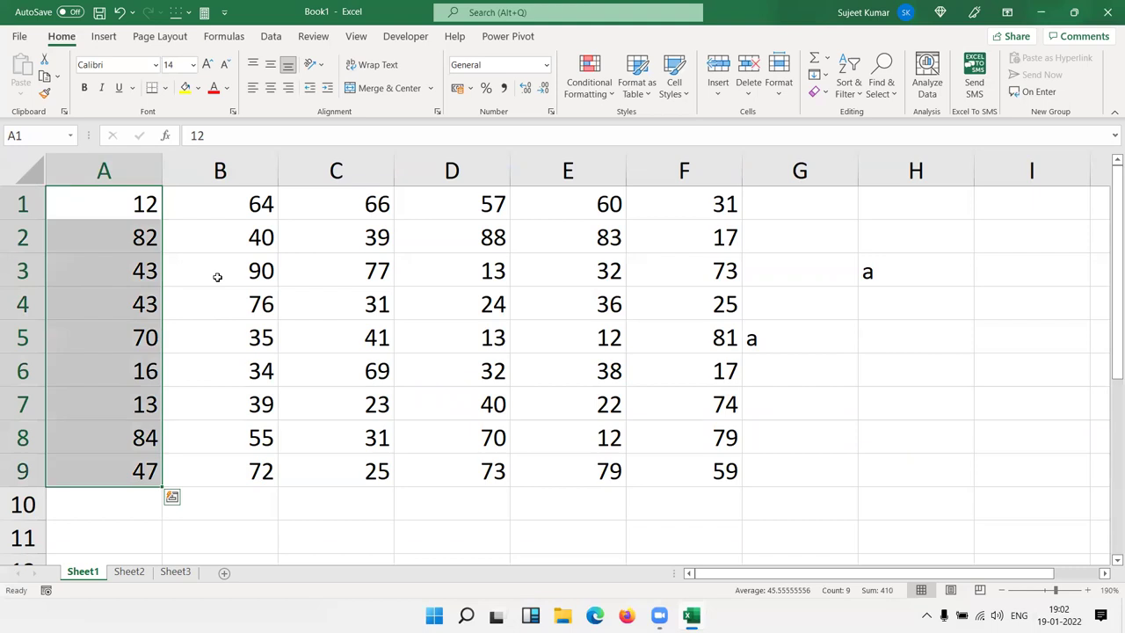
key("ctrl+Home")
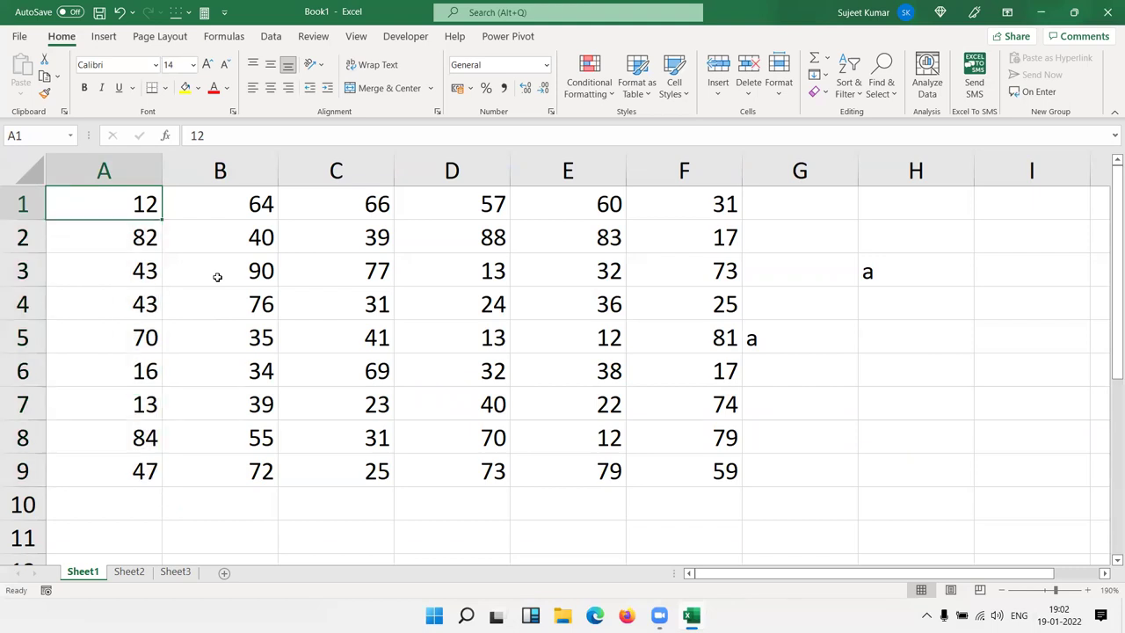
key("ctrl+shift+Down")
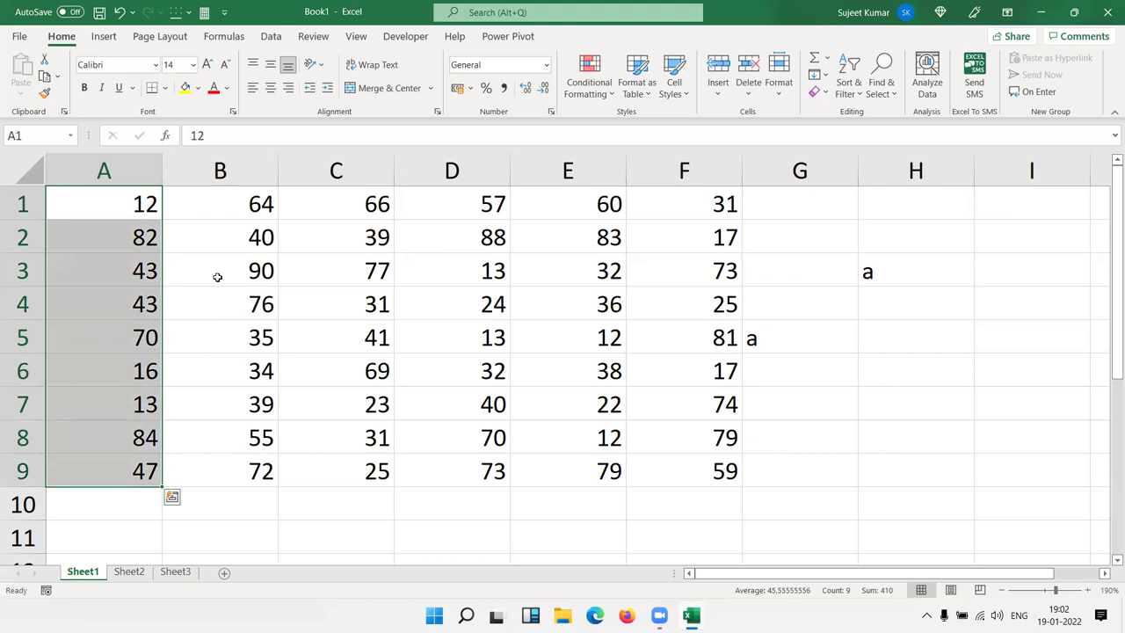
key("Right")
key("ctrl+shift+Down")
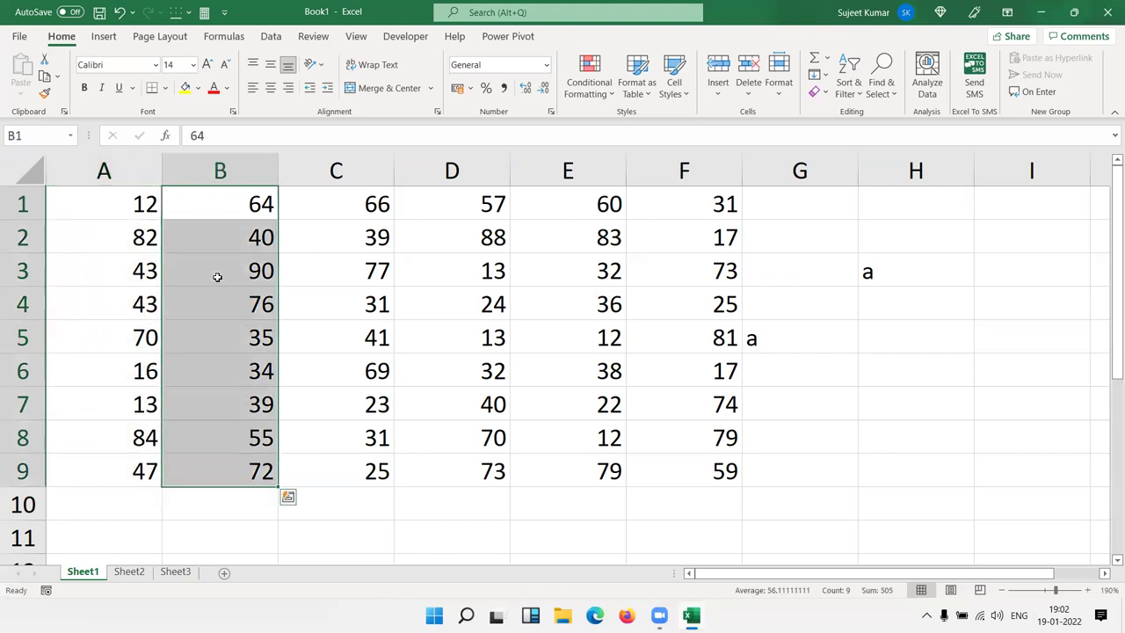
key("Right")
key("ctrl+shift+Down")
key("Right")
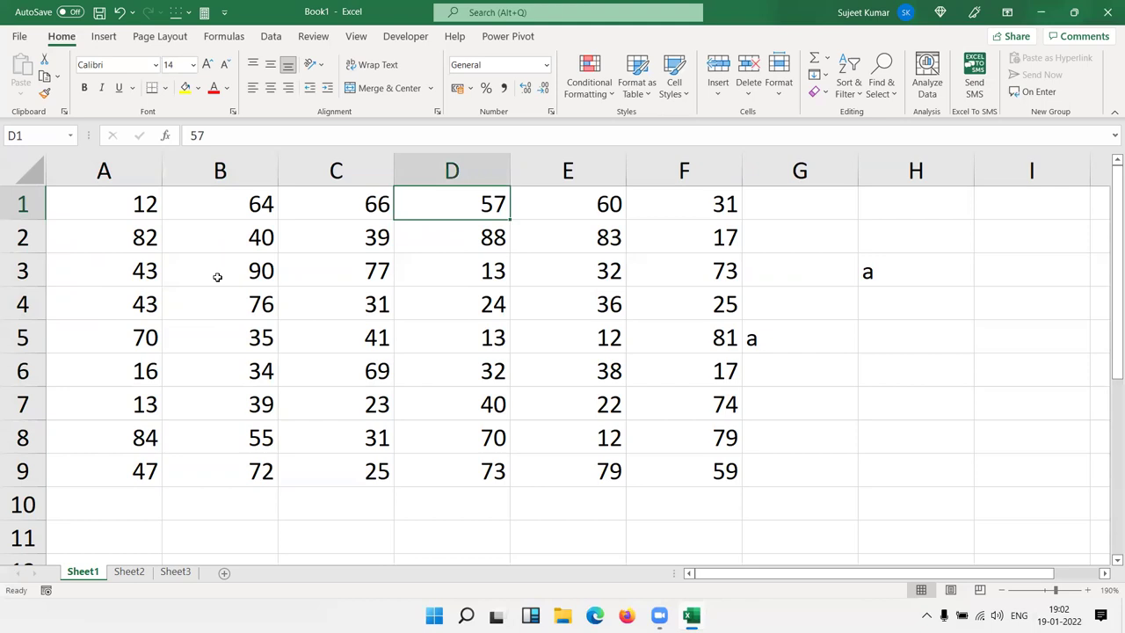
key("ctrl+Home")
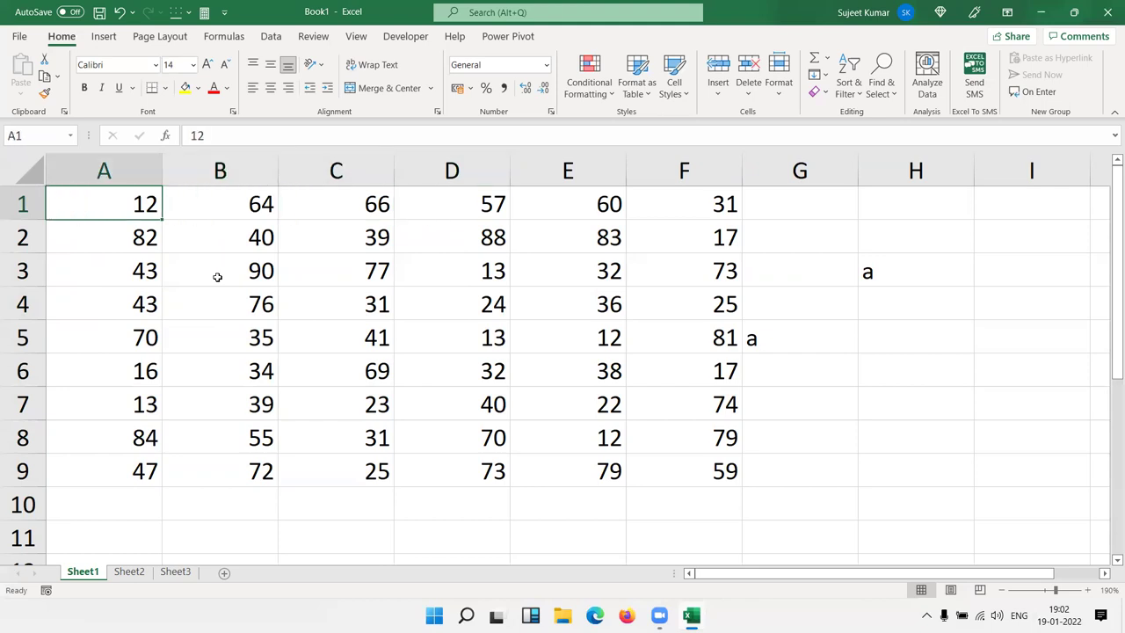
key("ctrl+shift+Down")
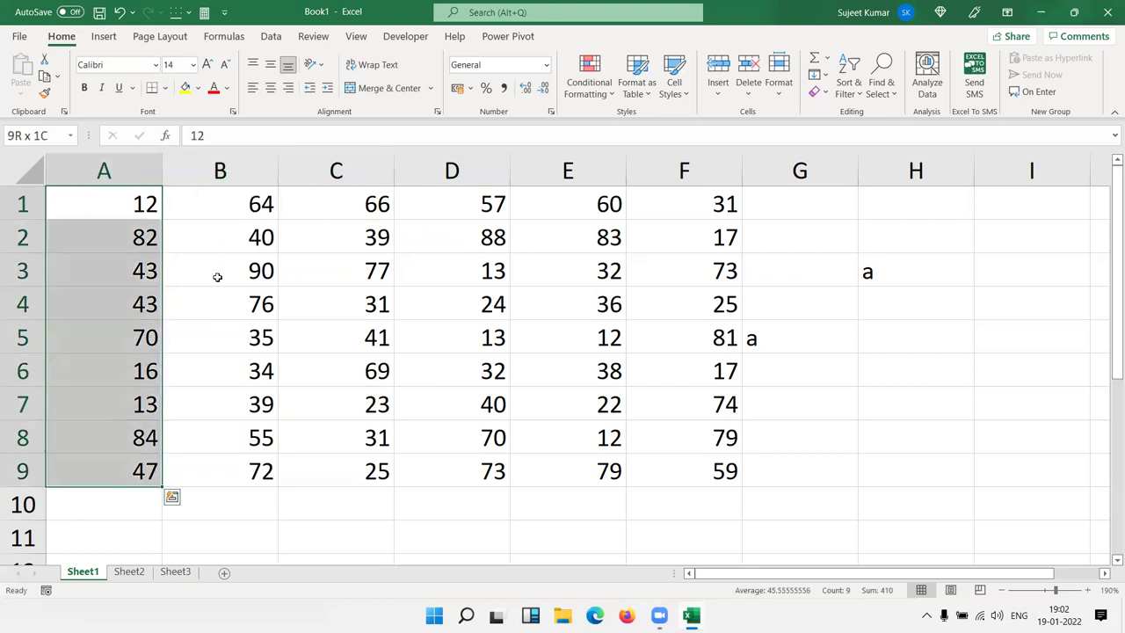
key("ctrl+shift+Right")
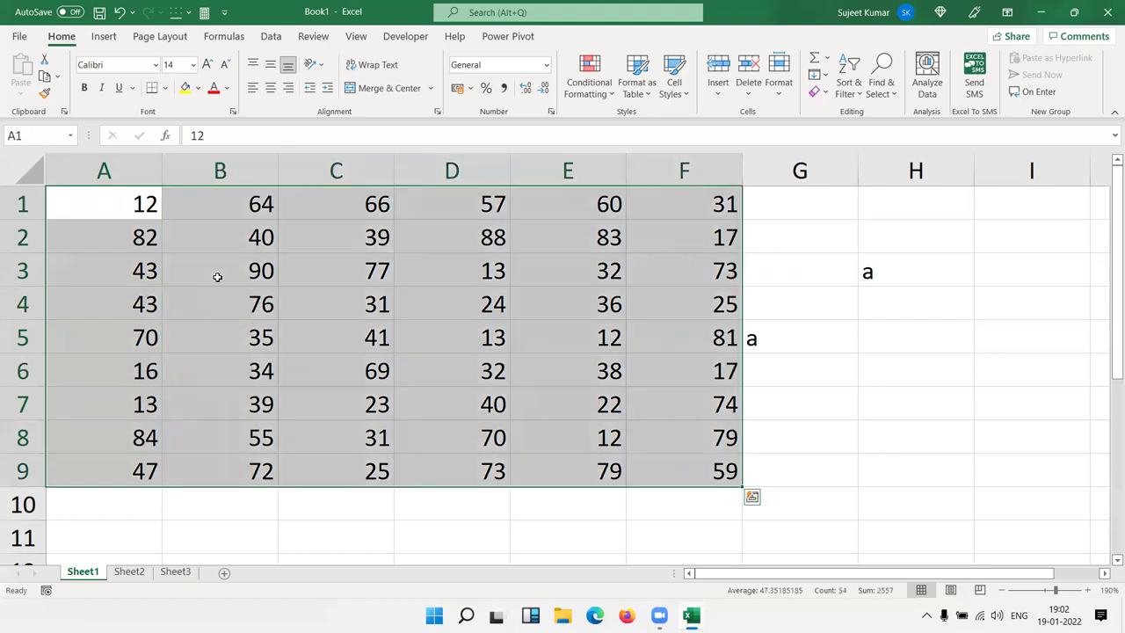
key("ctrl+Home")
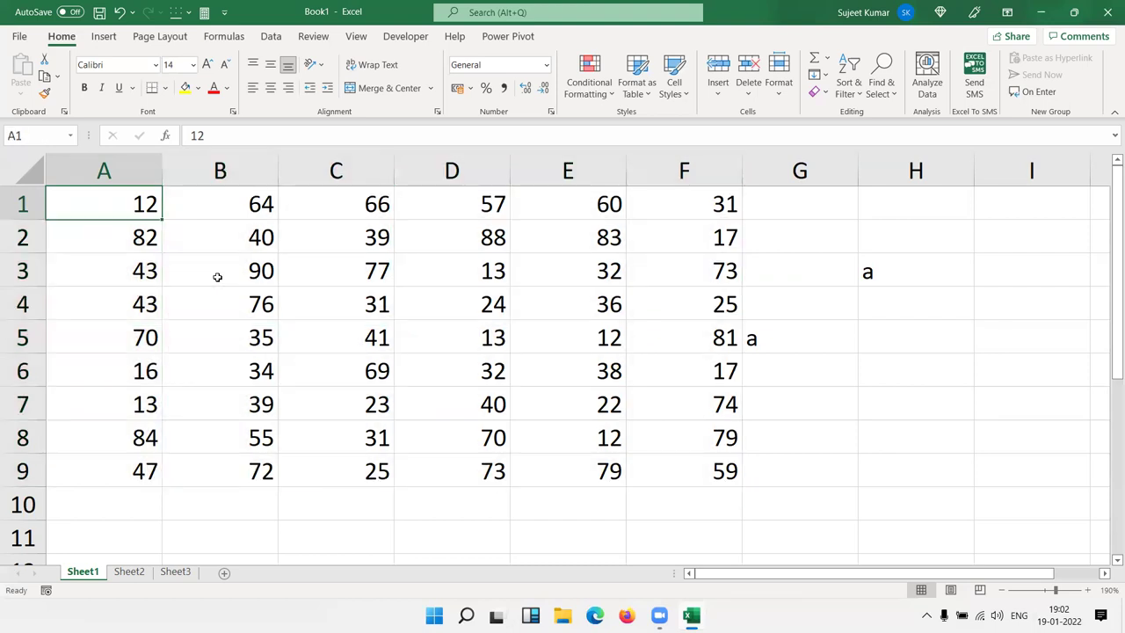
key("ctrl+shift+Right")
key("ctrl+shift+Down")
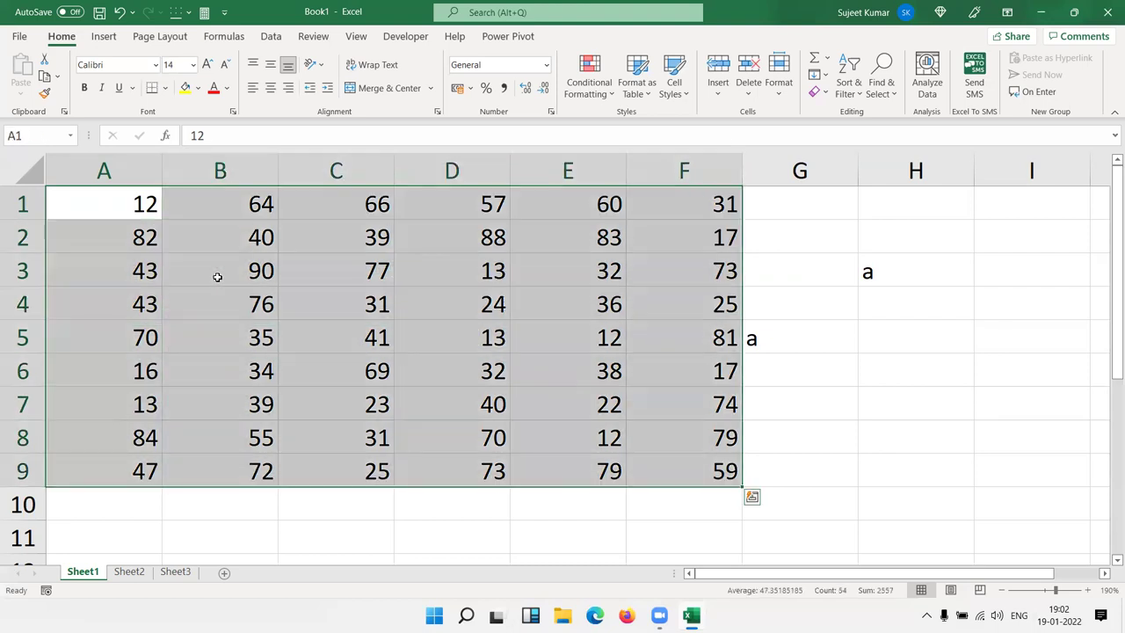
key("ctrl+Home")
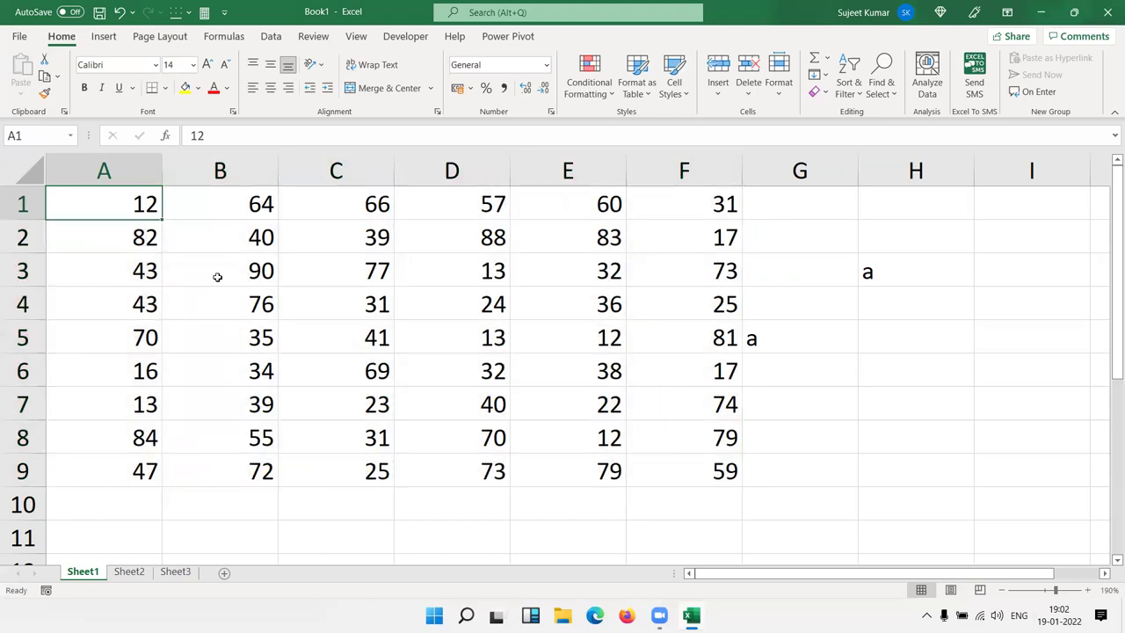
key("ctrl+shift+Right")
key("ctrl+shift+Down")
key("ctrl+Home")
Clear the value 70 from A5 and 66 from C1.
key("Down")
key("Down")
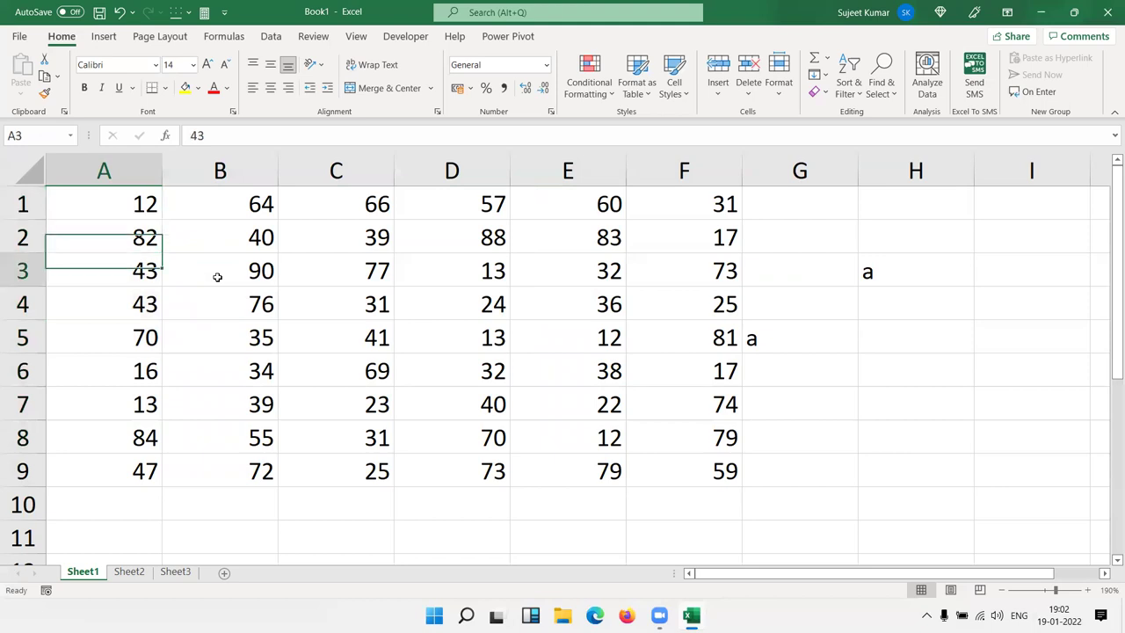
key("Down")
key("Down")
key("Delete")
key("Up")
key("Up")
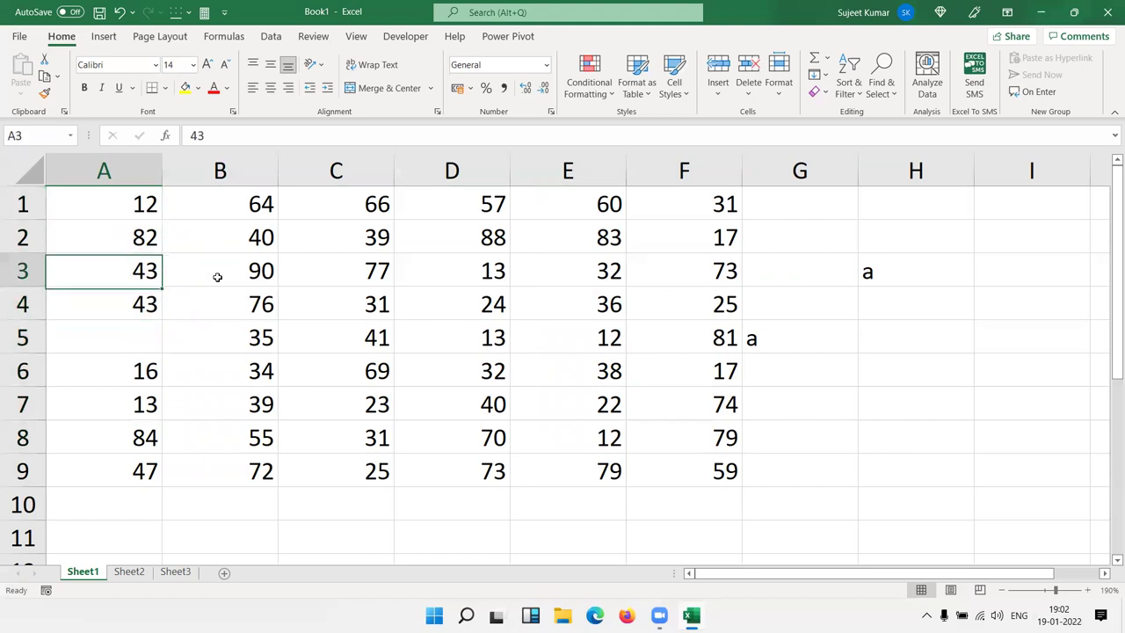
key("Up")
key("Up")
key("Right")
key("Right")
key("Delete")
key("Left")
key("Left")
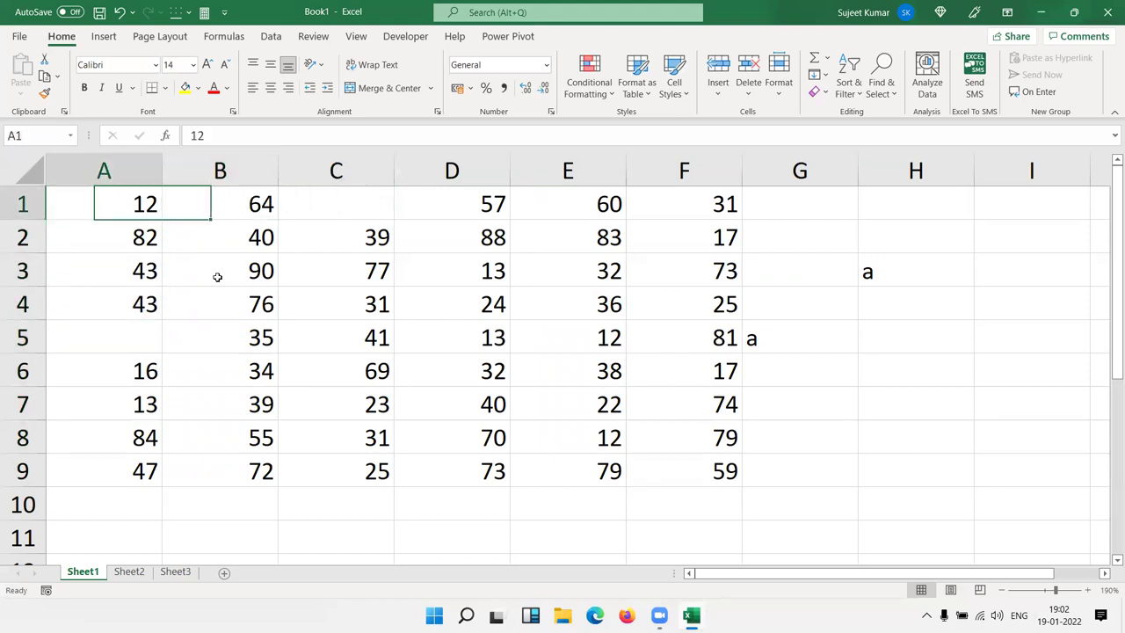
Extend selections from A1 with Shift+arrows to A1:B4, then move to A5 and turn on End mode.
key("shift+Right")
key("shift+Right")
key("shift+Right")
key("shift+Down")
key("shift+Down")
key("shift+Down")
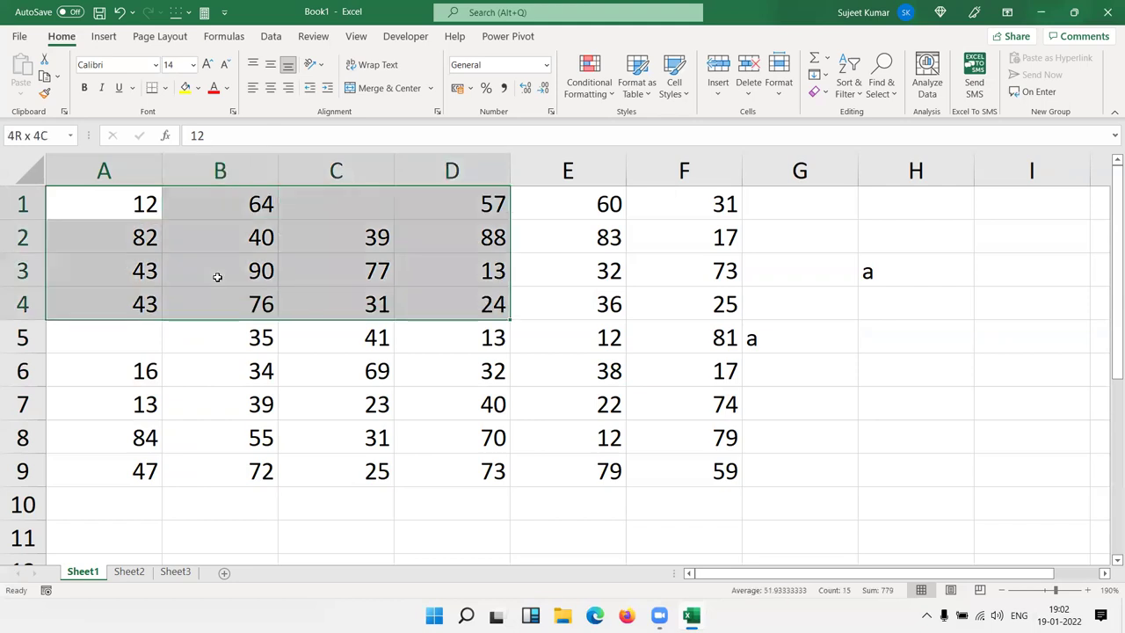
key("shift+Up")
key("shift+Up")
key("shift+Up")
key("shift+Left")
key("shift+Left")
key("shift+Left")
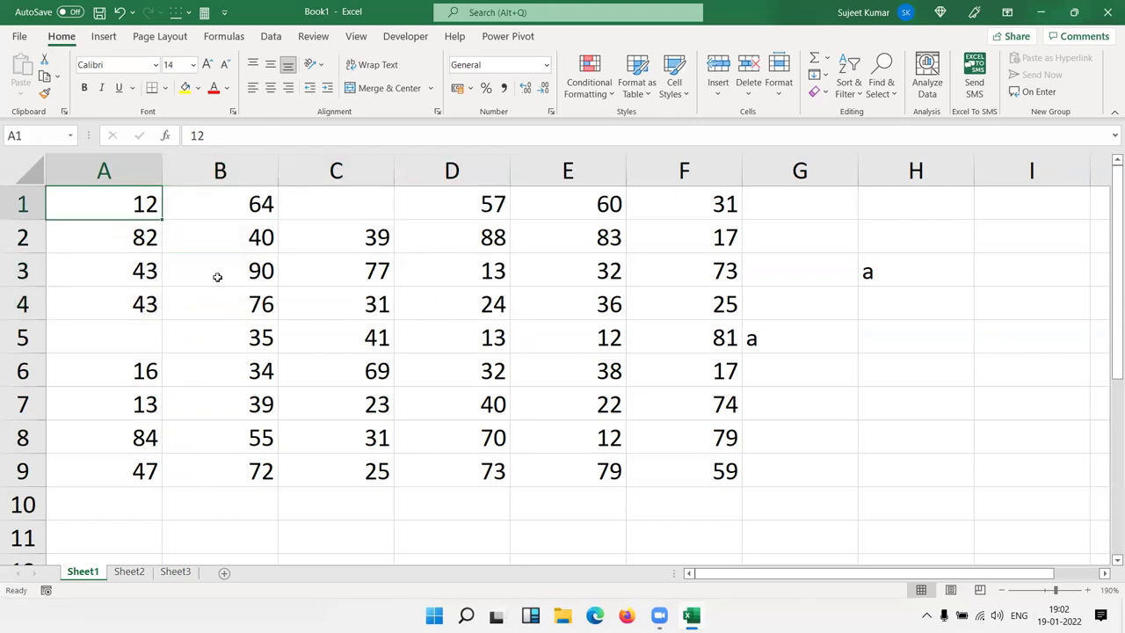
key("shift+Right")
key("shift+Down")
key("shift+Down")
key("shift+Down")
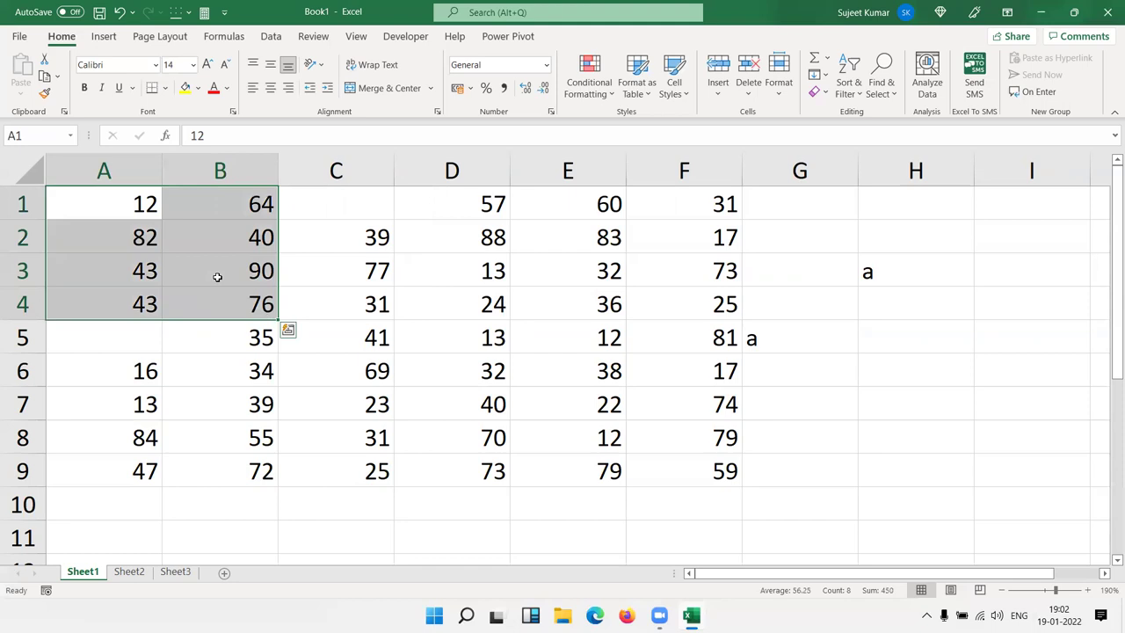
key("Down")
key("Down")
key("Down")
key("Down")
key("End")
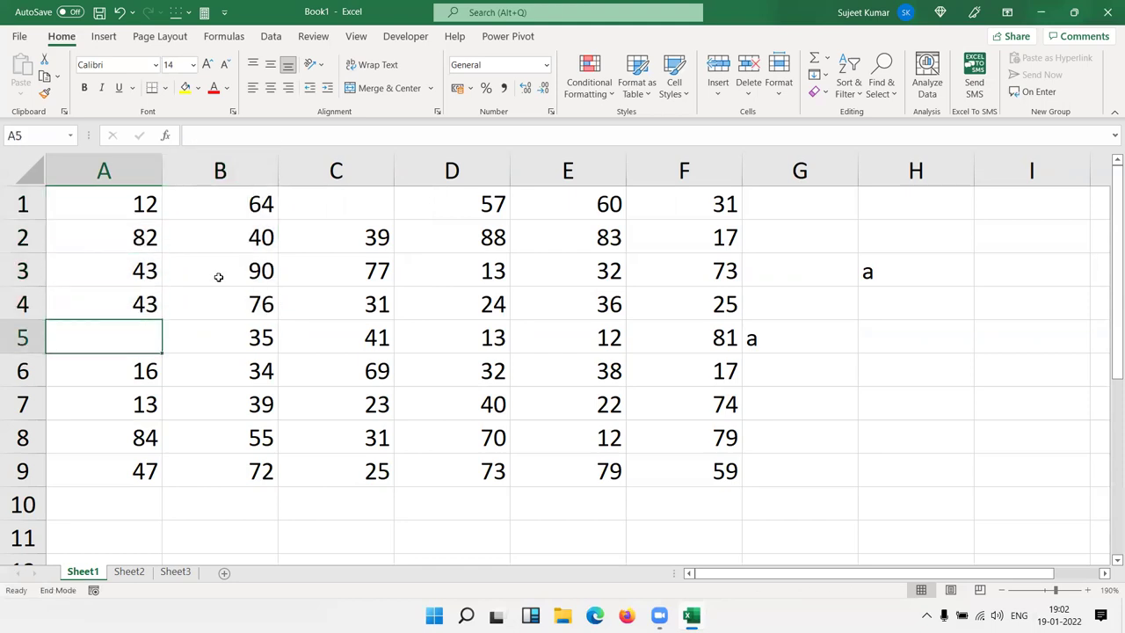
left_click(139, 208)
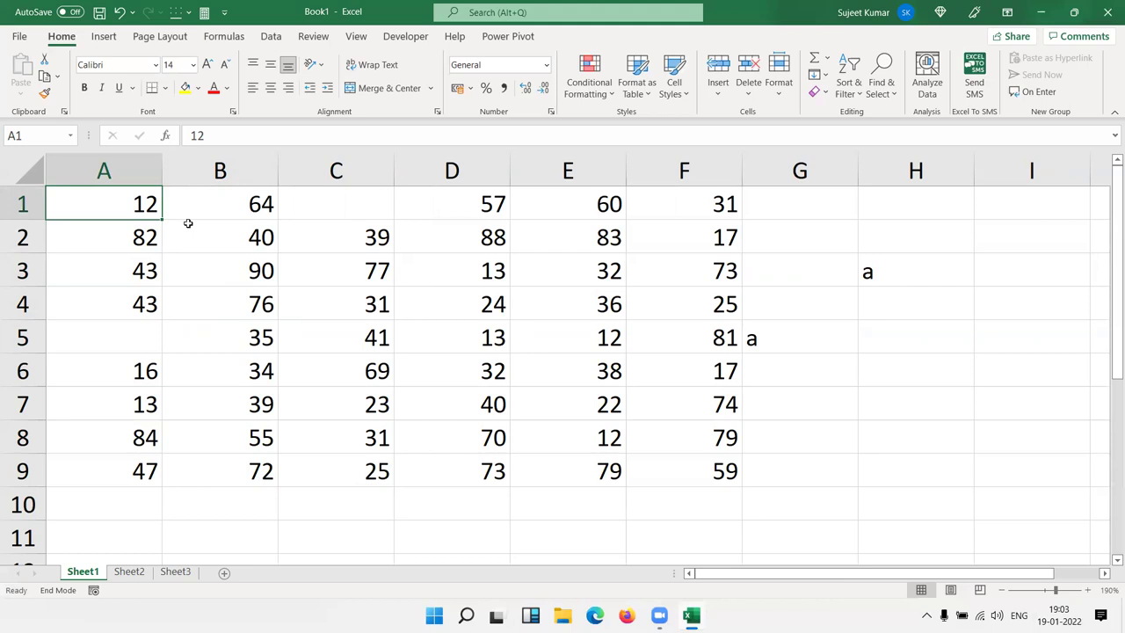
key("End")
key("Down")
key("Up")
key("End")
key("Right")
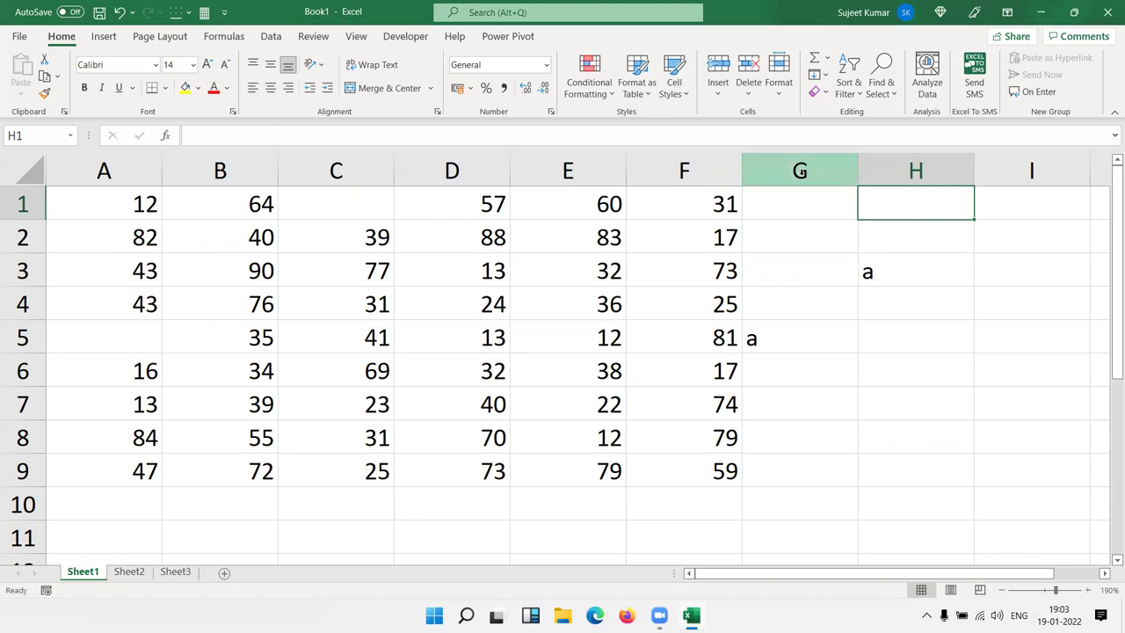
left_click(800, 170)
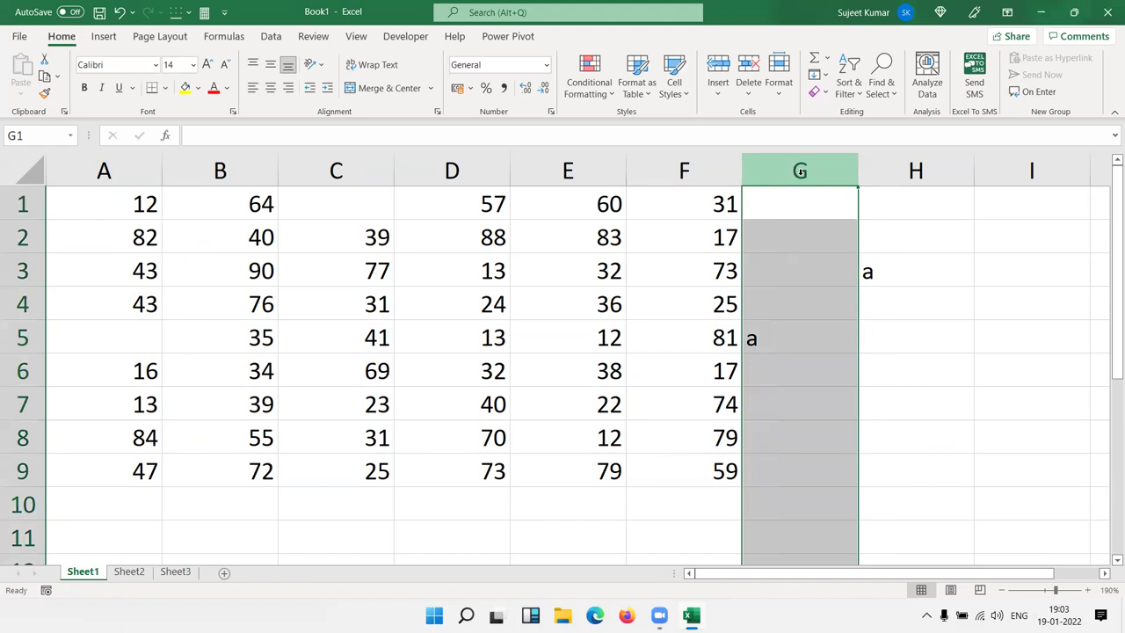
left_click(903, 167)
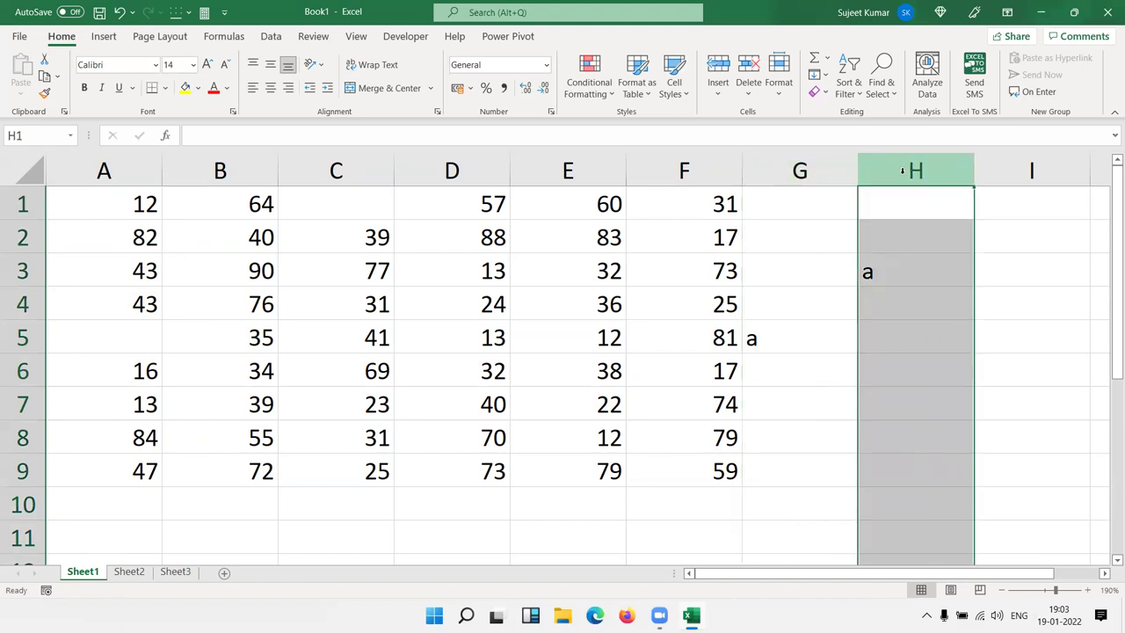
left_click(925, 212)
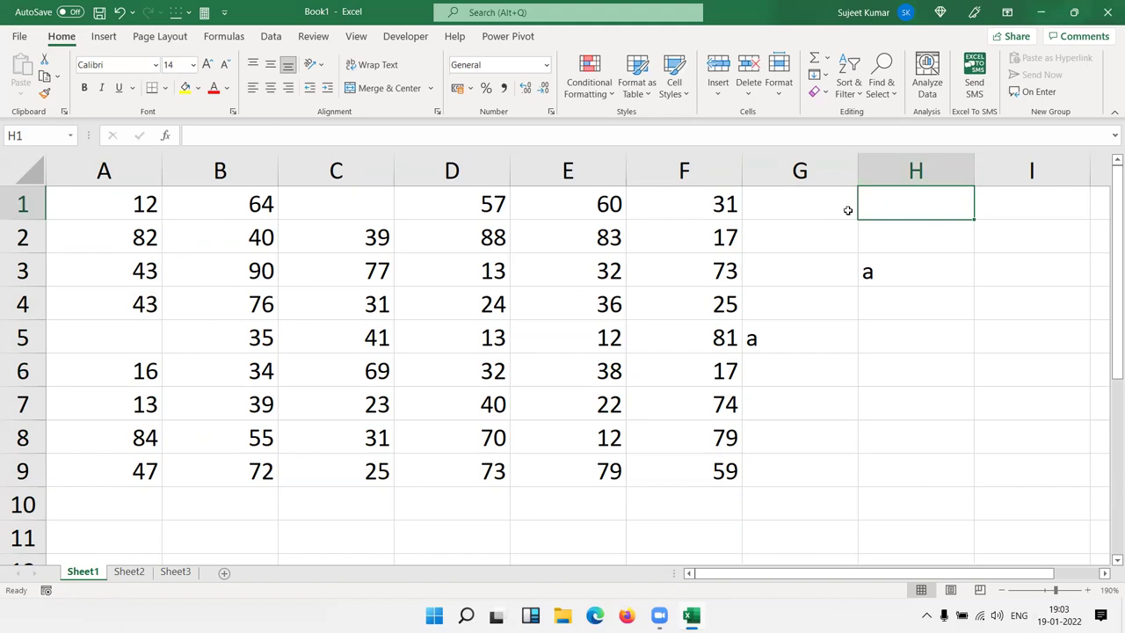
key("ctrl+Home")
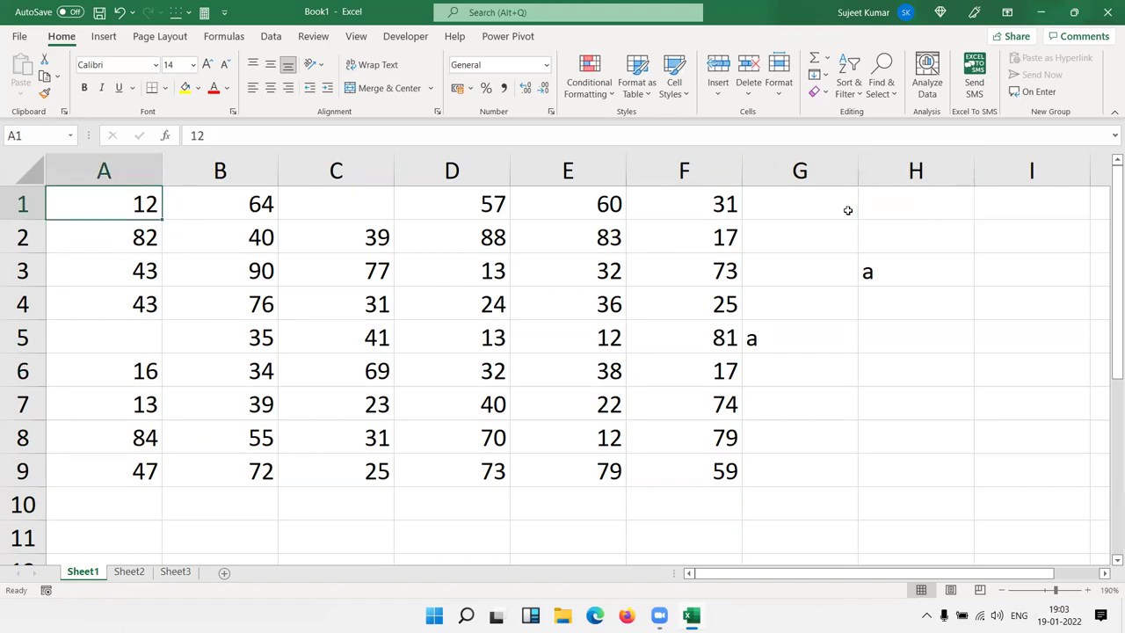
key("Right")
key("Right")
key("Right")
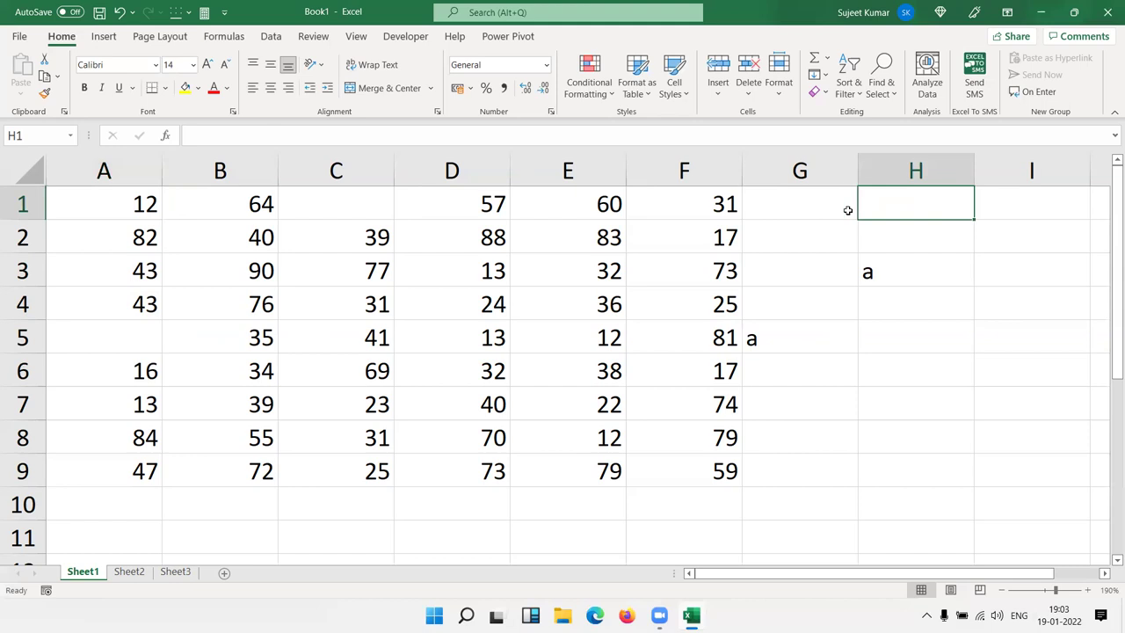
key("ctrl+Home")
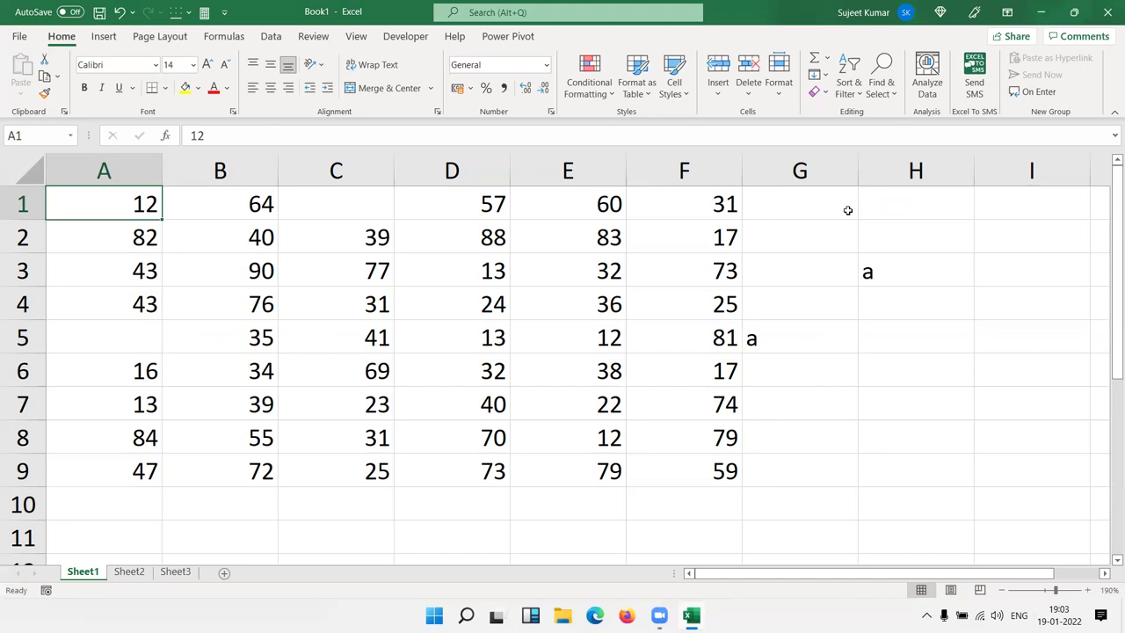
key("ctrl+End")
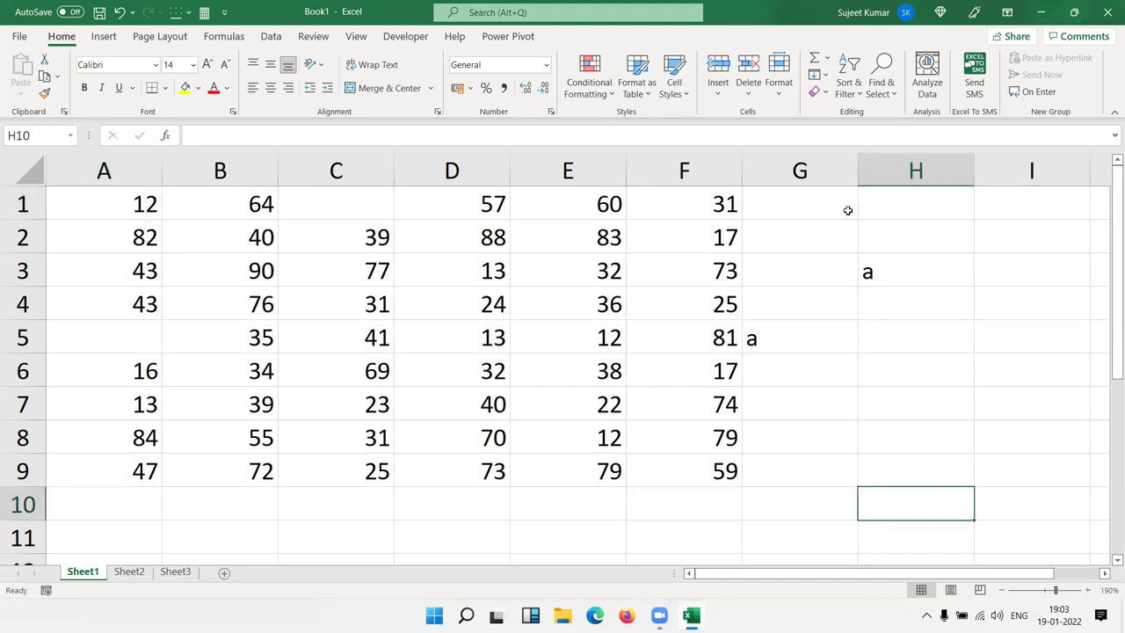
key("ctrl+Home")
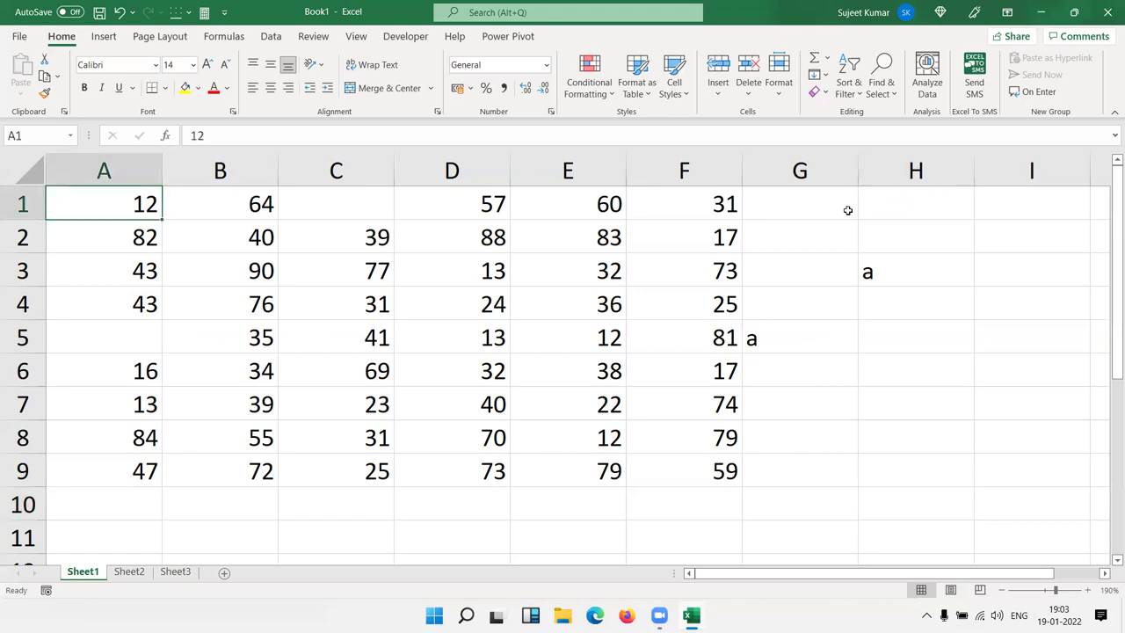
key("ctrl+End")
key("ctrl+Home")
key("ctrl+End")
key("ctrl+Home")
key("ctrl+shift+End")
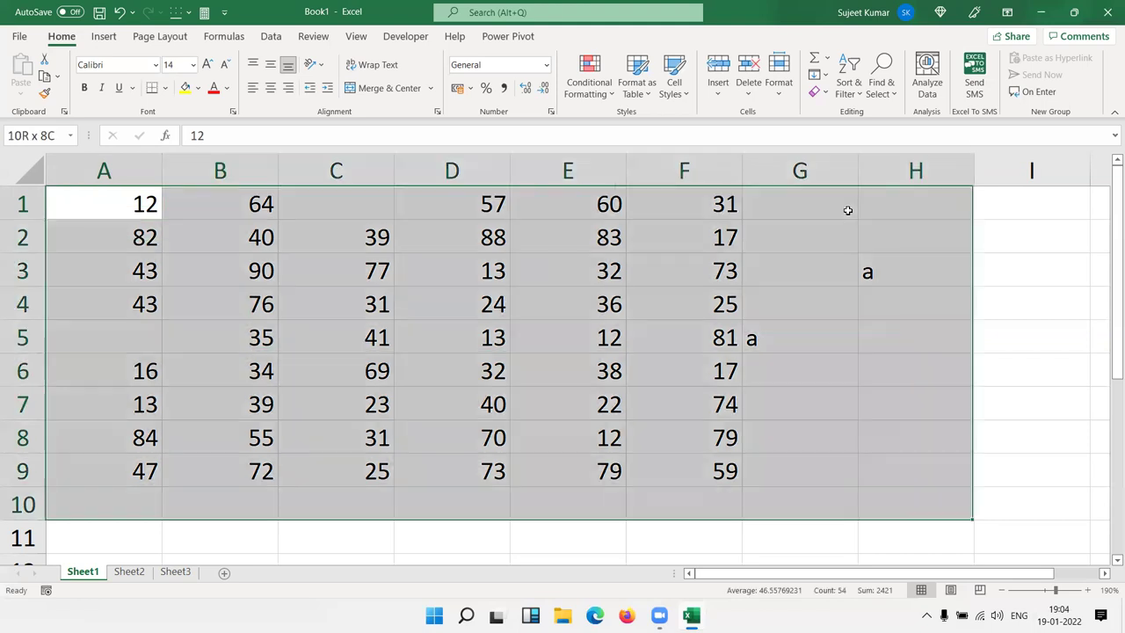
left_click(722, 469)
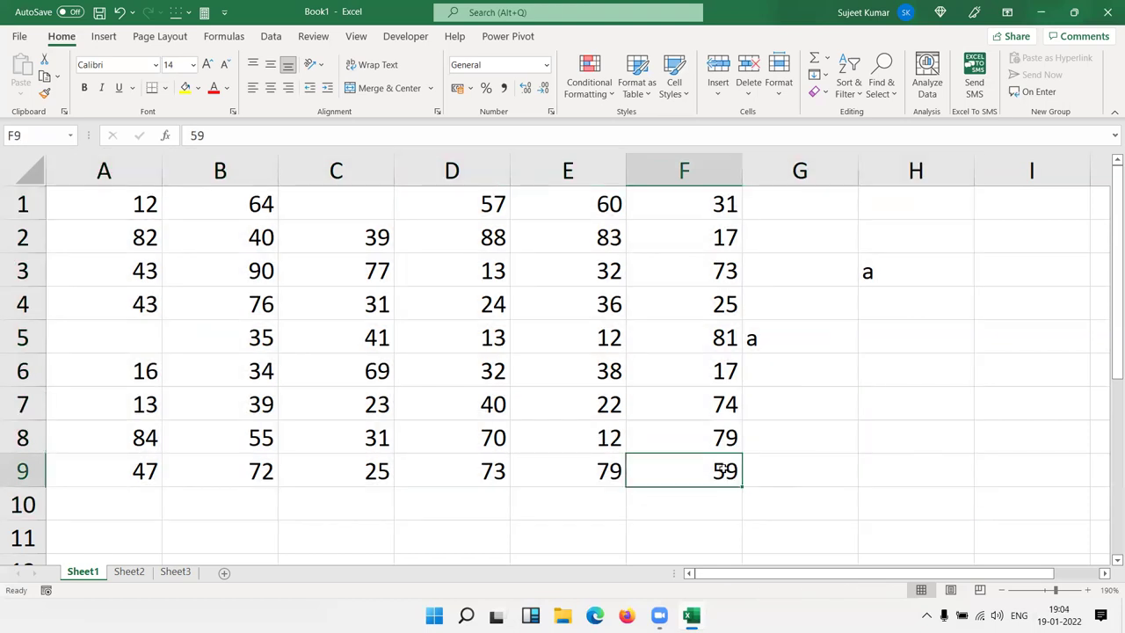
key("ctrl+shift+Home")
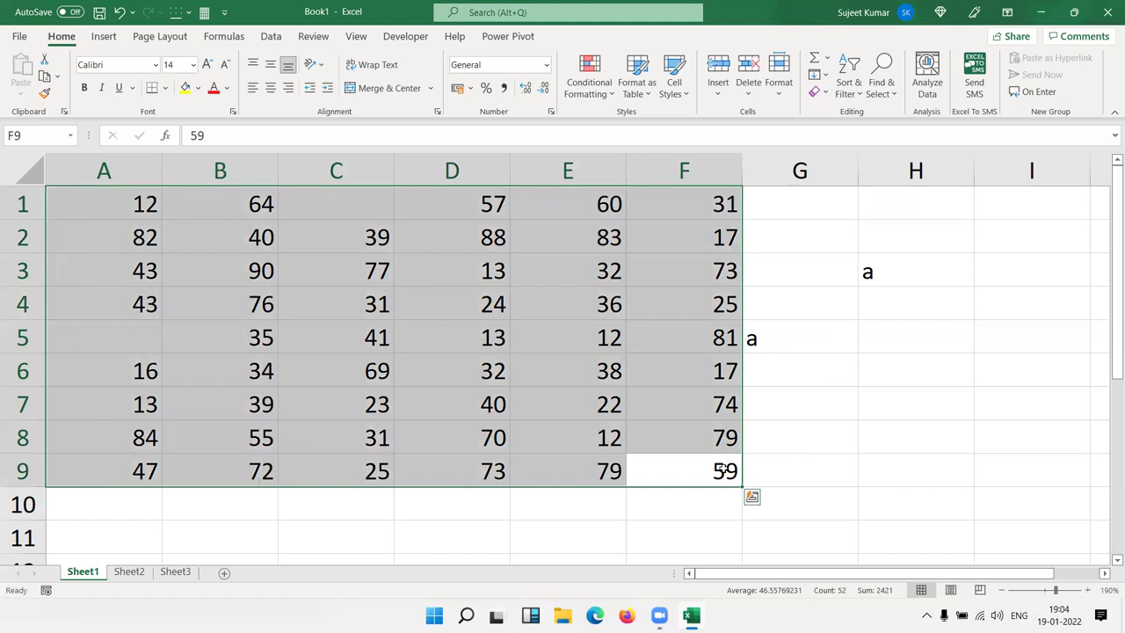
left_click(460, 342)
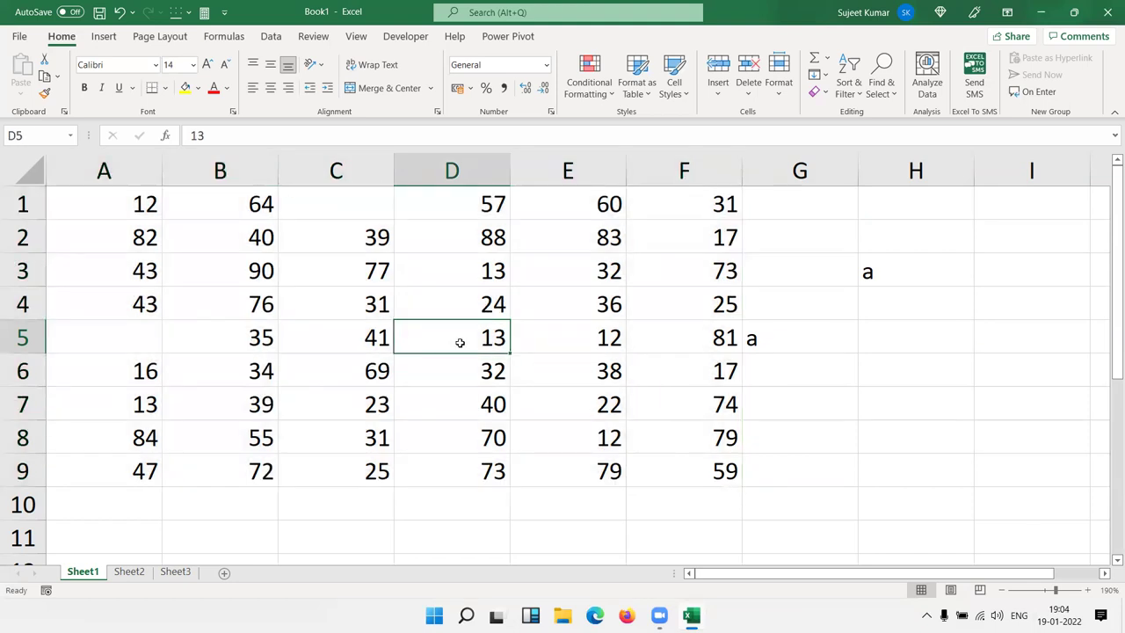
key("ctrl+shift+Home")
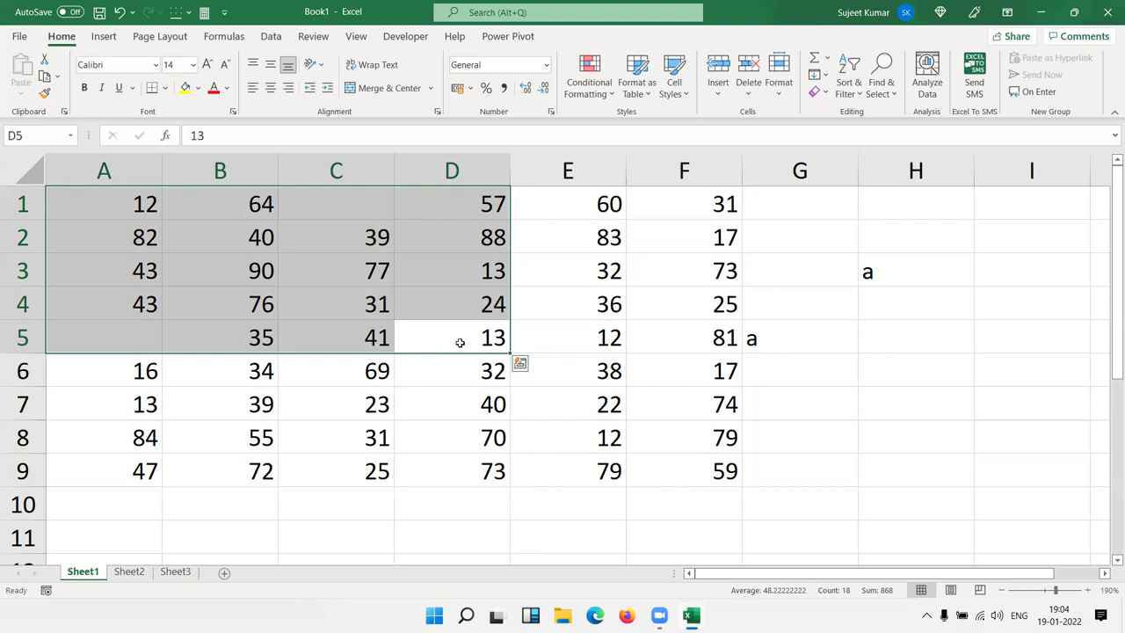
Enter 25 in C1 and 65 in A5, then return to A1.
left_click(364, 216)
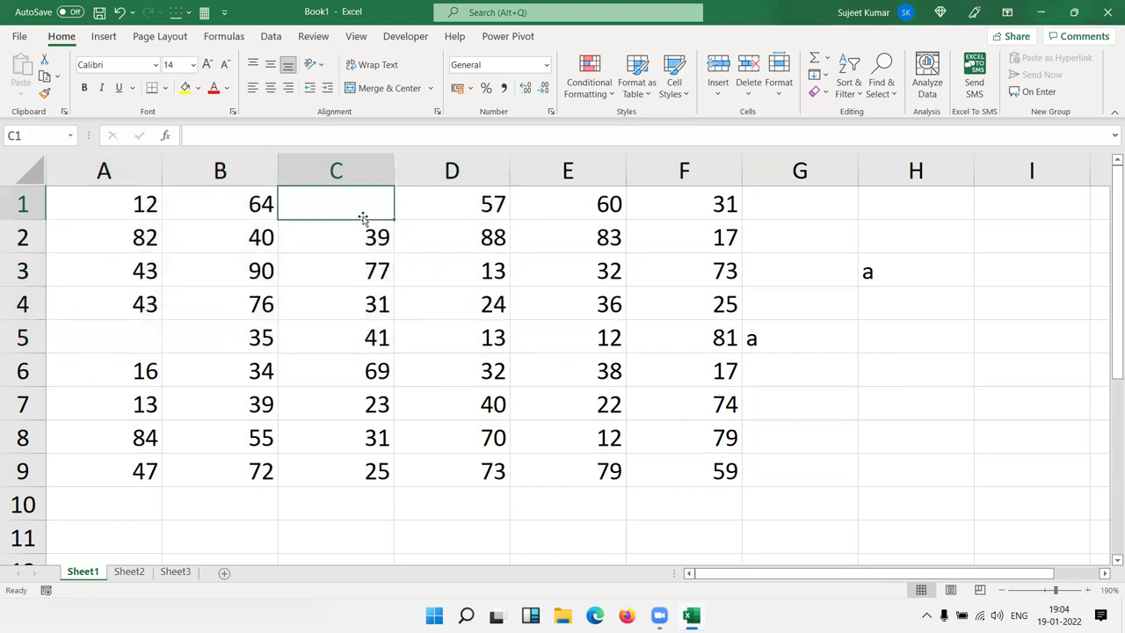
type("25")
left_click(135, 334)
type("65")
left_click(279, 337)
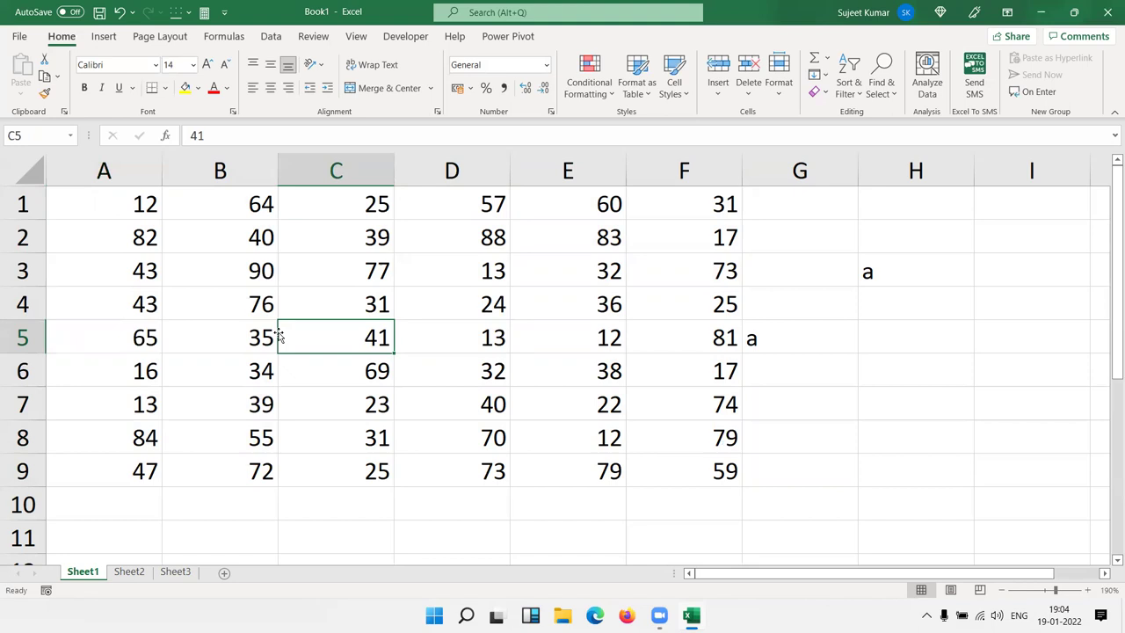
left_click(126, 220)
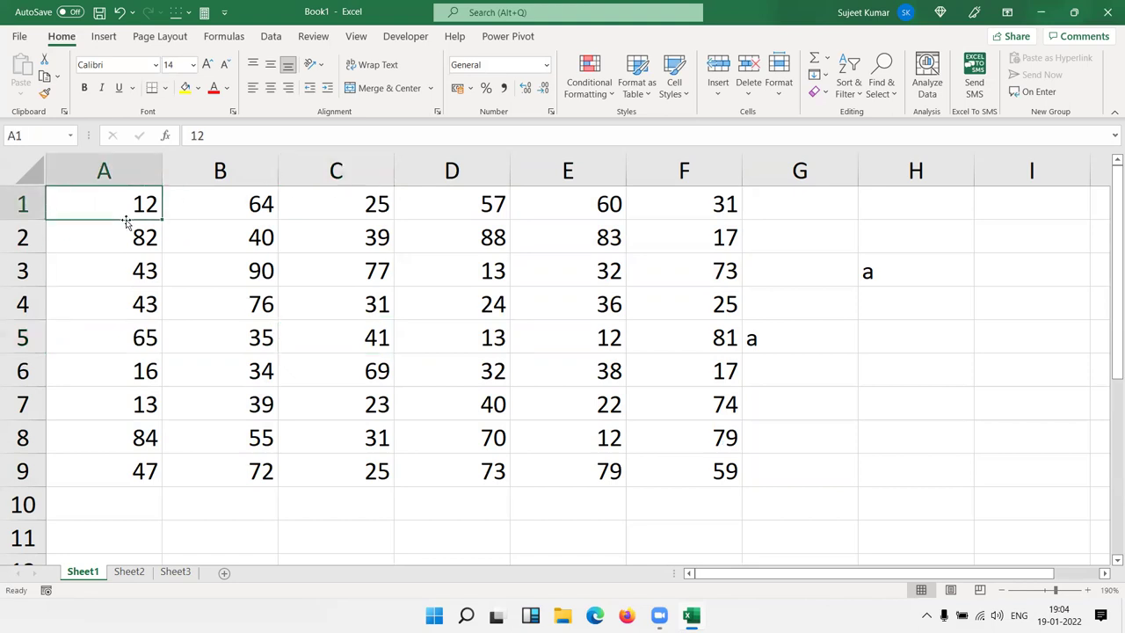
Build a scattered selection including B4:B5, F5:F6, F3, E3, D4:D8, C8 and A4.
left_click(323, 242, "ctrl")
left_click_drag(252, 312, 254, 338)
left_click(334, 369, "ctrl")
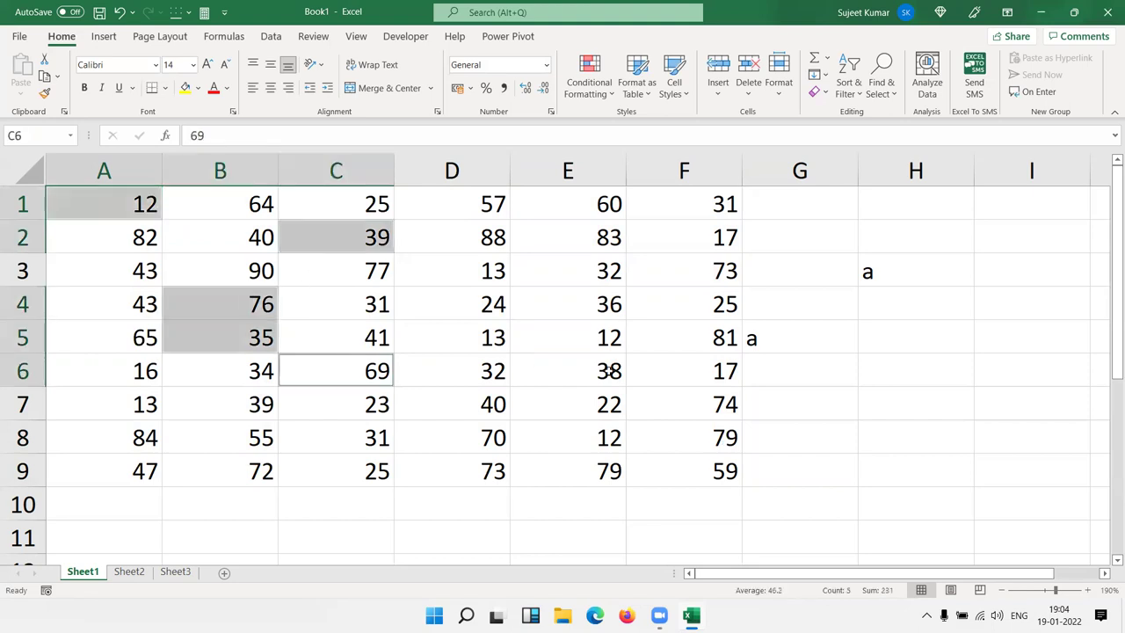
left_click_drag(653, 371, 723, 342)
left_click(686, 271, "ctrl")
left_click(584, 266, "ctrl")
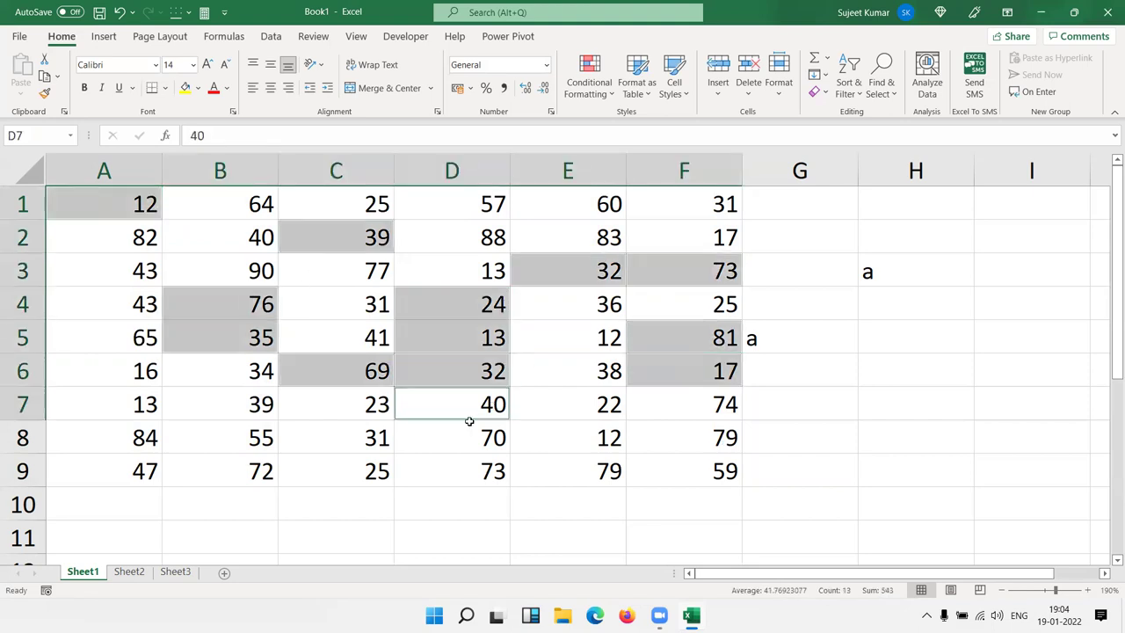
left_click_drag(466, 305, 466, 437)
left_click(336, 438, "ctrl")
left_click(115, 310, "ctrl")
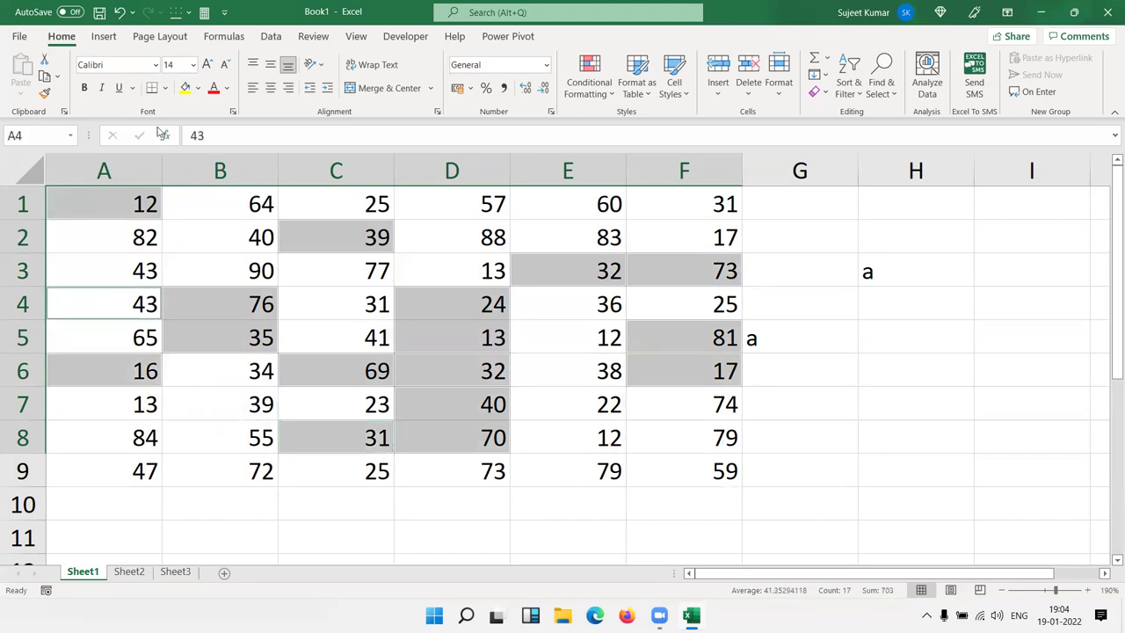
Fill the selection yellow, undo it, then try copying and dismiss the multiple-selections warning.
left_click(184, 89)
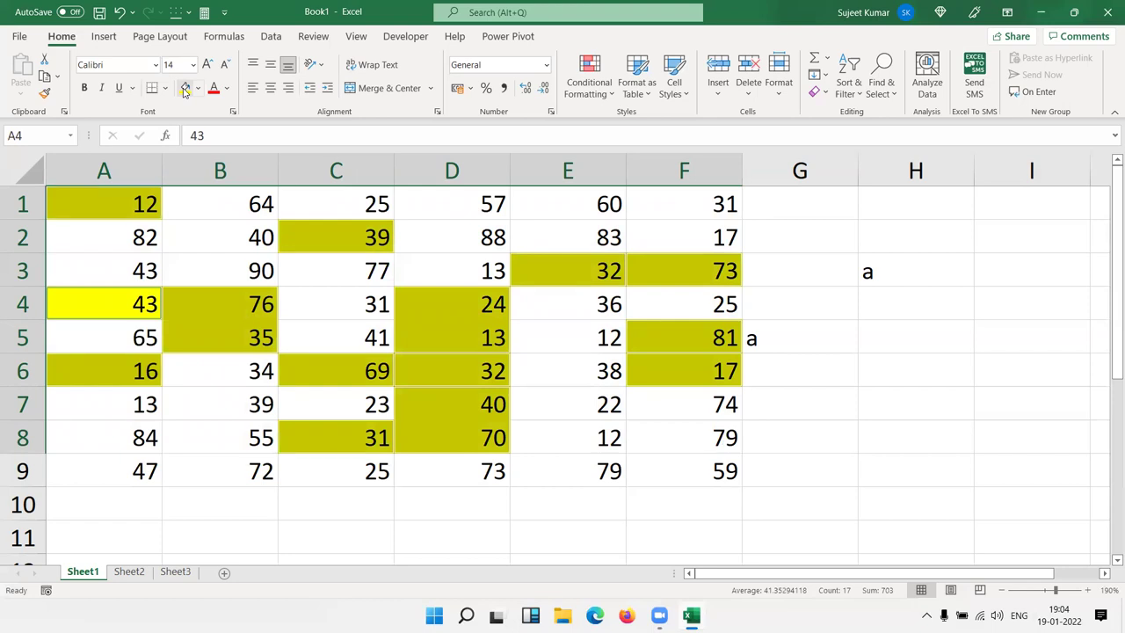
key("ctrl+z")
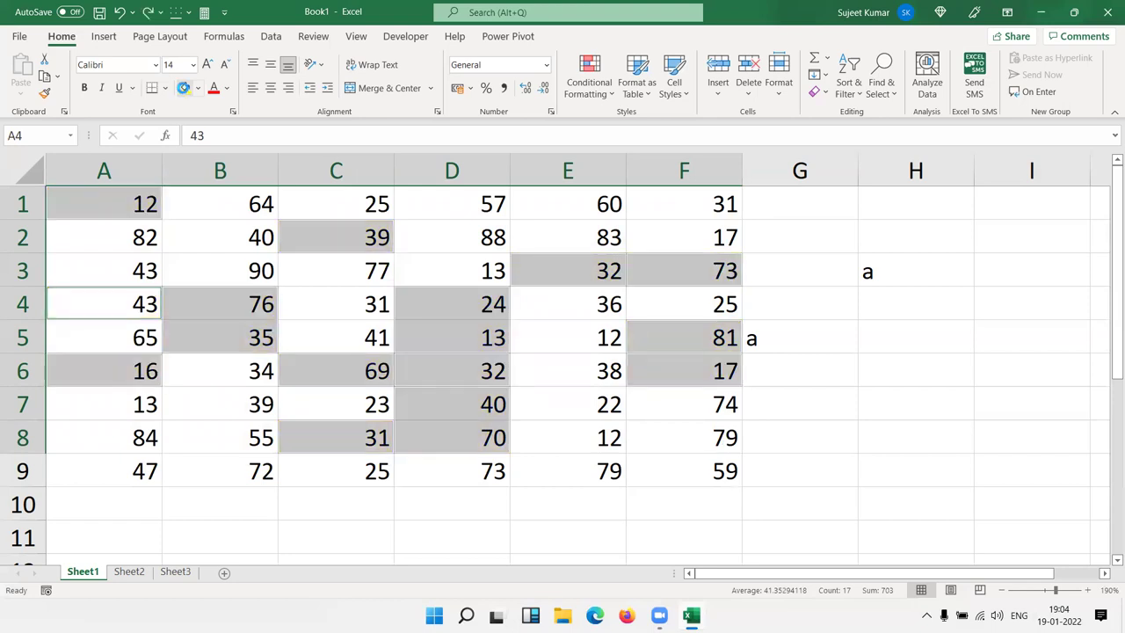
key("ctrl+c")
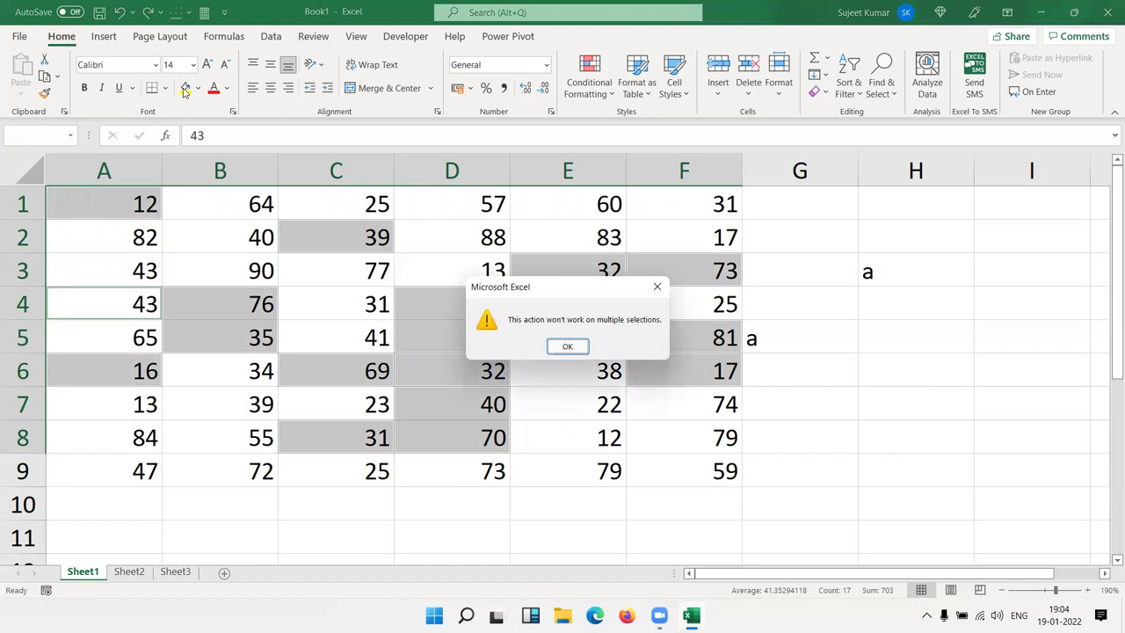
key("Return")
Multi-select a dozen scattered cells from B2 to A4, then collapse to D6.
left_click(231, 240)
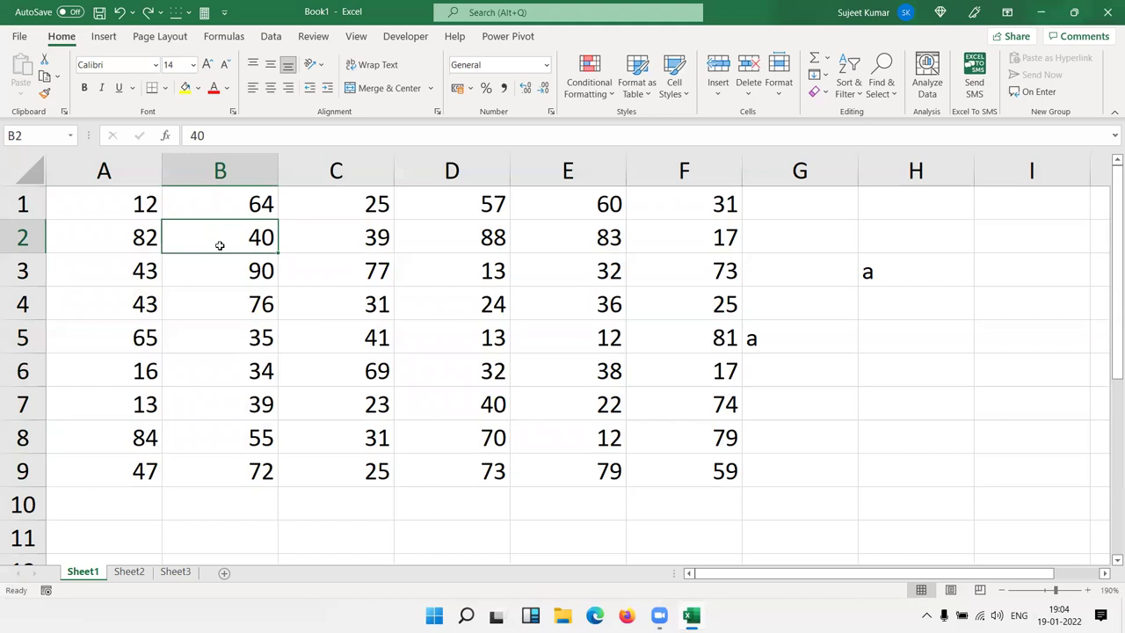
left_click(227, 302, "ctrl")
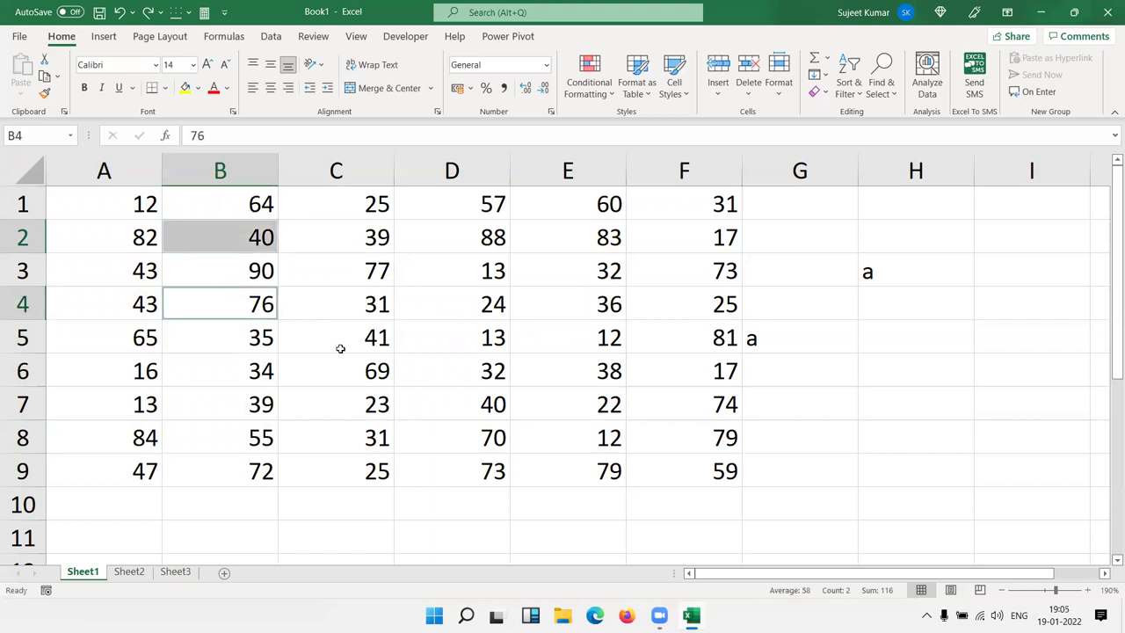
left_click(341, 346, "ctrl")
left_click(429, 302, "ctrl")
left_click(527, 255, "ctrl")
left_click(685, 304, "ctrl")
left_click(686, 337, "ctrl")
left_click(572, 371, "ctrl")
left_click(695, 371, "ctrl")
left_click(351, 404, "ctrl")
left_click(211, 400, "ctrl")
left_click(139, 373, "ctrl")
left_click(114, 301, "ctrl")
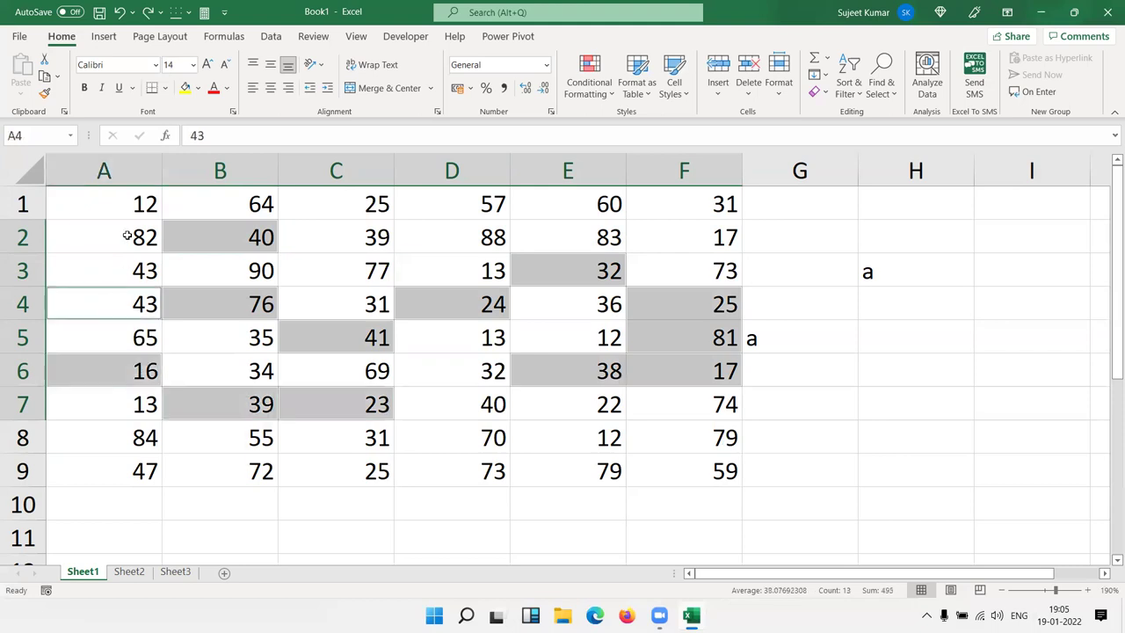
left_click(127, 236, "ctrl")
left_click(482, 360)
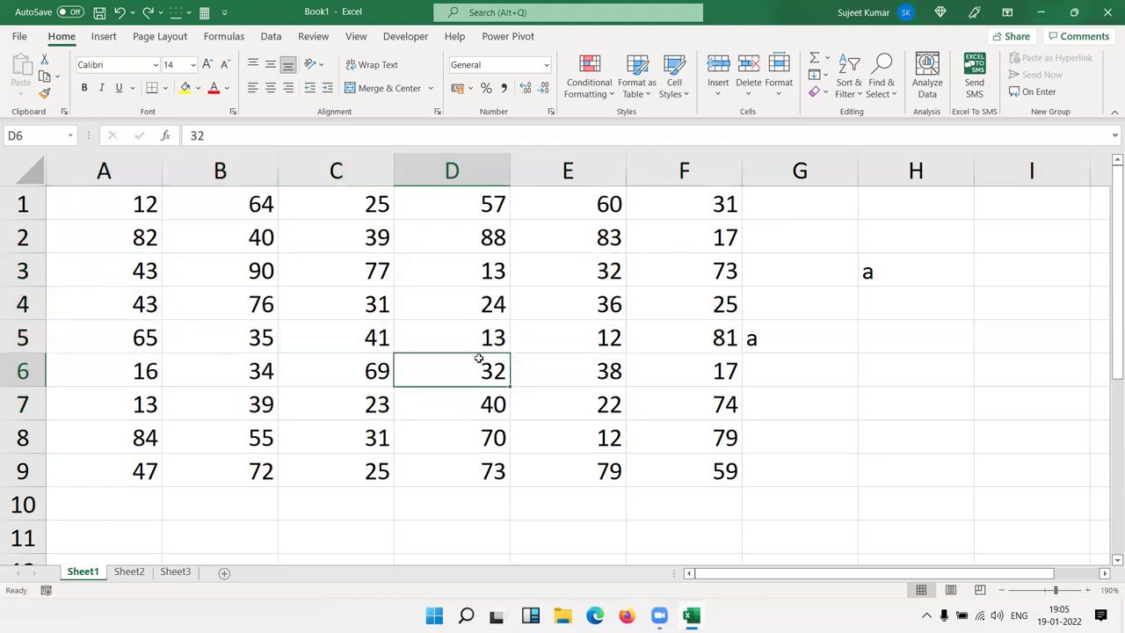
Multi-select B3, B5, C6, D5, E4, F3 and E3, then collapse and return to A1.
left_click(177, 275)
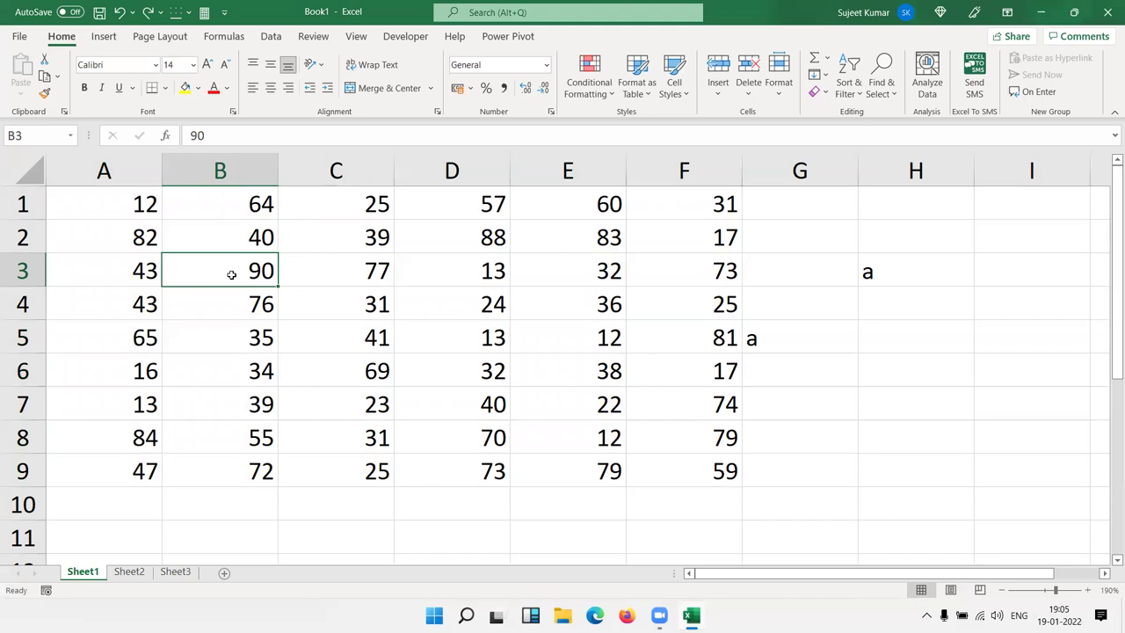
left_click(228, 336, "ctrl")
left_click(351, 369, "ctrl")
left_click(466, 332, "ctrl")
left_click(580, 303, "ctrl")
left_click(642, 272, "ctrl")
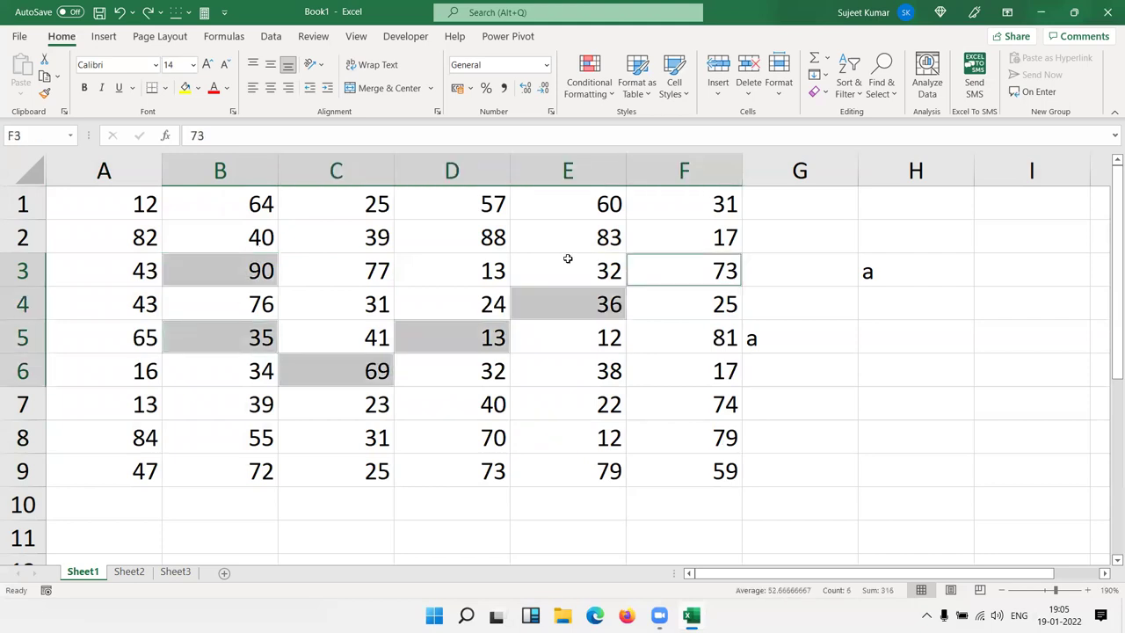
left_click(568, 258, "ctrl")
left_click(470, 306)
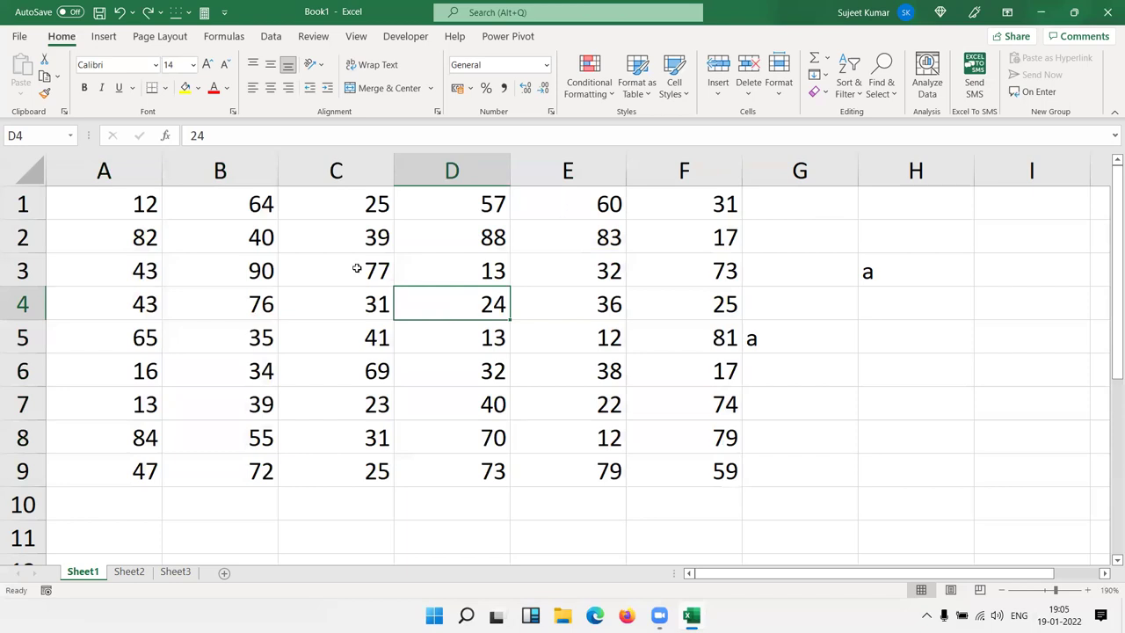
left_click(135, 206)
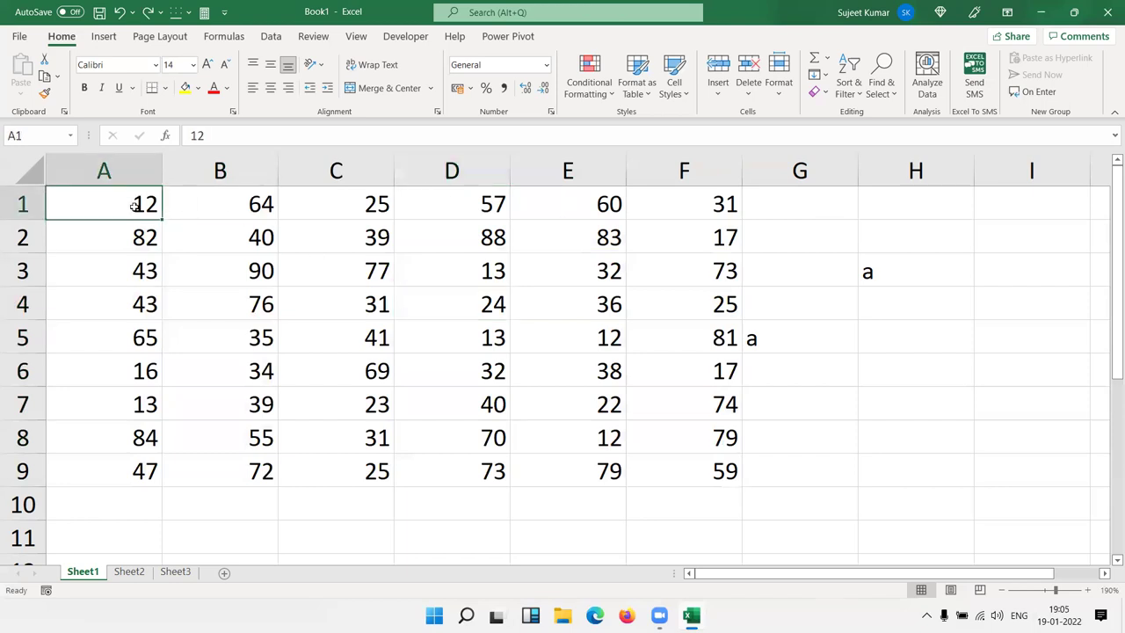
Copy the non-adjacent cells A1, C1 and E1, then cancel the copy.
left_click(342, 215, "ctrl")
left_click(624, 209, "ctrl")
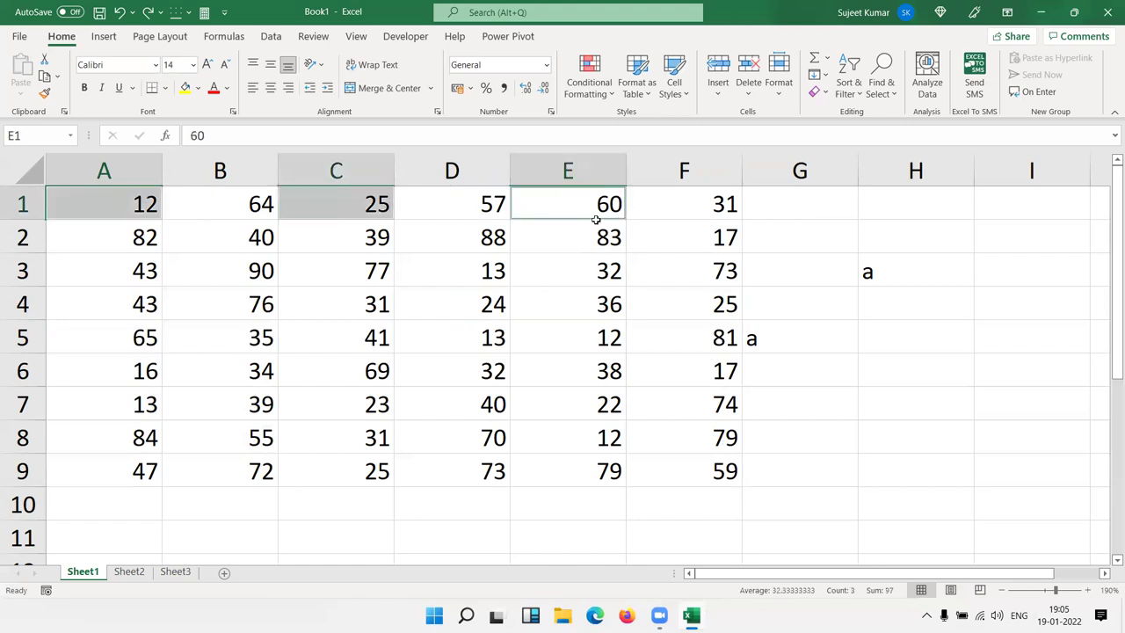
key("ctrl+c")
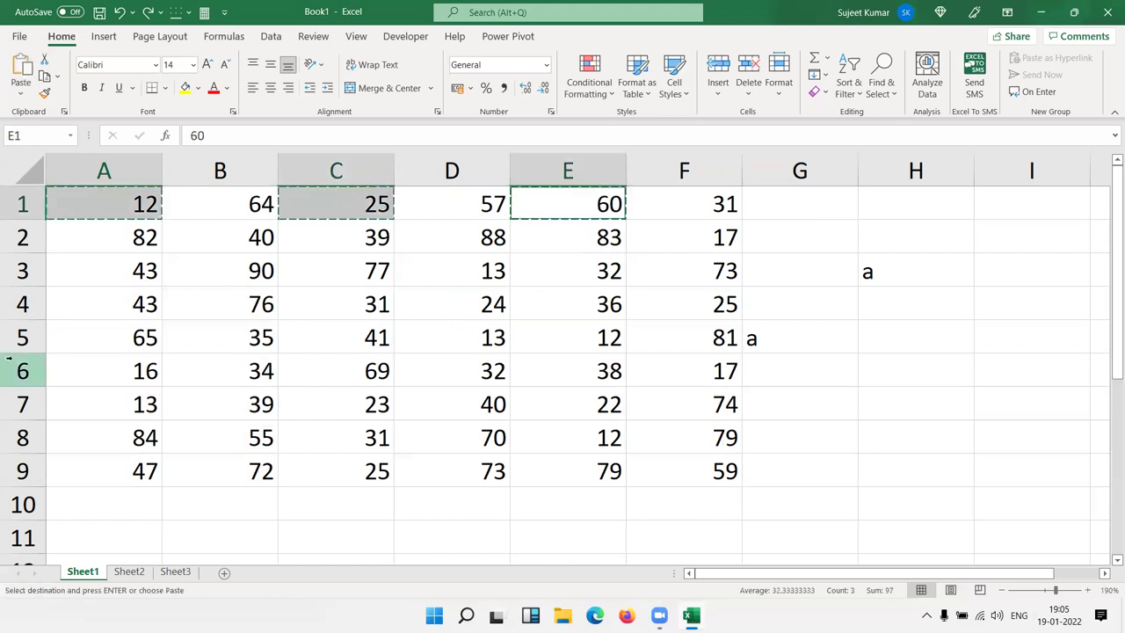
left_click(527, 258)
Select the column ranges A1:A3 and D1:D3 together and copy them.
left_click(478, 277)
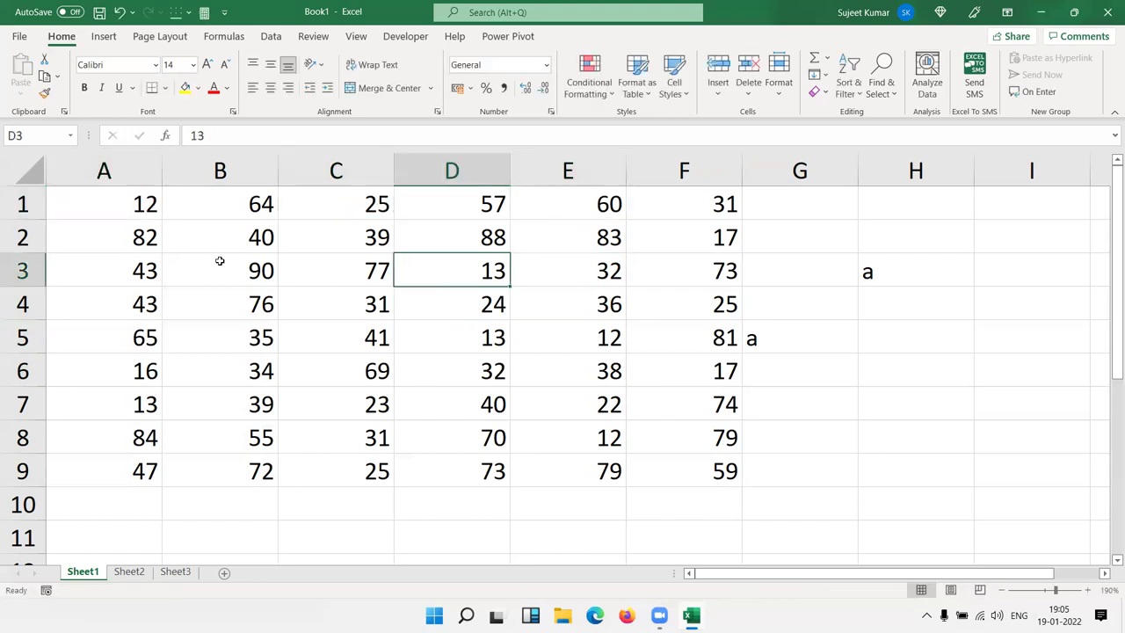
left_click_drag(121, 202, 117, 265)
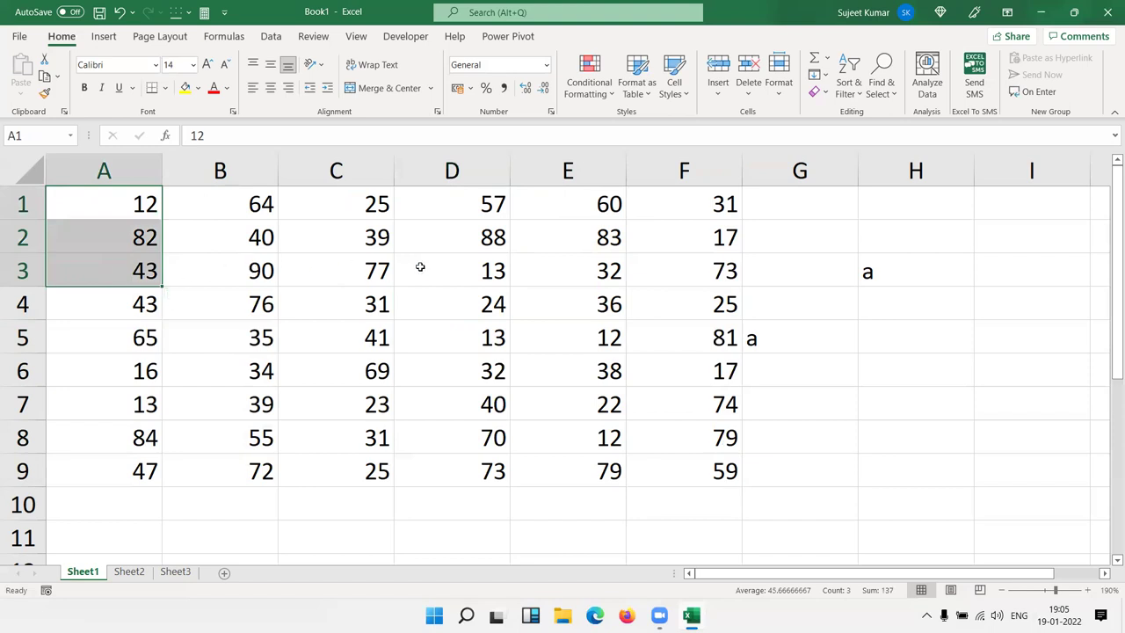
left_click_drag(469, 211, 481, 269)
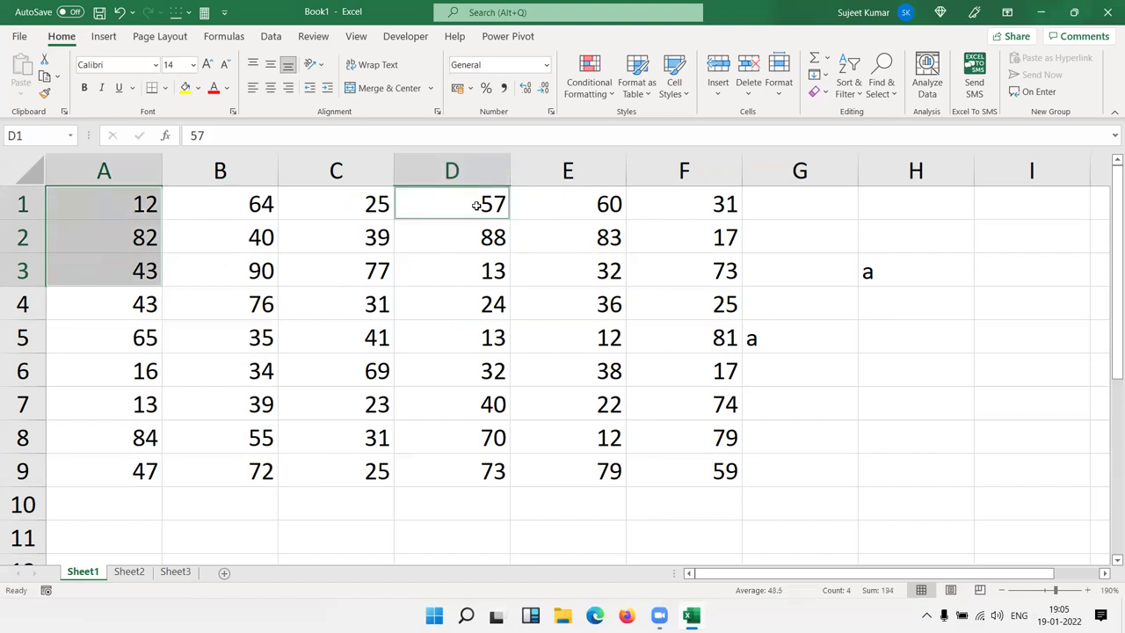
key("ctrl+c")
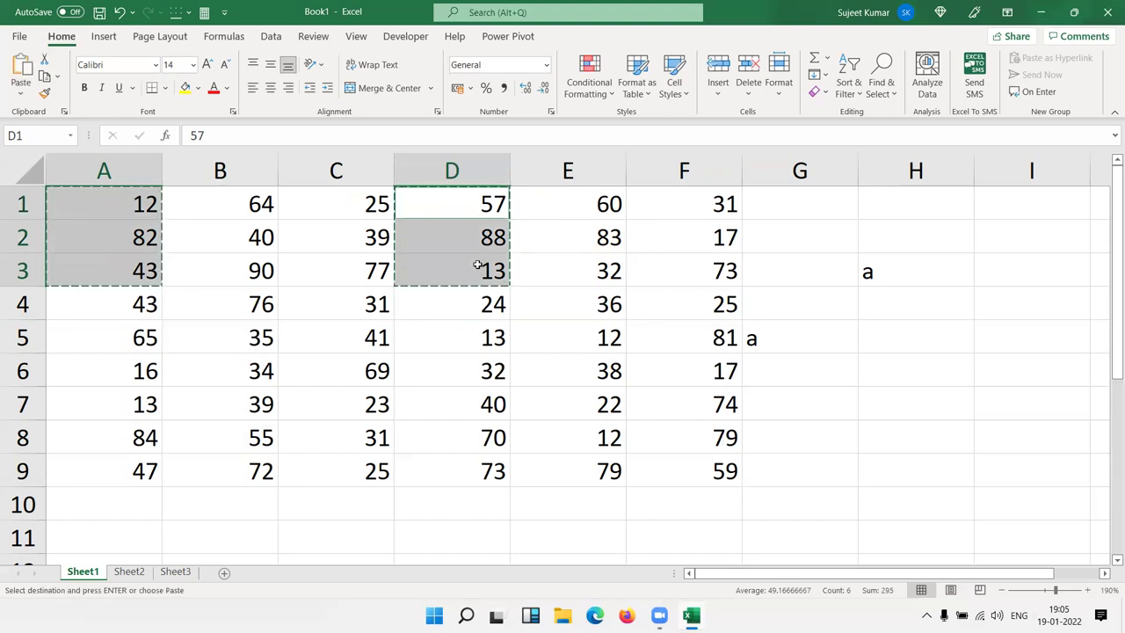
Overwrite D1 with a stray backtick, then select A1:A3 together with B4:B6.
type("`")
key("Down")
key("Down")
left_click_drag(145, 208, 123, 264)
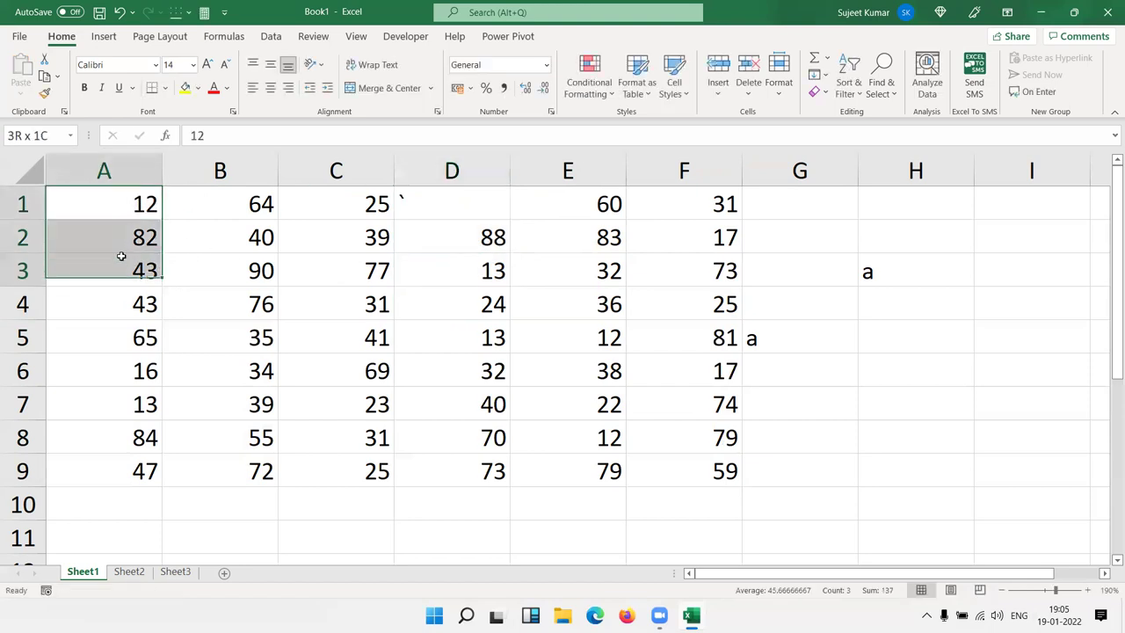
left_click_drag(270, 301, 189, 380, "ctrl")
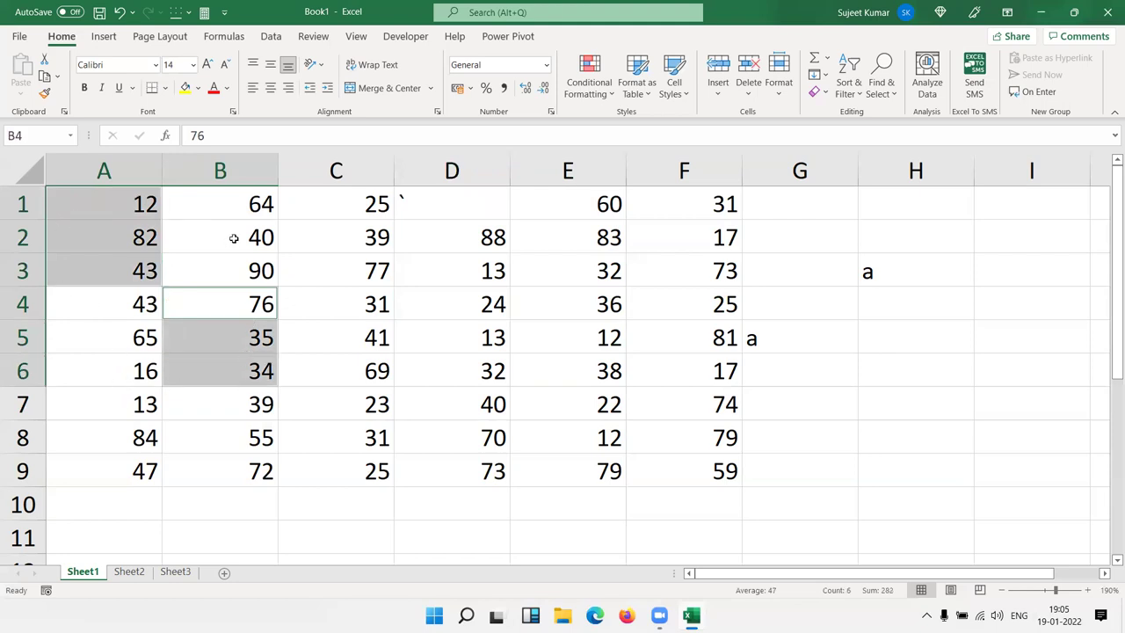
key("ctrl+c")
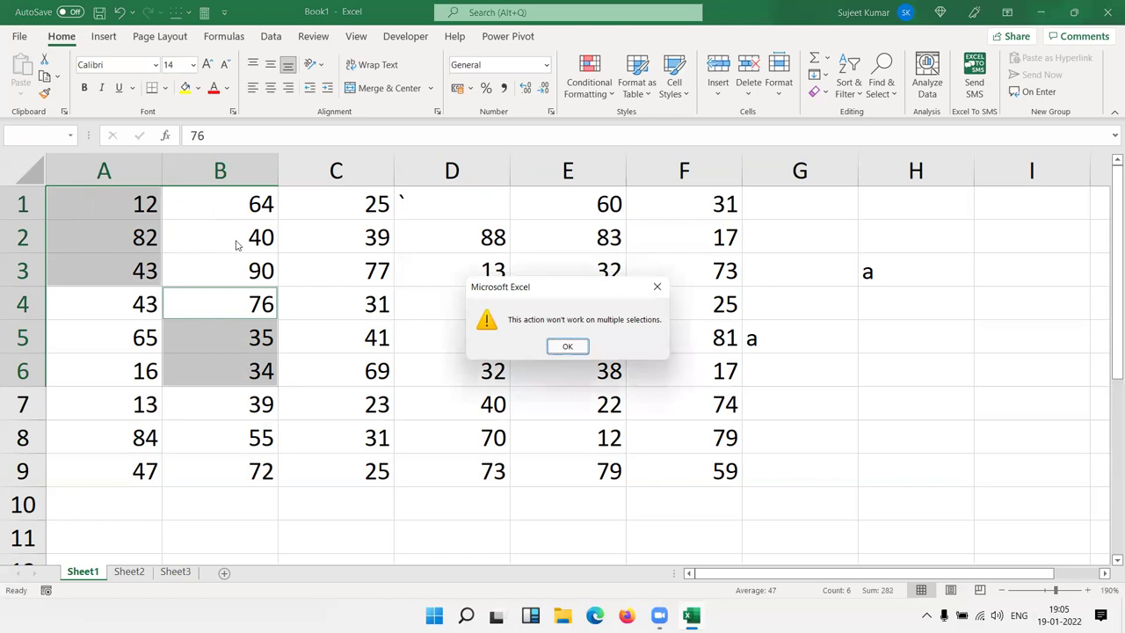
key("Return")
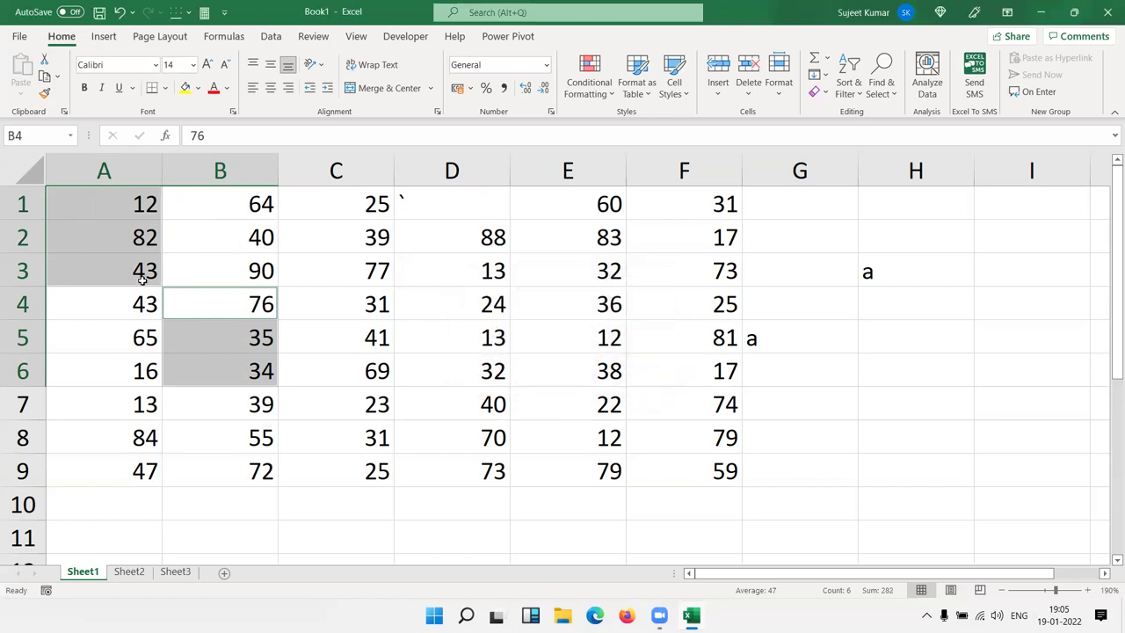
left_click(231, 267)
left_click_drag(141, 211, 133, 258)
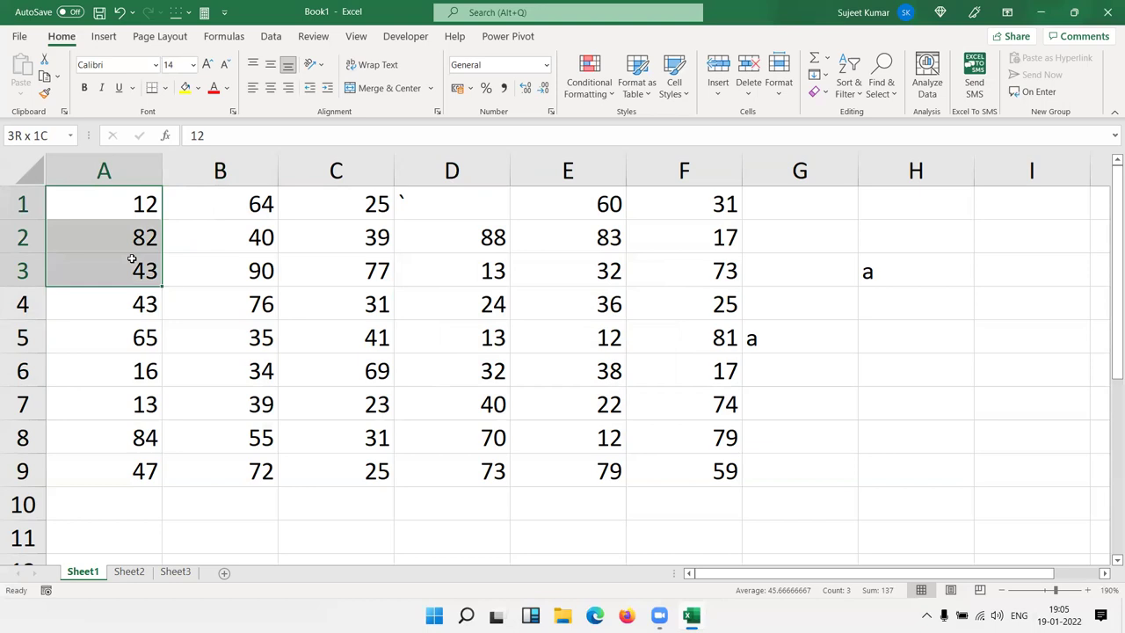
left_click_drag(241, 206, 244, 268, "ctrl")
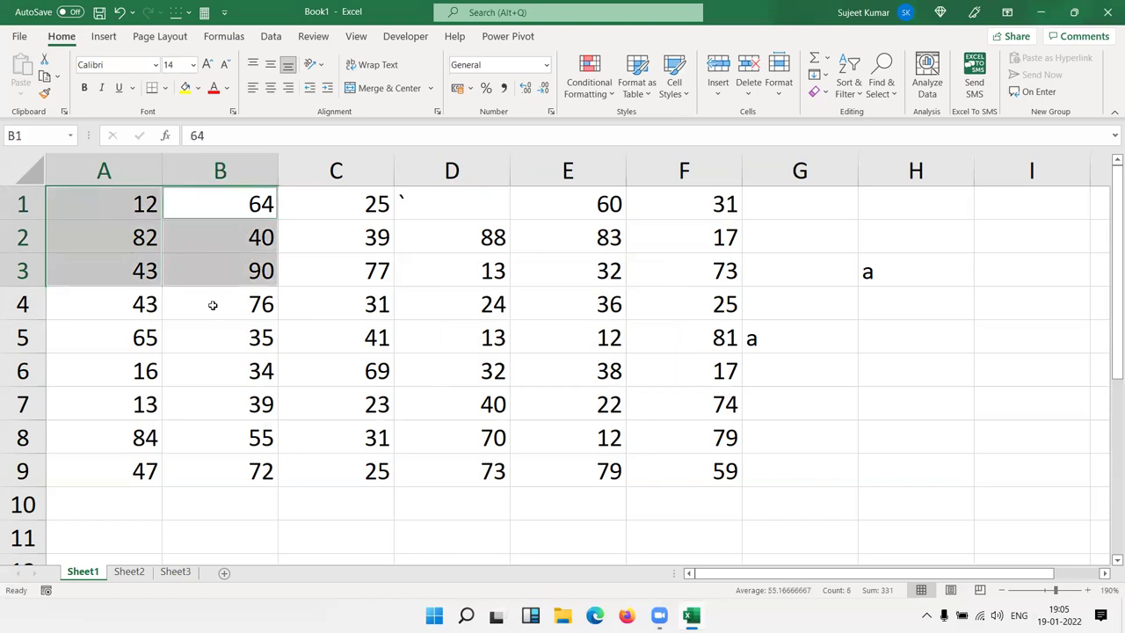
key("ctrl+c")
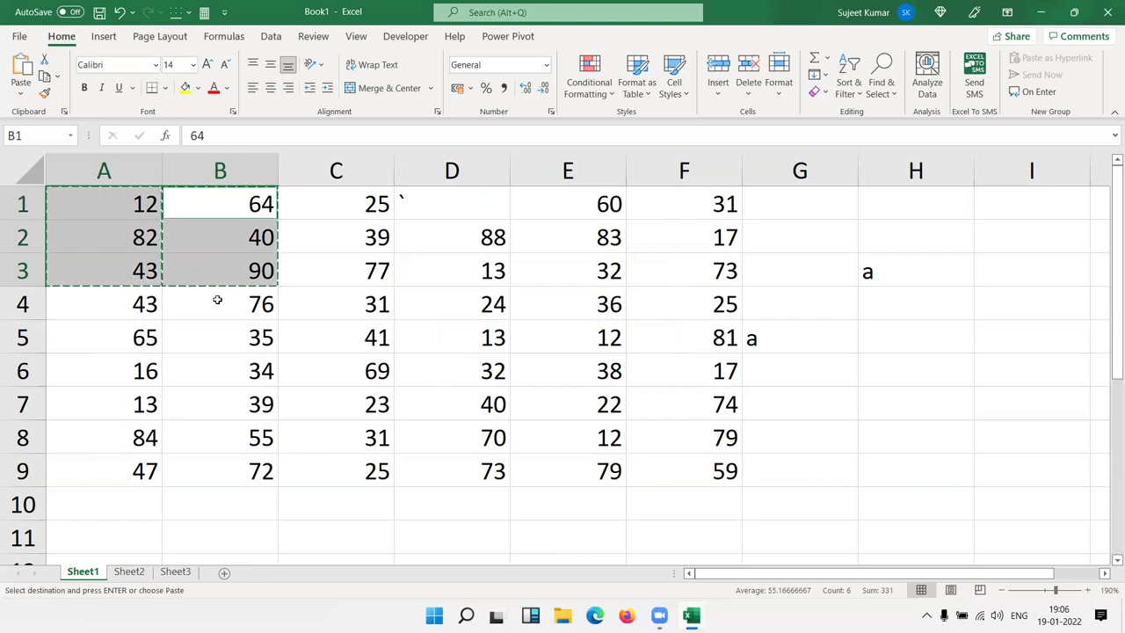
key("Escape")
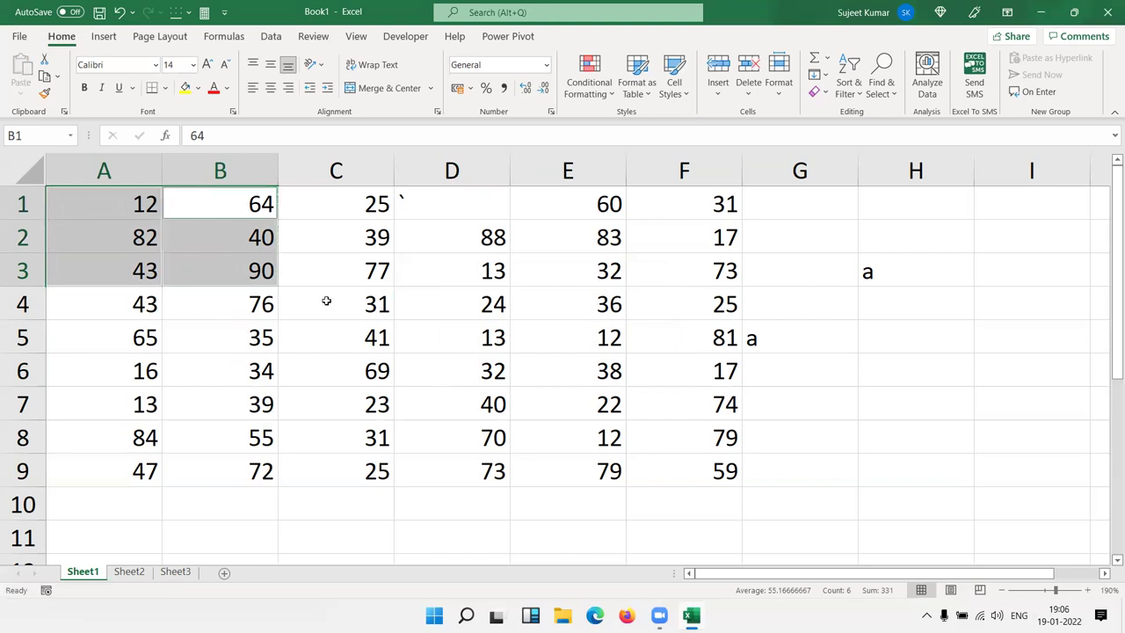
left_click(326, 301)
Copy Sheet1's A3, C3 and F3 (43, 77, 73) into Sheet2's A1:C1.
left_click(139, 263)
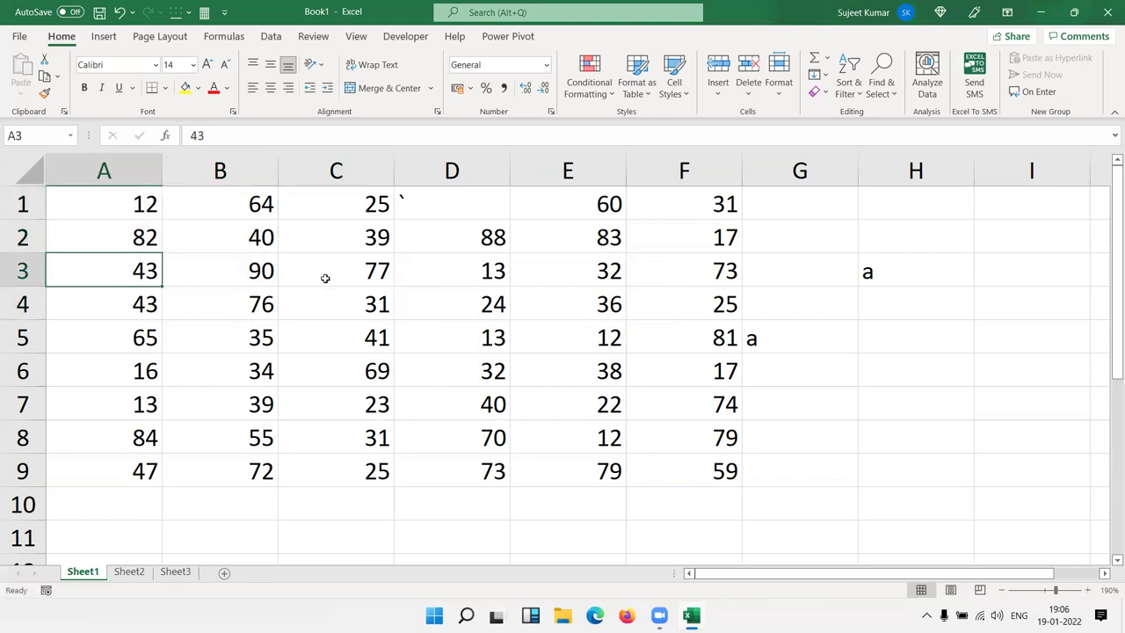
left_click(365, 271, "ctrl")
left_click(708, 280, "ctrl")
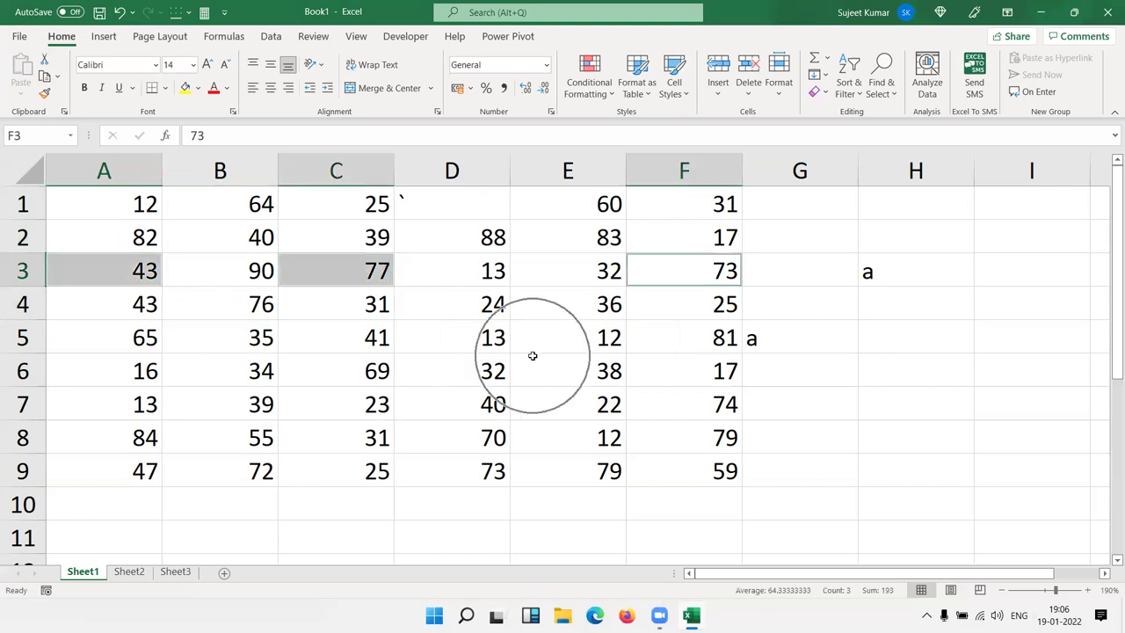
key("ctrl+c")
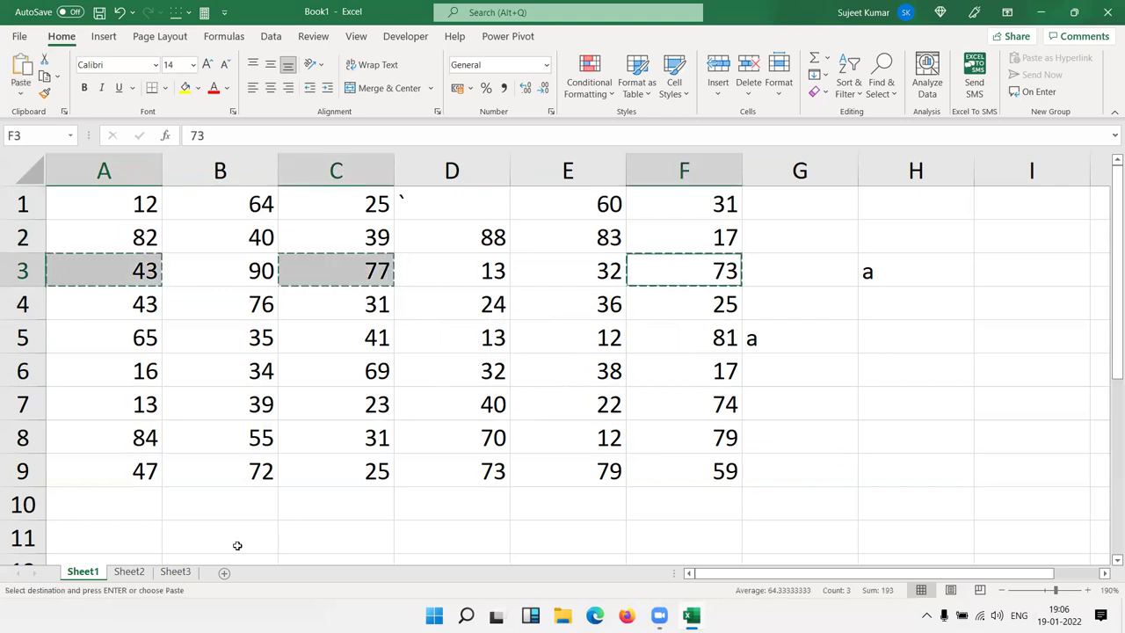
left_click(130, 573)
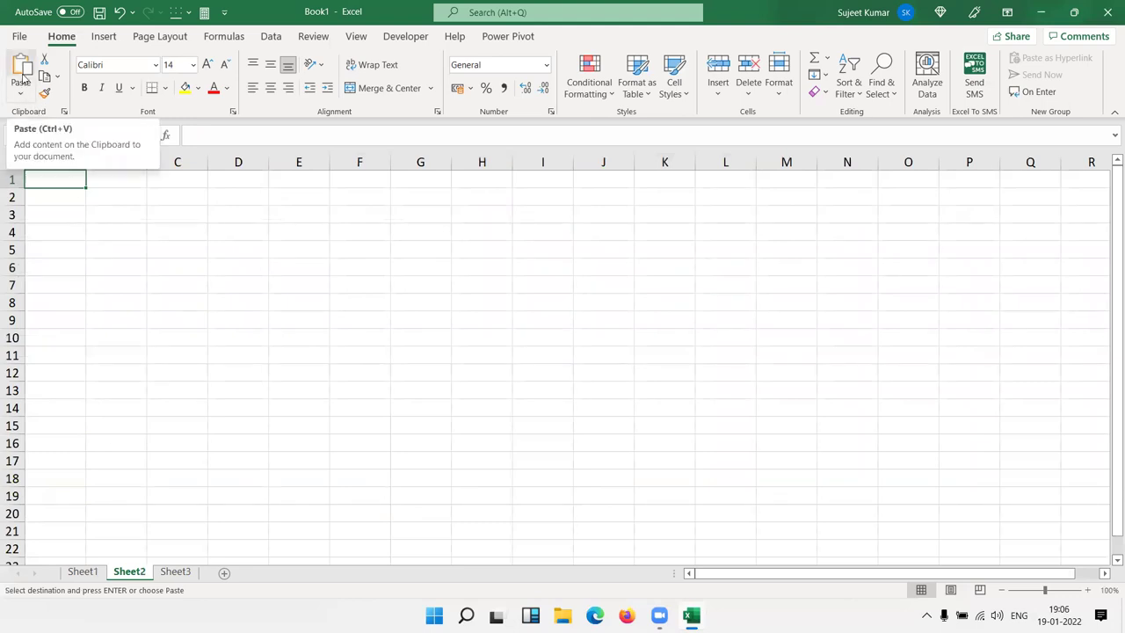
left_click(25, 77)
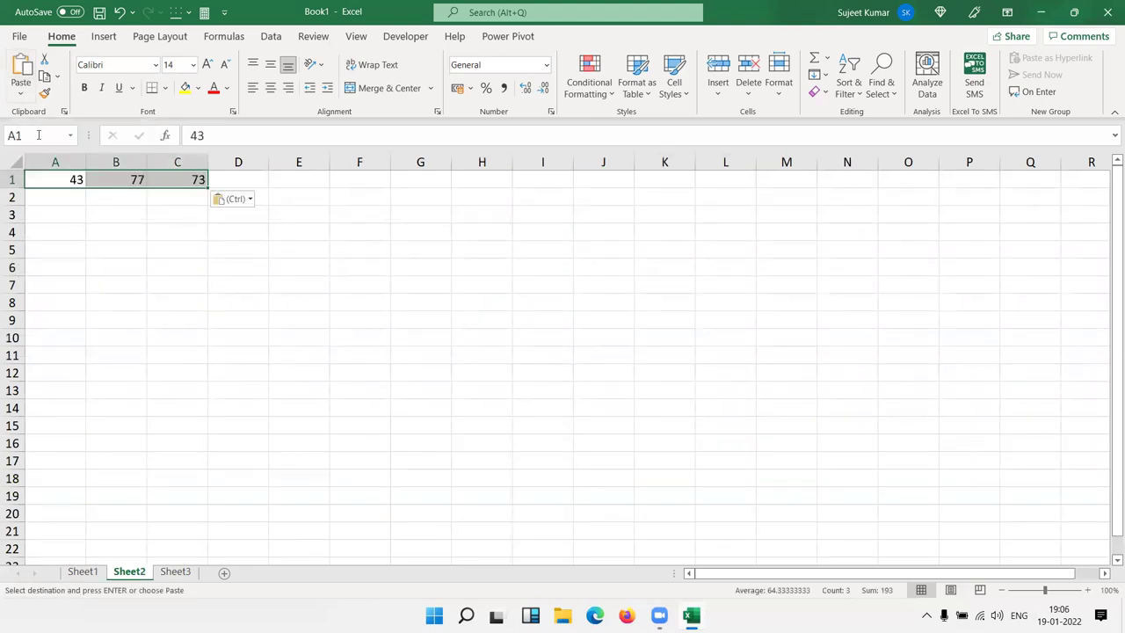
left_click_drag(70, 180, 168, 179)
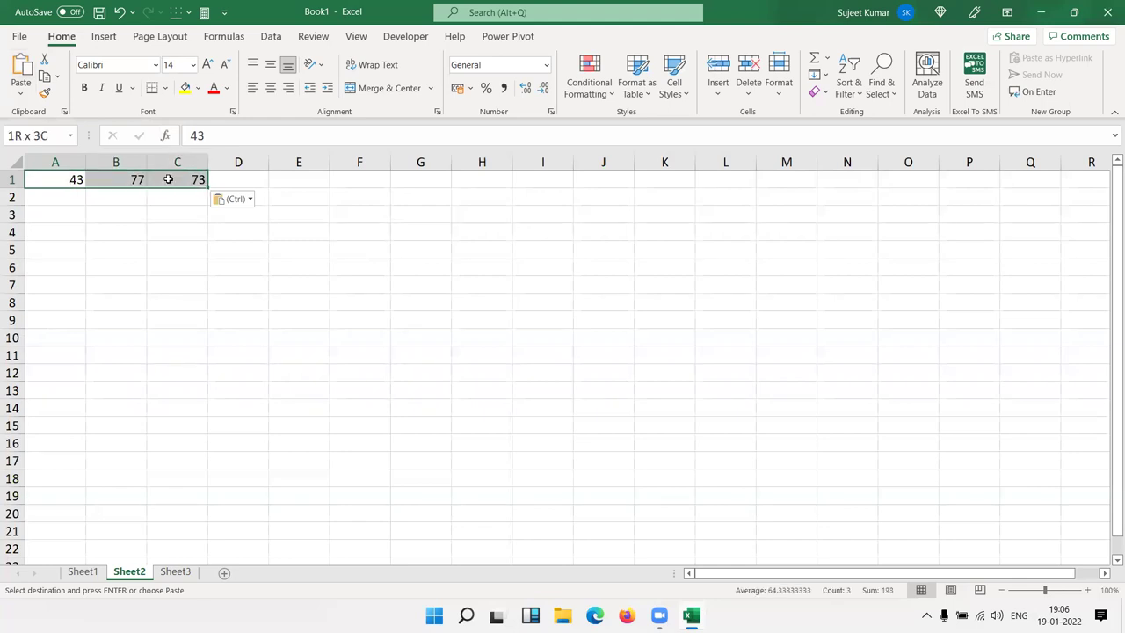
Return to Sheet1, select C6 holding 69, and create a new blank workbook.
left_click(91, 572)
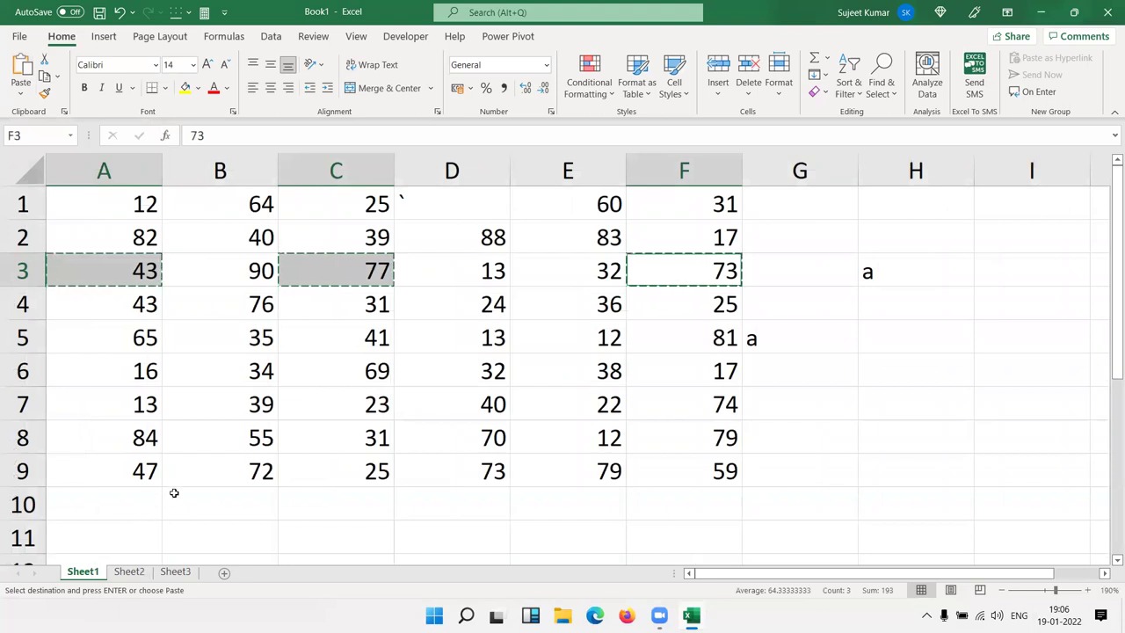
left_click(300, 357)
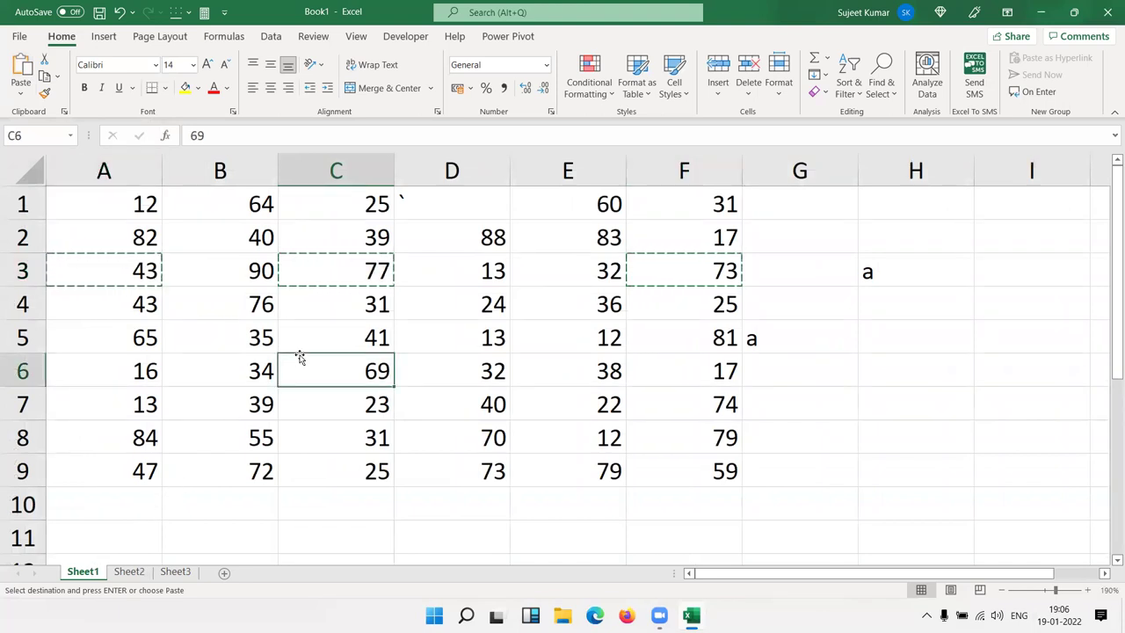
key("ctrl+n")
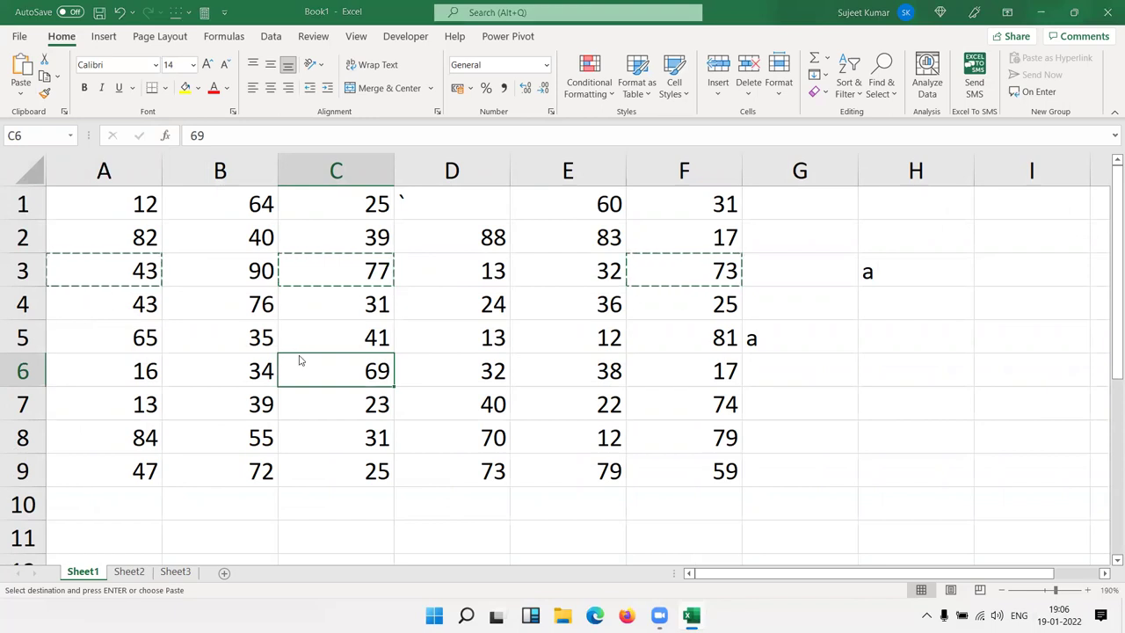
Add three new worksheets to Book2 and group all six sheets from Sheet1 to Sheet3.
left_click(224, 573)
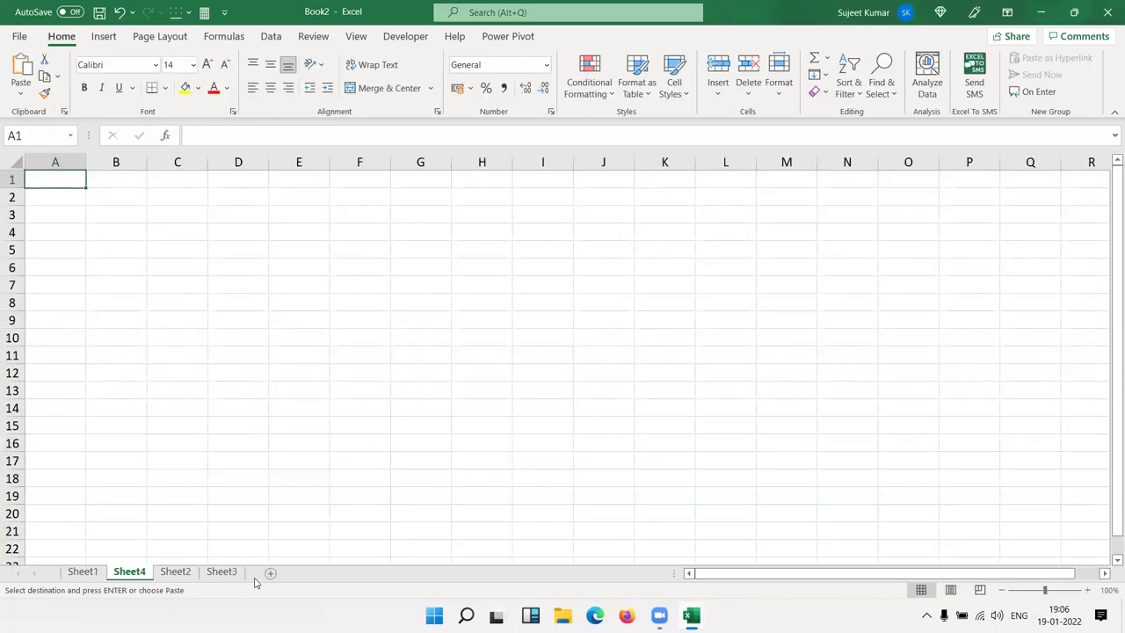
left_click(270, 573)
left_click(317, 573)
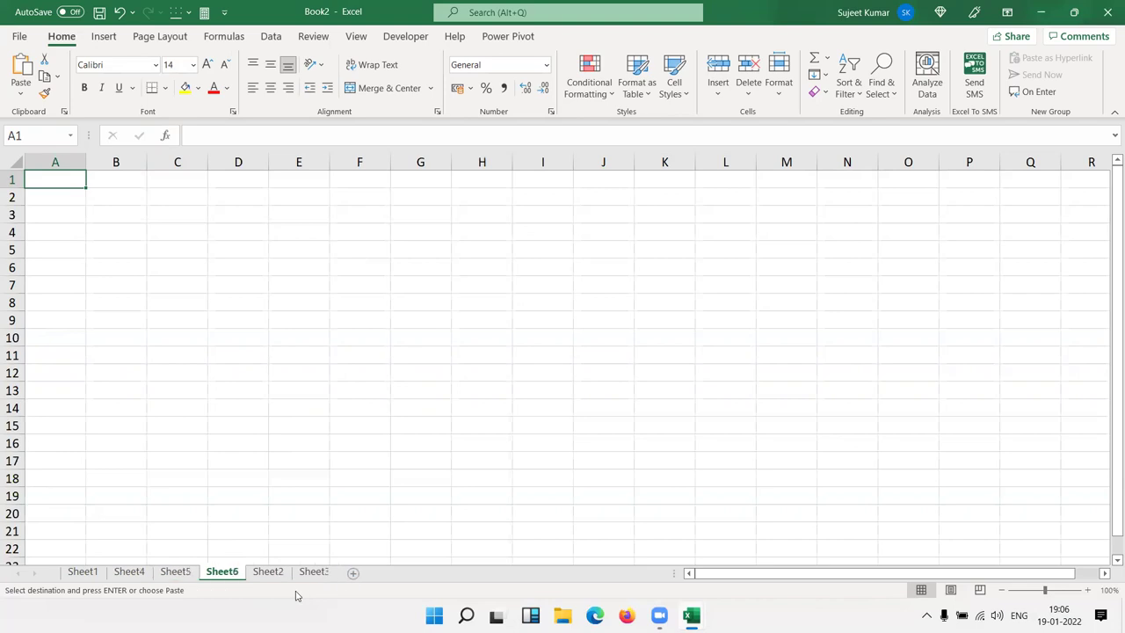
left_click(84, 576)
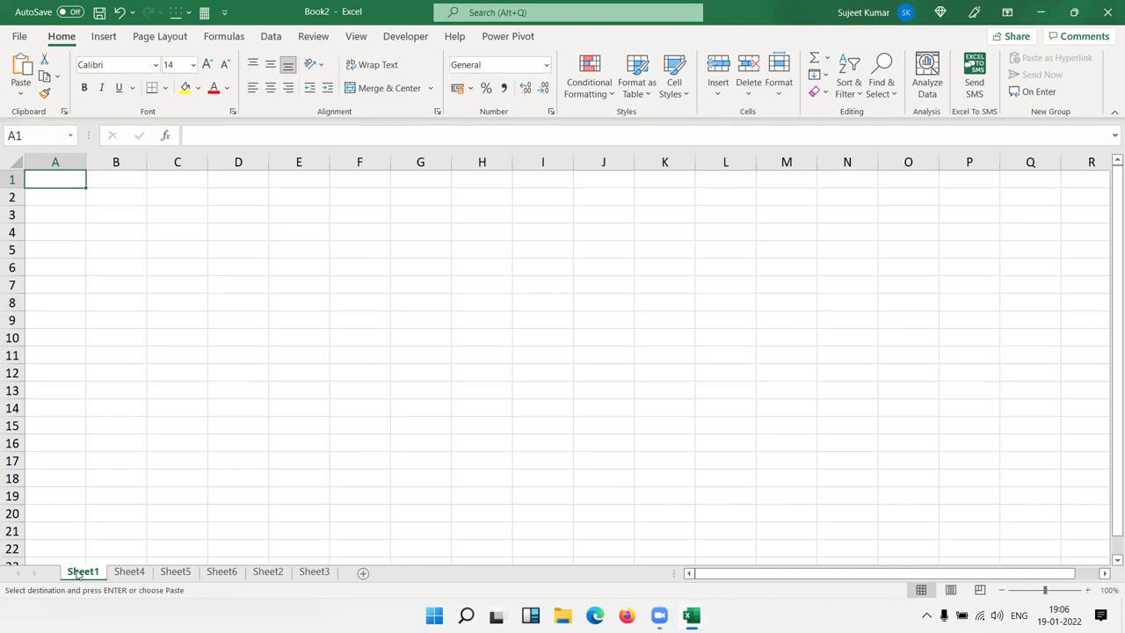
left_click(307, 573, "shift")
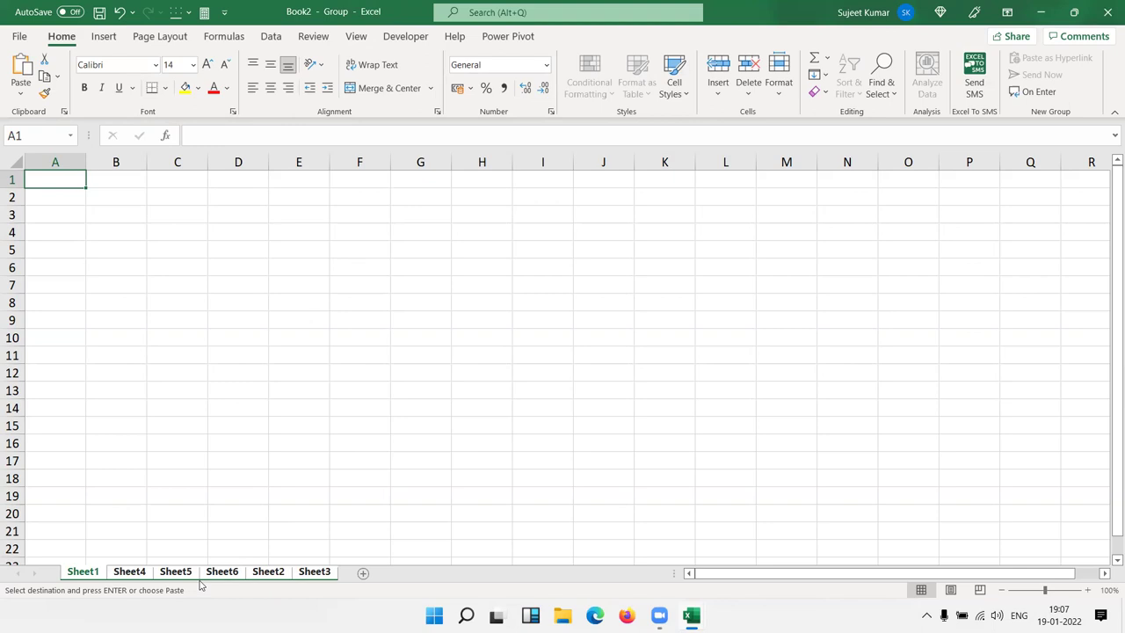
Enter Date in A1 and today's date 19-01-2022 in B1 on all grouped sheets.
left_click(75, 204)
left_click(73, 183)
type("Date")
key("Tab")
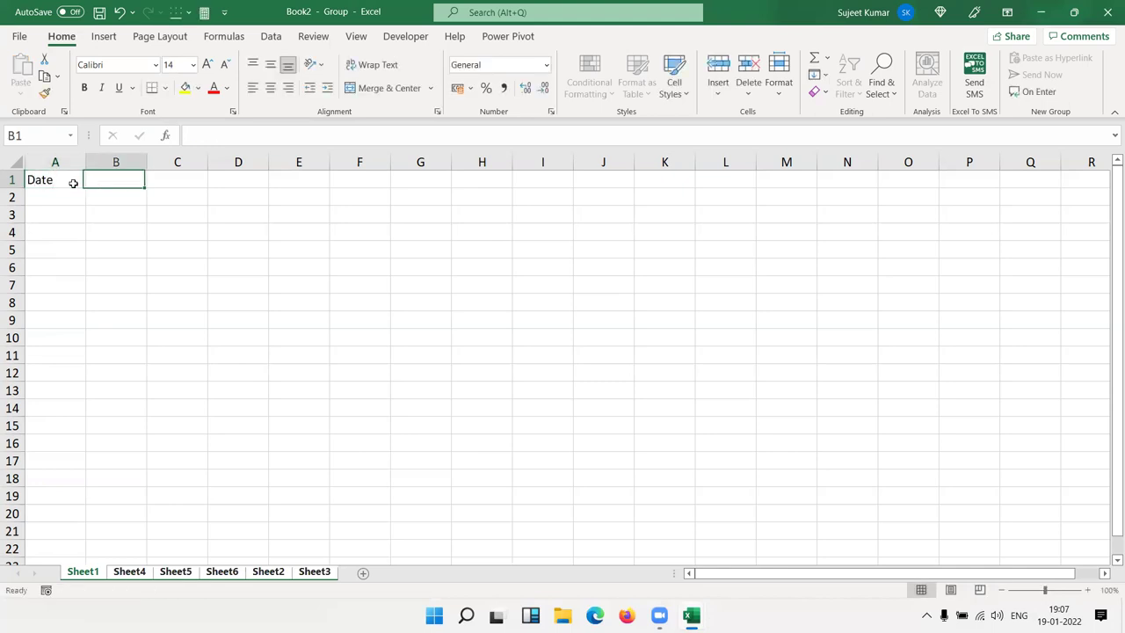
key("ctrl+semicolon")
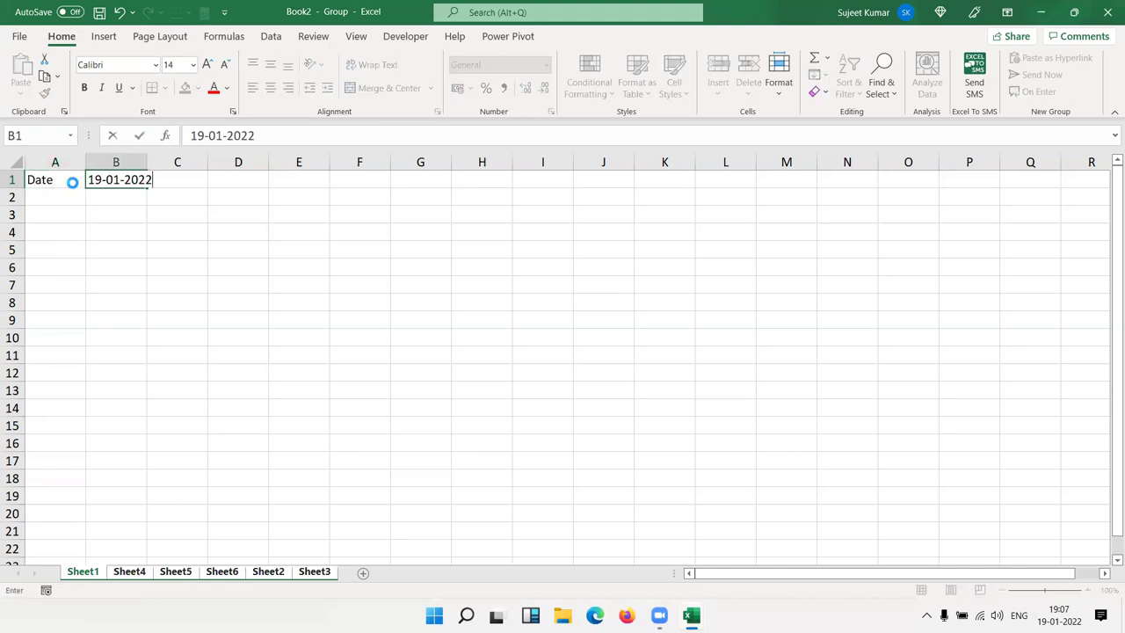
key("Return")
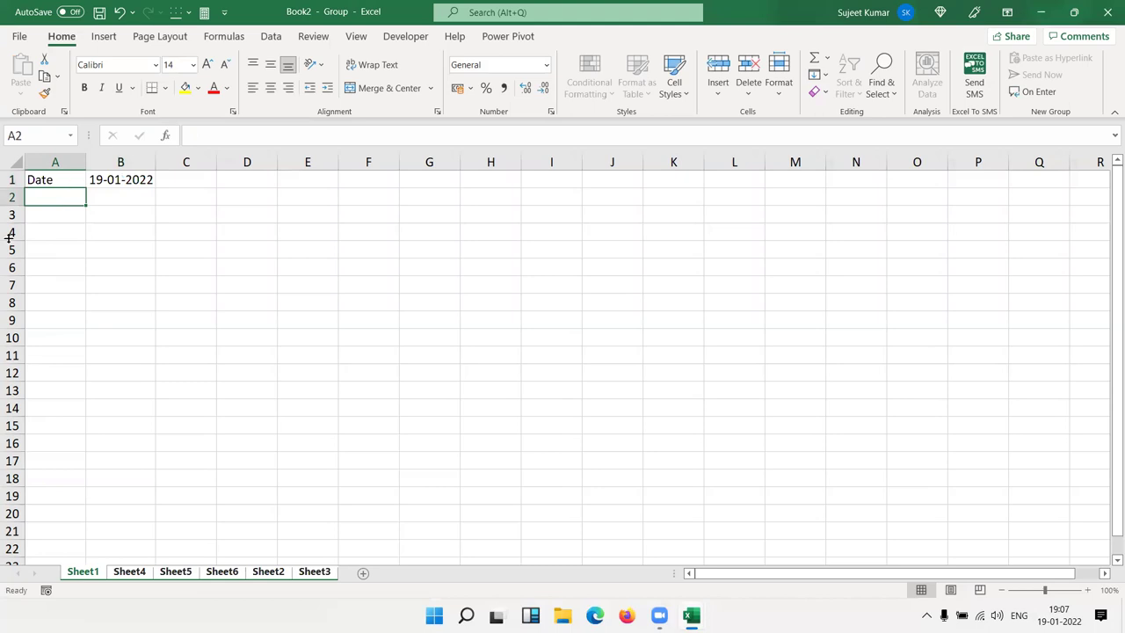
Ungroup the sheets and check the Date entry on Sheet4, Sheet5, Sheet6, Sheet2 and Sheet3.
left_click(133, 562)
left_click(141, 573)
left_click(172, 576)
left_click(225, 576)
left_click(270, 576)
left_click(325, 579)
left_click(268, 576)
left_click(222, 576)
left_click(163, 574)
left_click(129, 574)
left_click(84, 573)
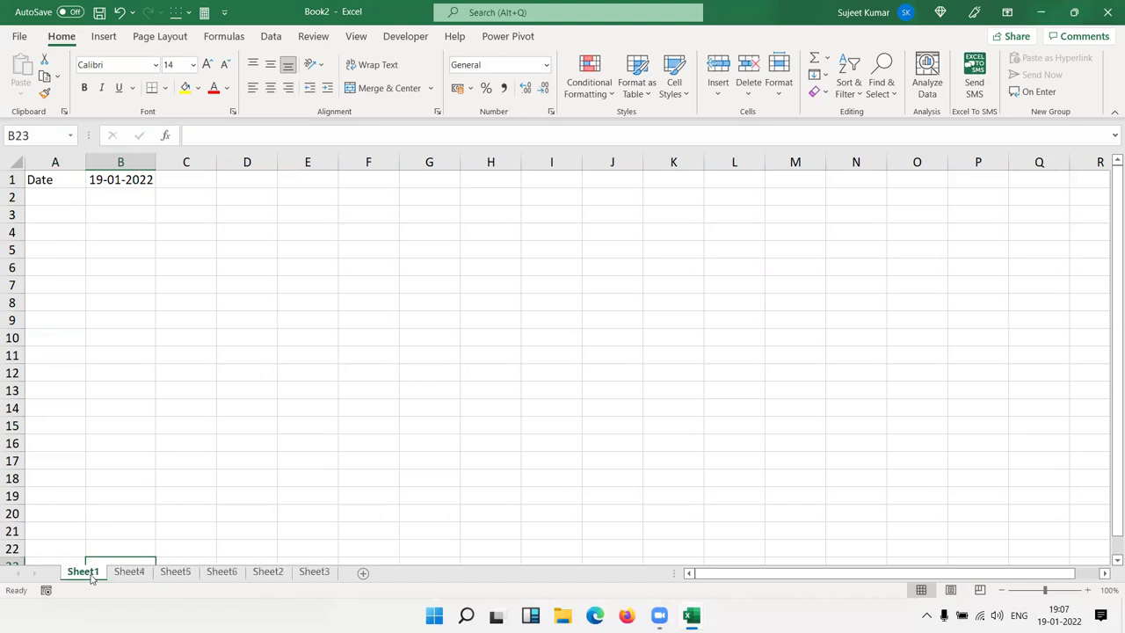
Select A3 and group Sheet1 with Sheet6 and Sheet3.
left_click(34, 216)
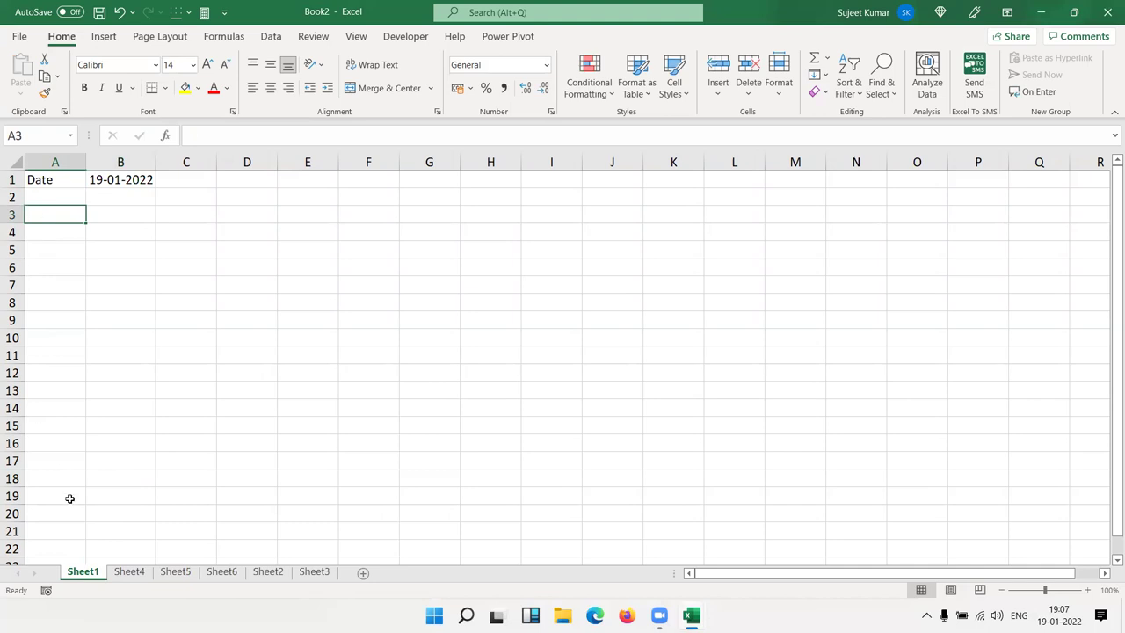
left_click(214, 577, "ctrl")
left_click(314, 576, "ctrl")
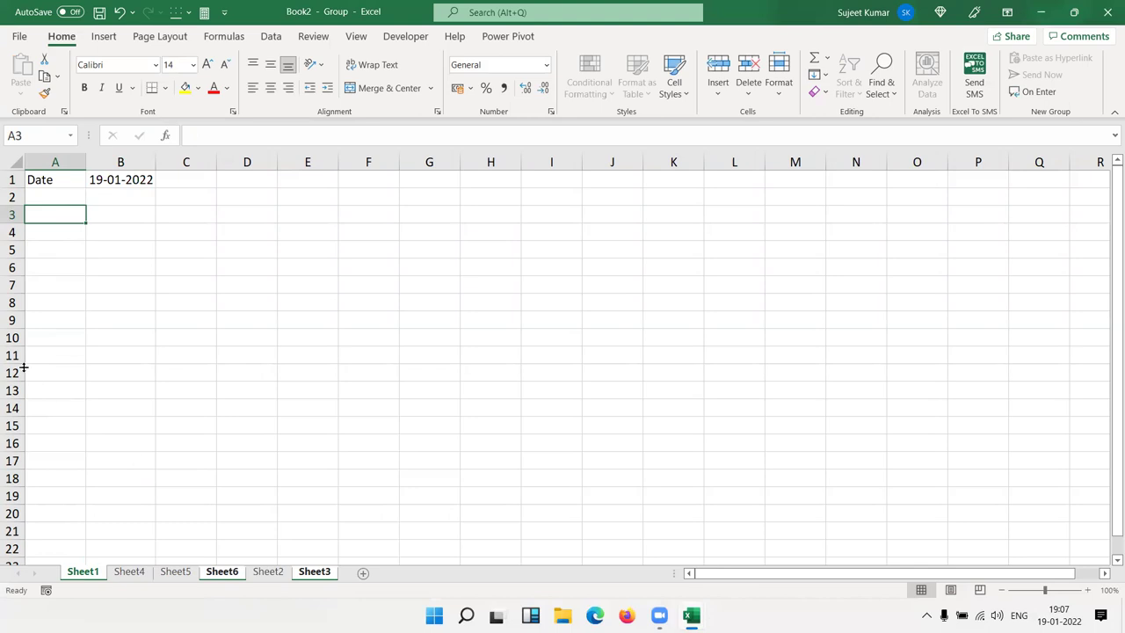
Enter Time in A3 and the current time 19:07 in B3.
type("Time")
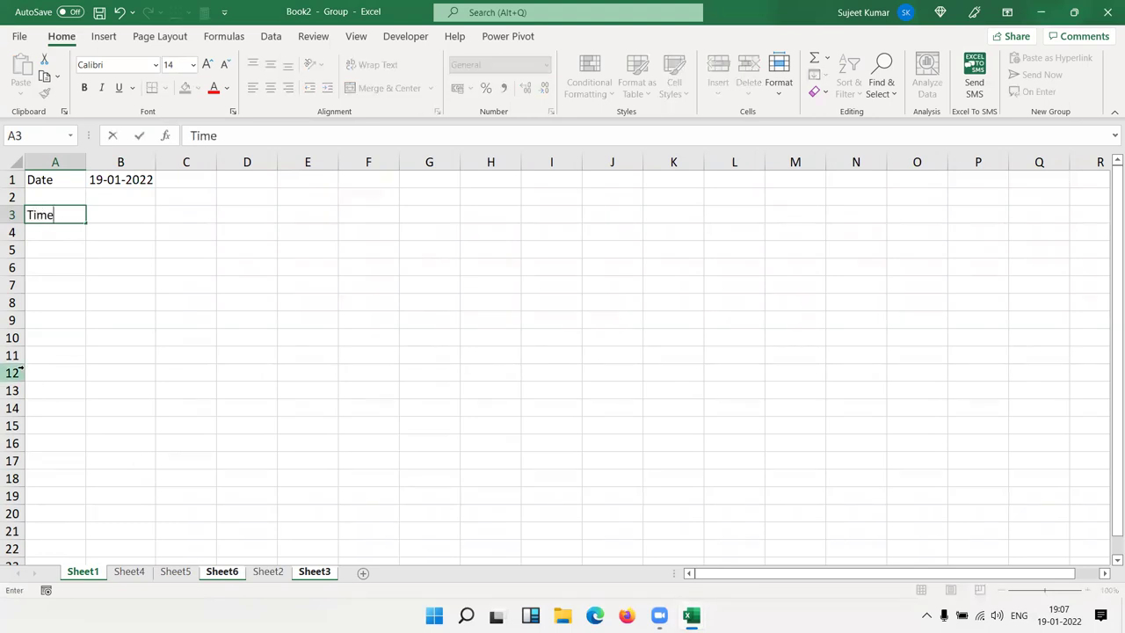
key("Tab")
key("ctrl+semicolon")
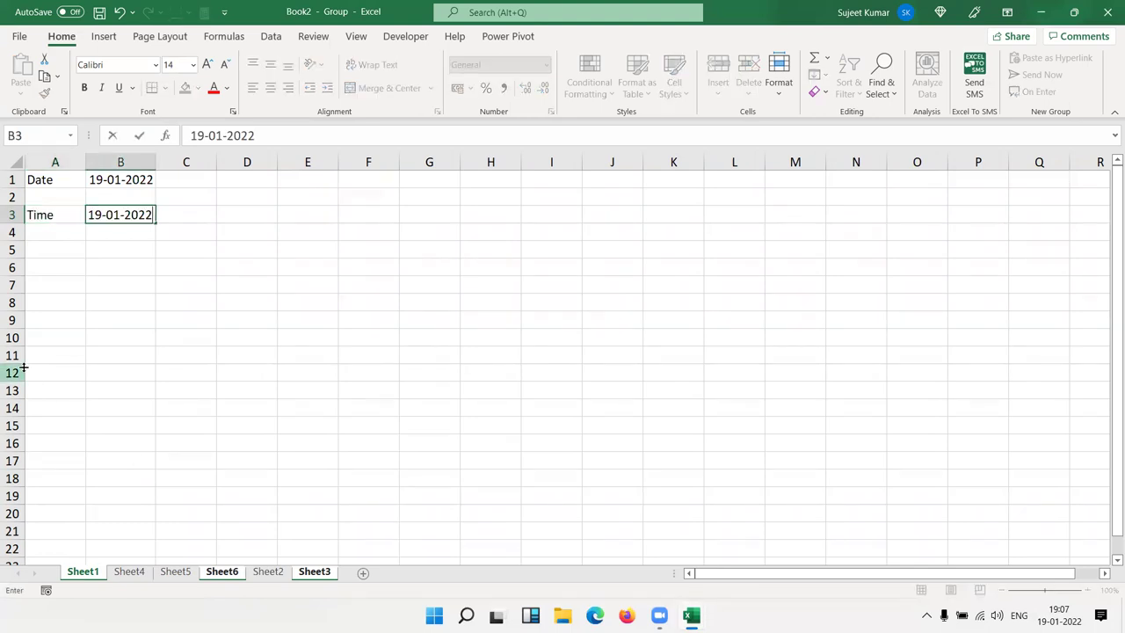
key("Return")
key("Up")
key("Right")
key("ctrl+shift+semicolon")
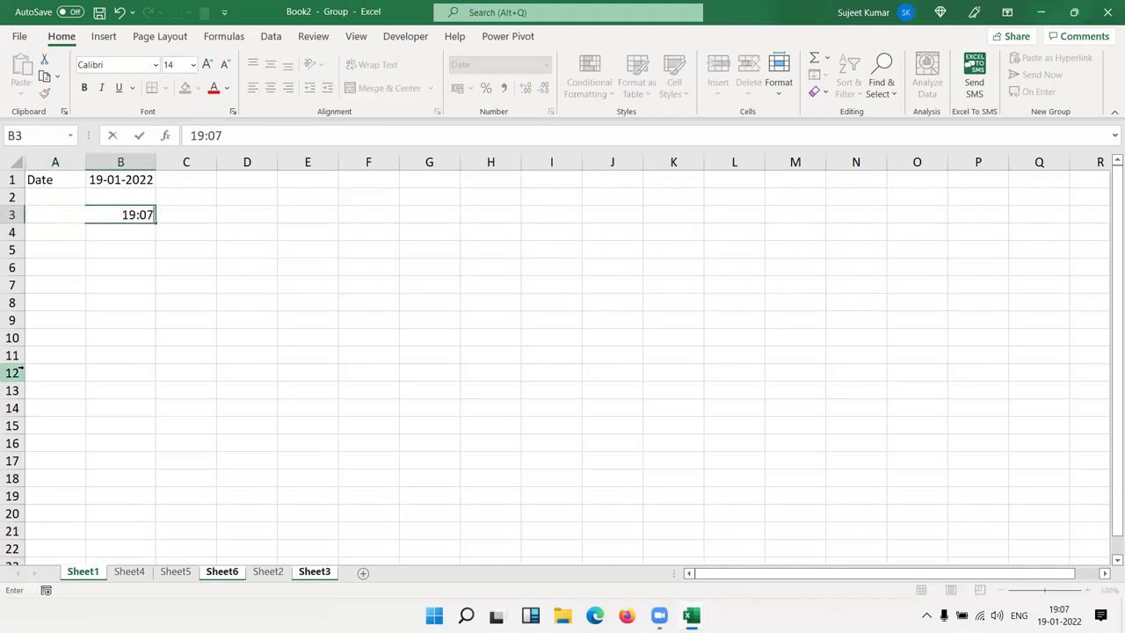
Fill the Time row A3:B3 with yellow.
left_click(117, 318)
left_click_drag(75, 214, 123, 215)
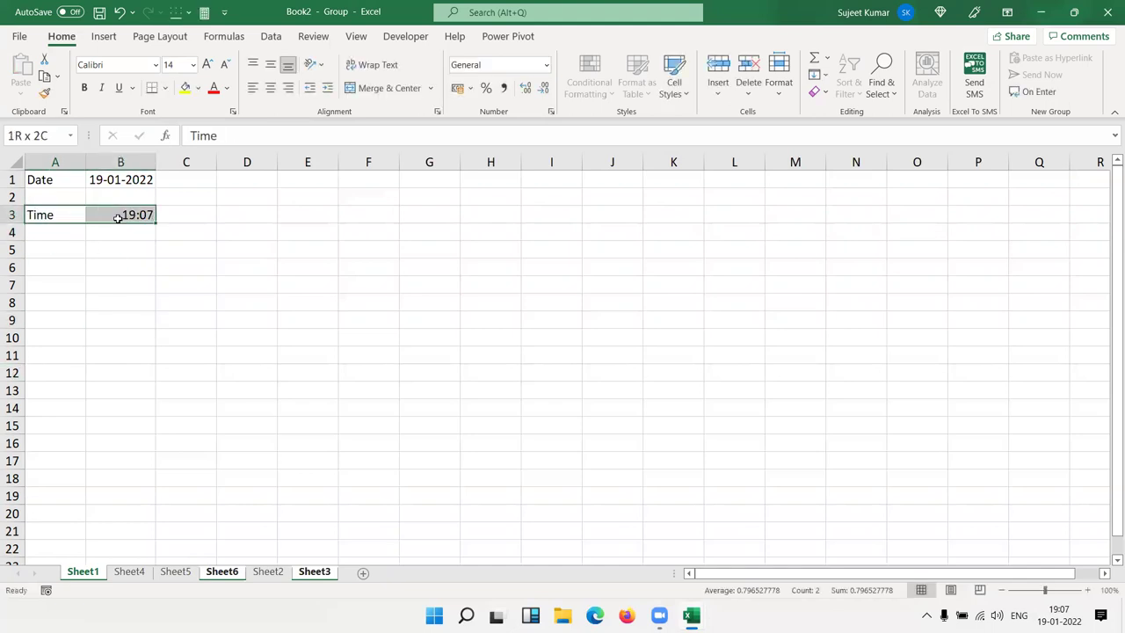
left_click(185, 88)
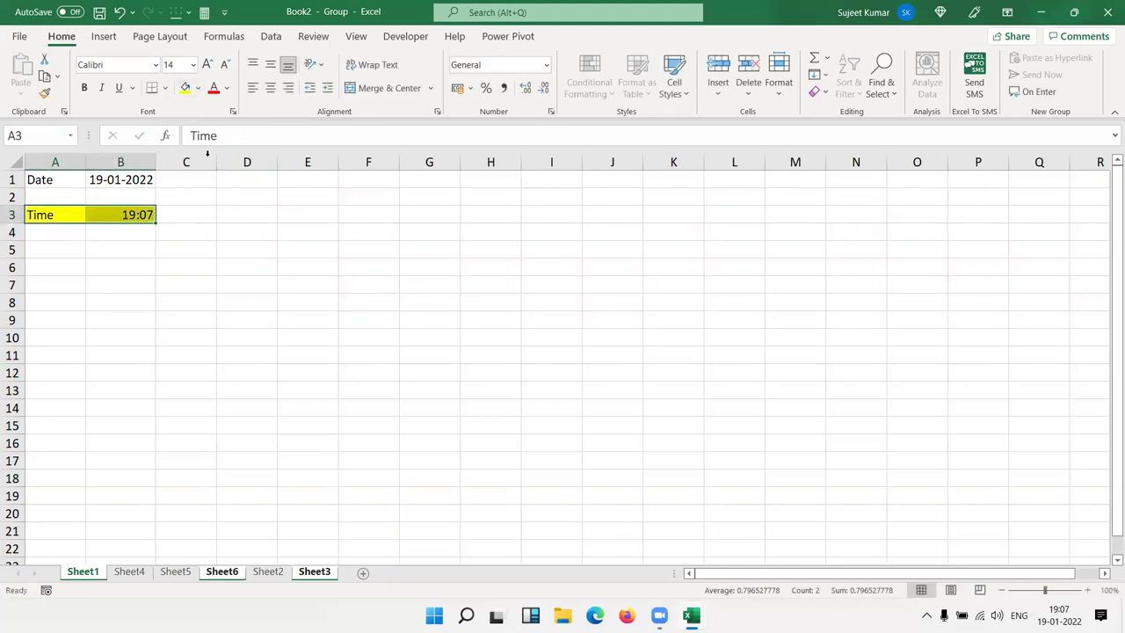
left_click(293, 364)
Ungroup the sheets and compare Sheet4, Sheet5, Sheet6, Sheet2 and Sheet3 for the yellow Time row.
left_click(130, 572)
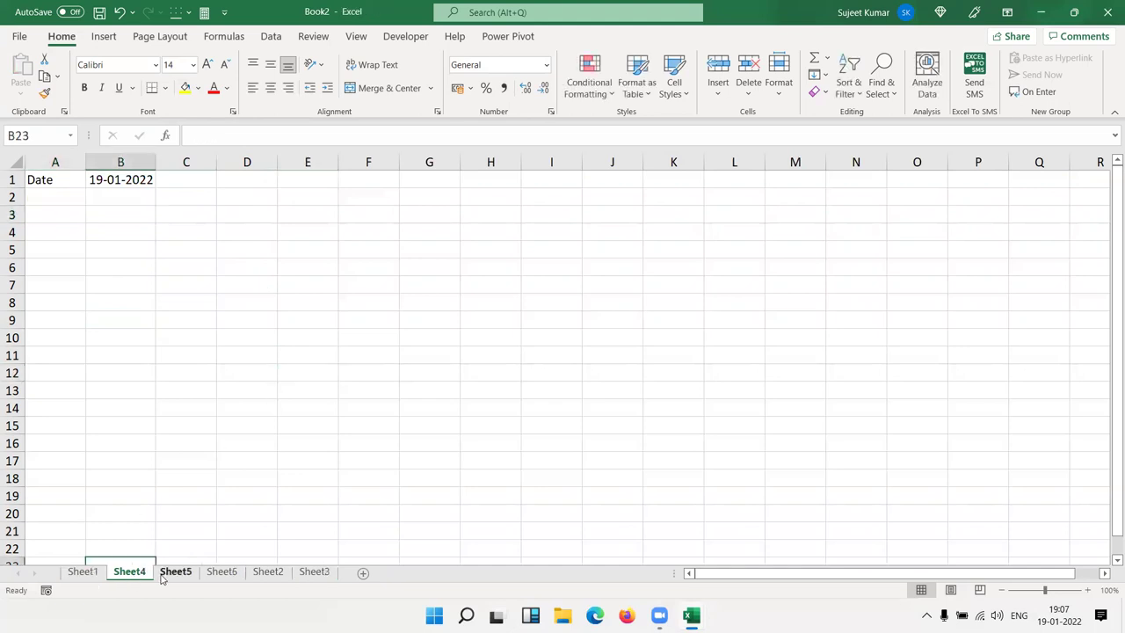
left_click(167, 573)
left_click(219, 573)
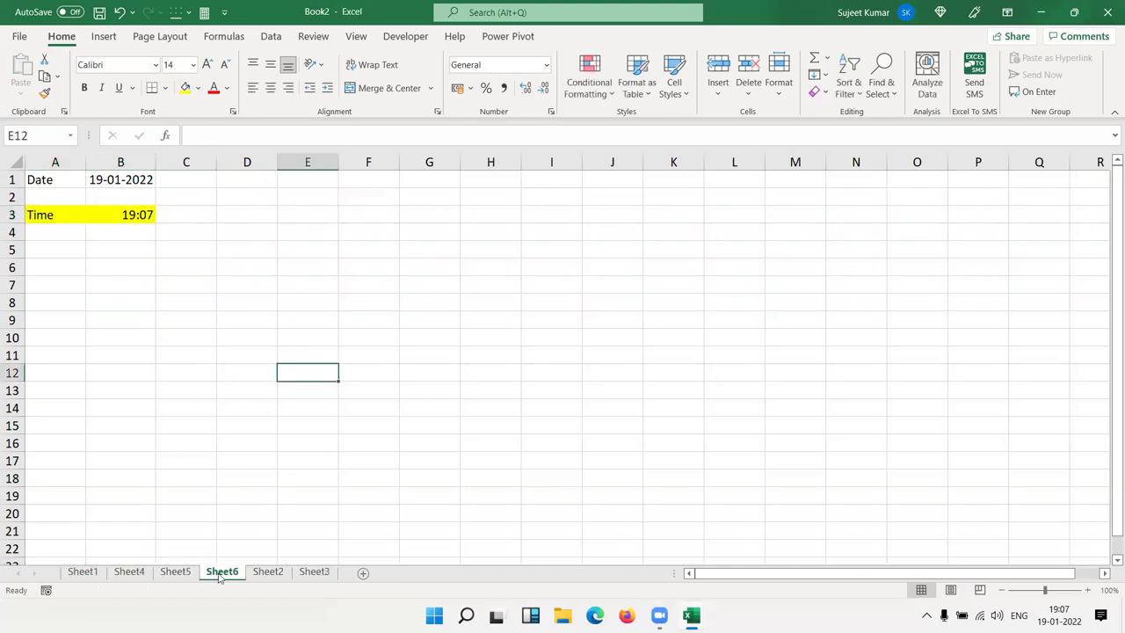
left_click(274, 572)
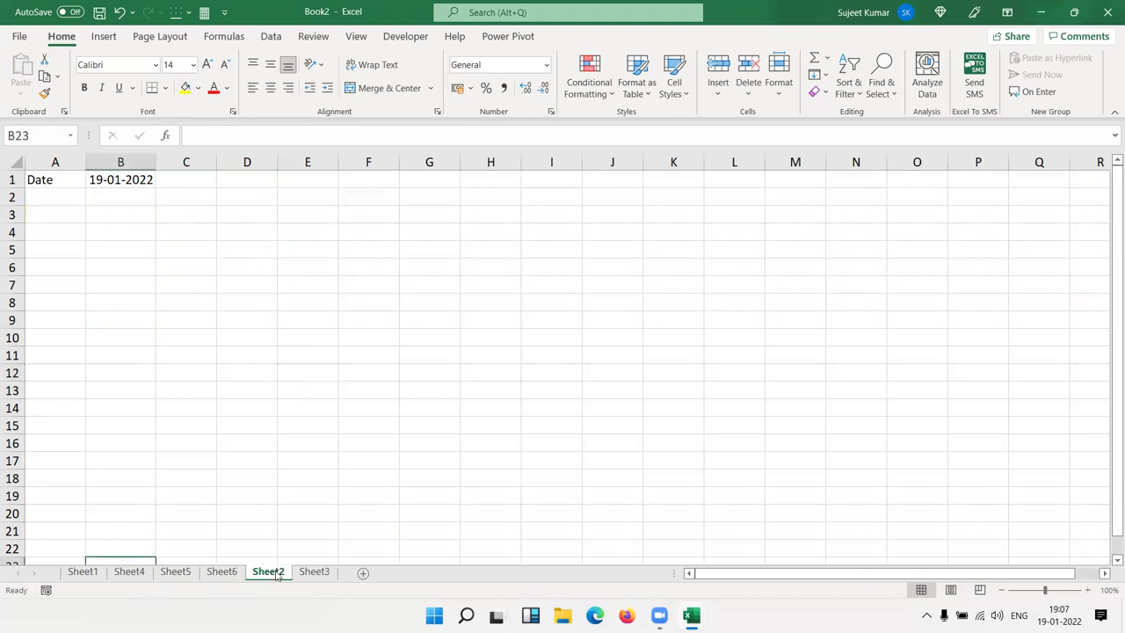
left_click(313, 573)
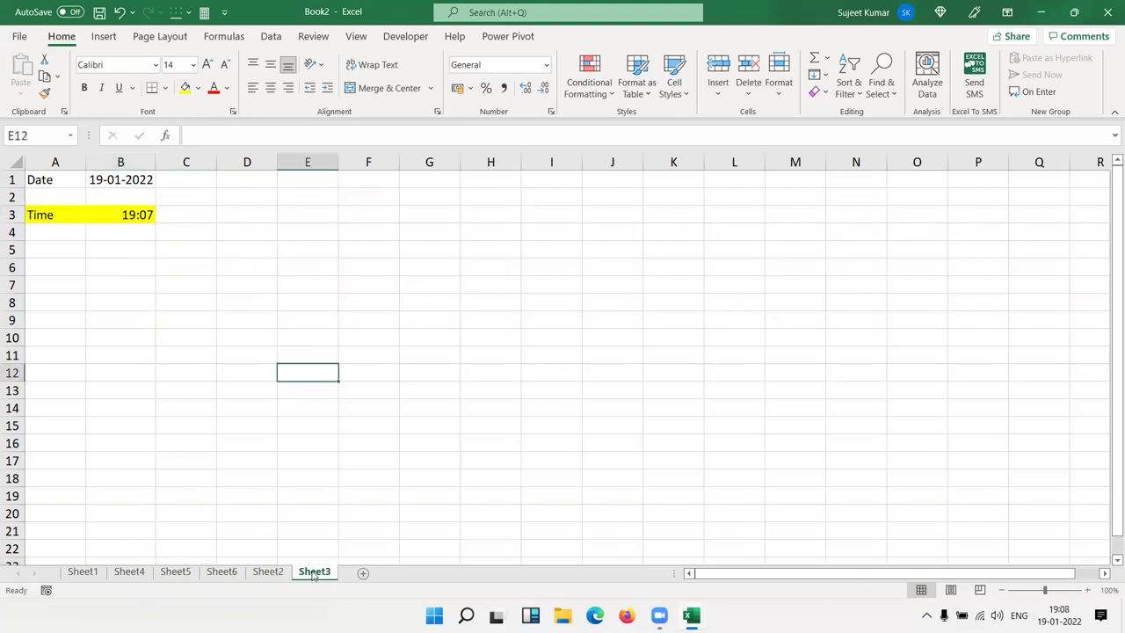